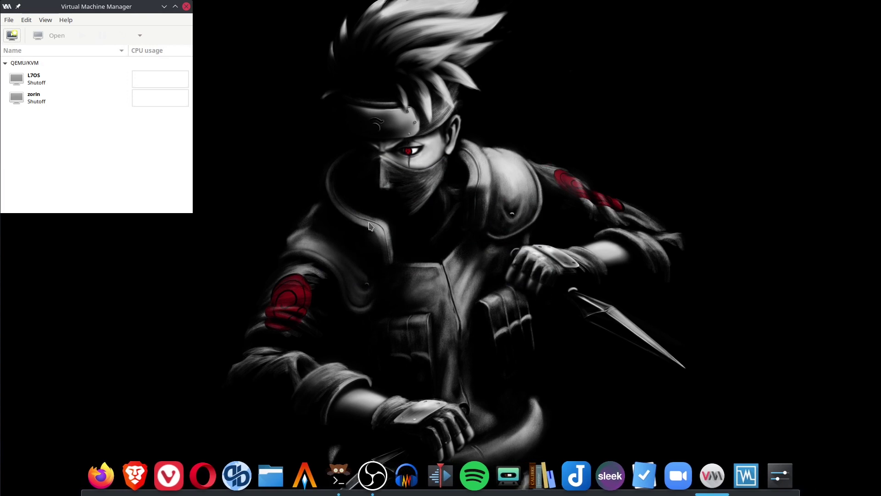
Start a new virtual machine using local install media (ISO image or CDROM).
drag(151, 7, 197, 55)
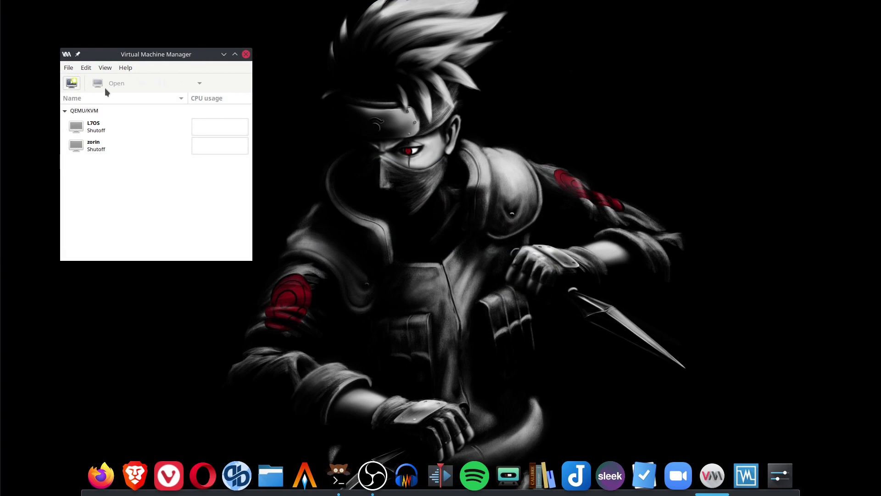
click(69, 68)
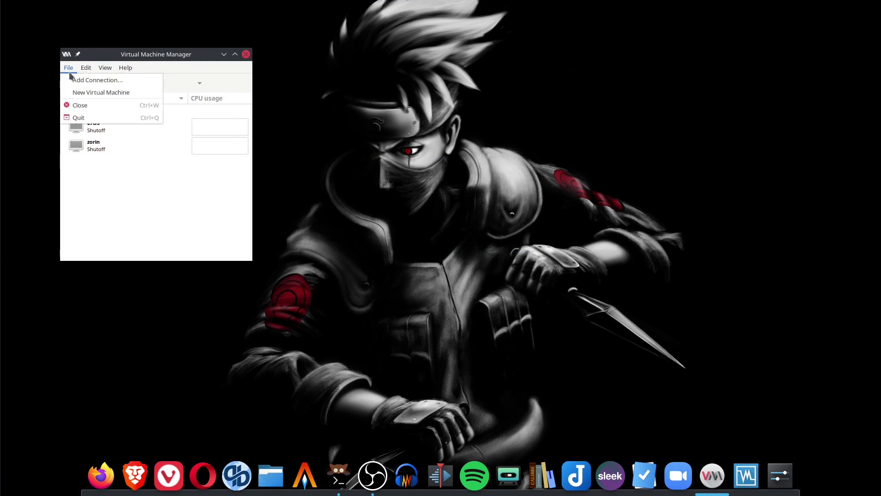
click(105, 94)
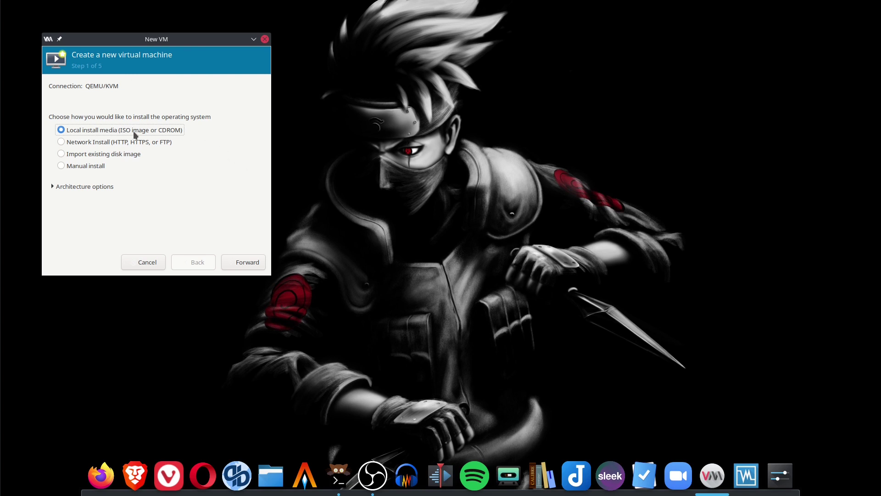
Choose elementaryos-6.0-stable.20210810.iso from the ISO-1 pool as the install media.
click(252, 261)
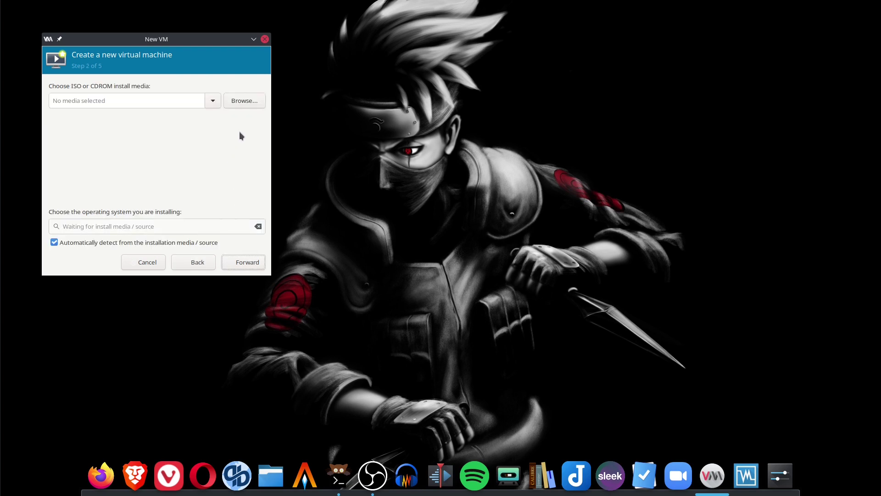
click(247, 102)
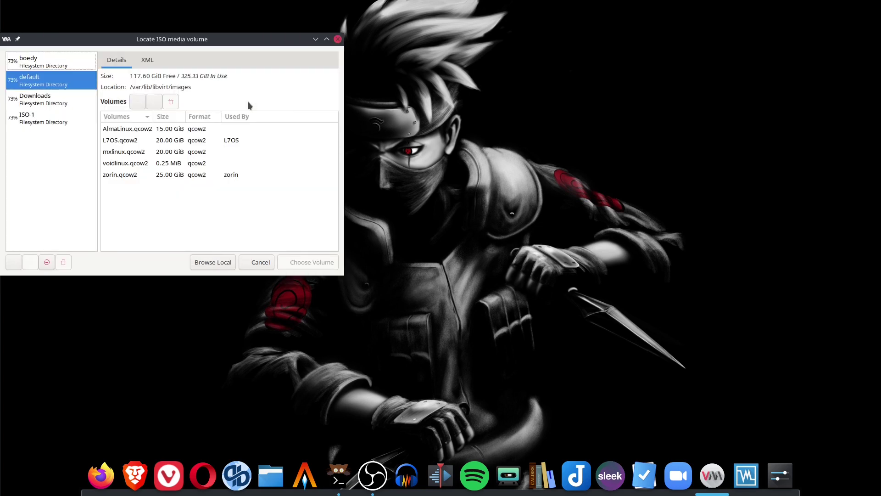
click(59, 121)
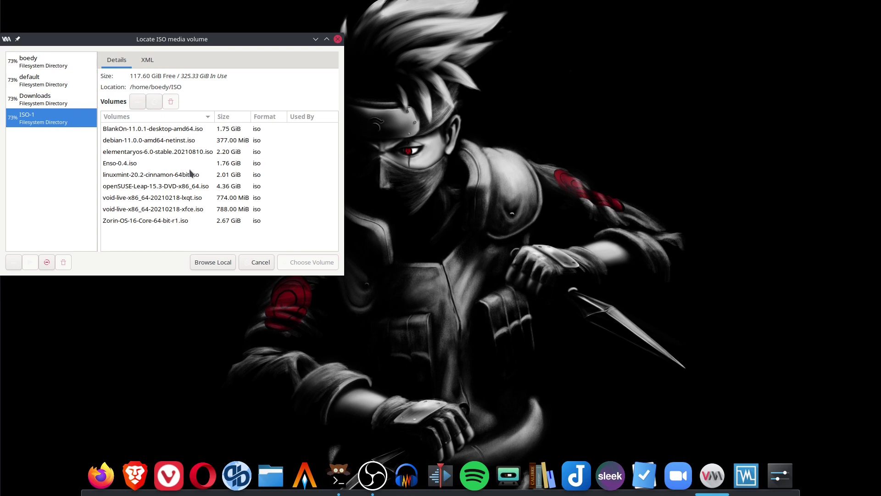
click(160, 152)
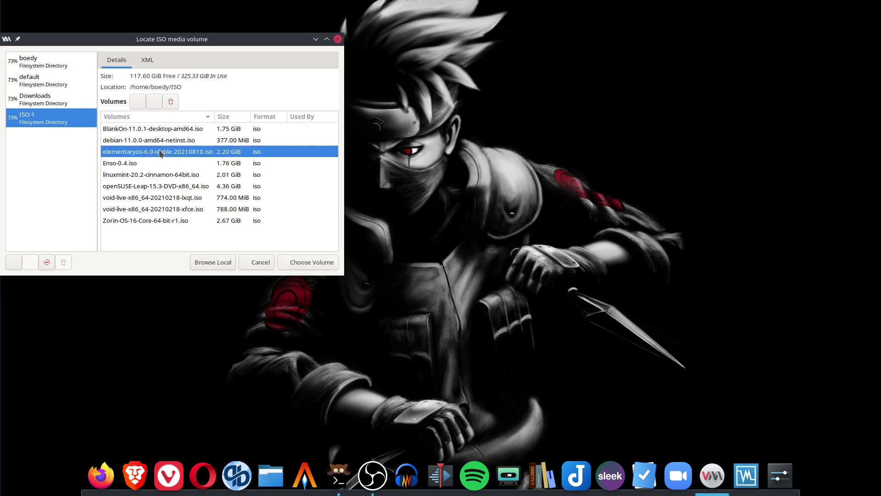
click(323, 262)
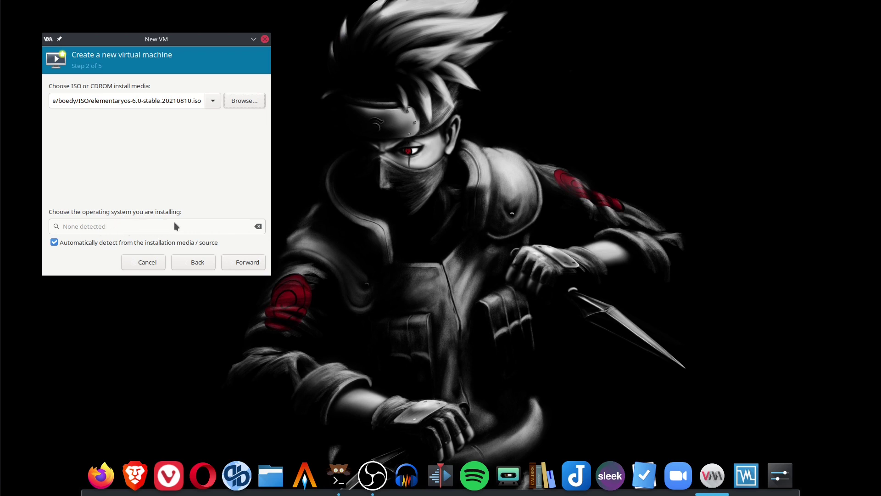
Disable automatic OS detection and set the operating system to Ubuntu 20.04 LTS.
click(76, 242)
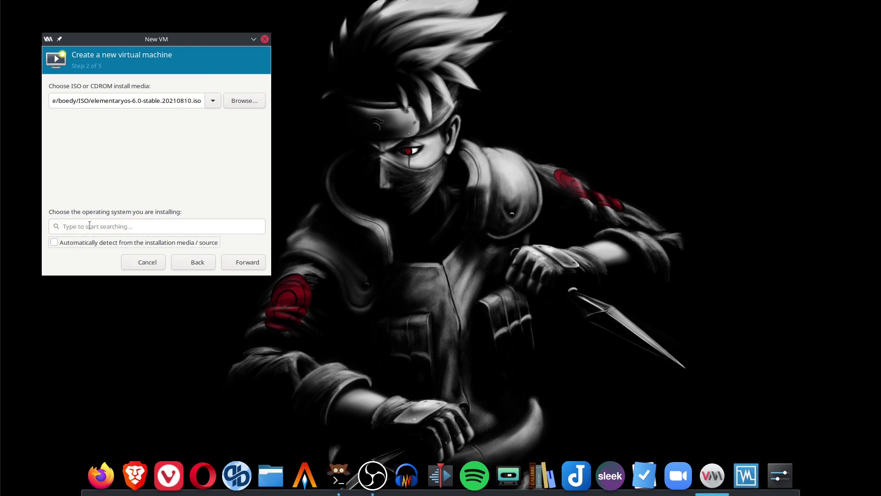
click(89, 224)
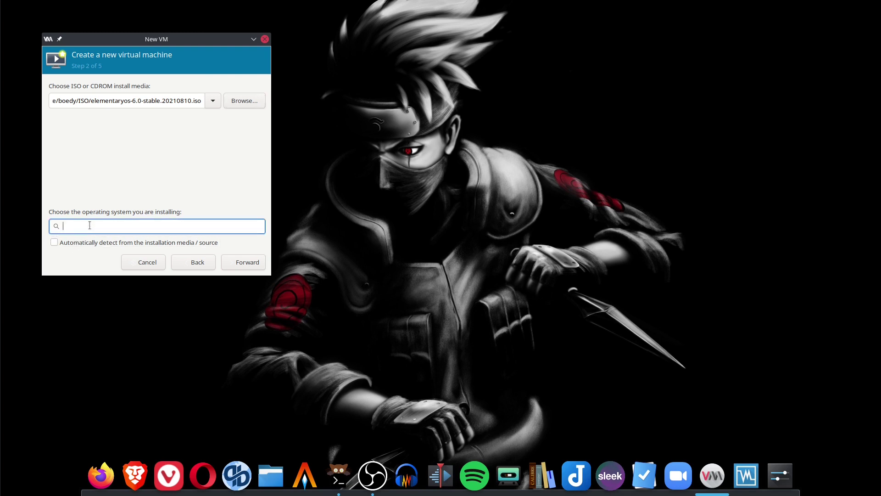
text(ubuntu)
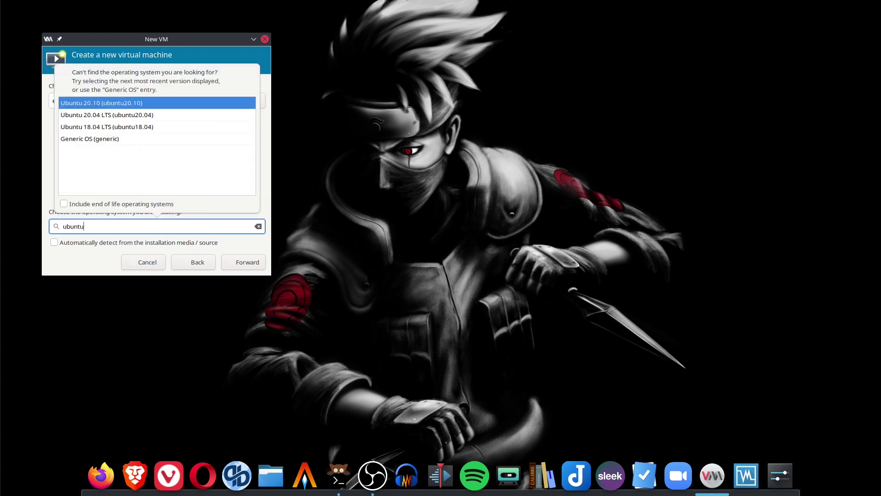
click(160, 115)
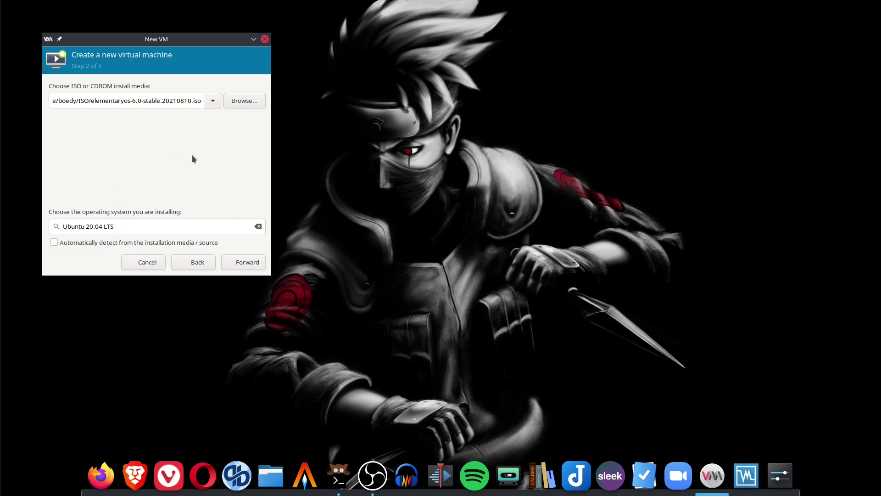
Accept the default 4096 MiB memory, 2 CPUs and 25 GiB disk.
click(247, 262)
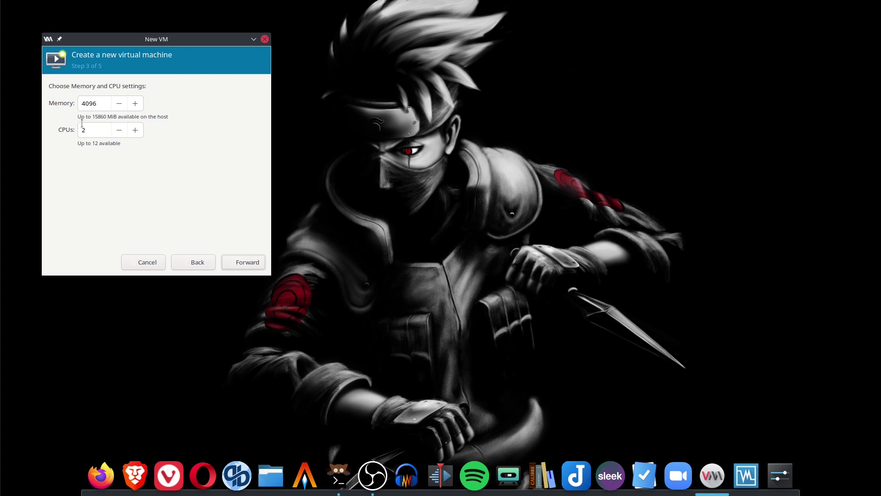
click(244, 267)
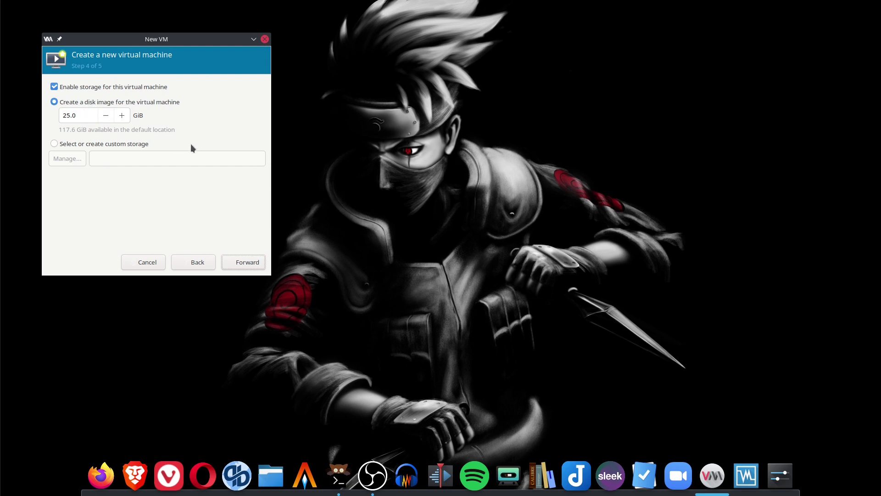
click(241, 263)
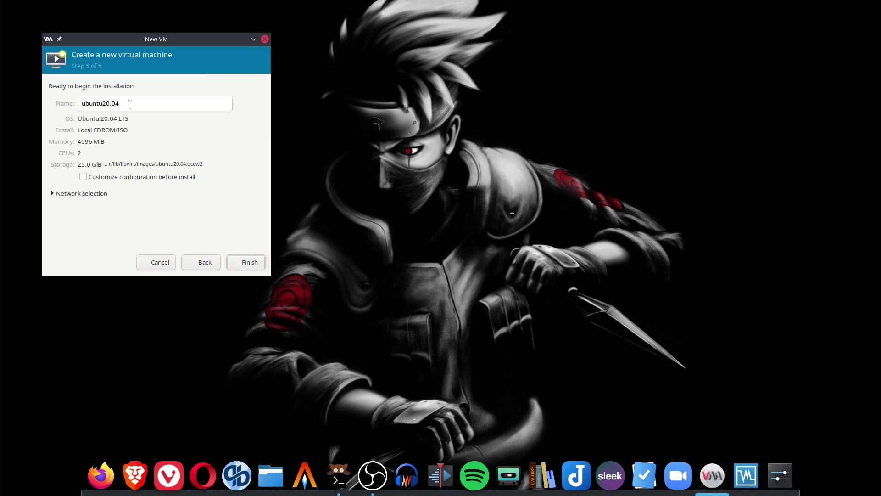
Name the virtual machine elementary_os and finish creating it.
drag(129, 103, 52, 102)
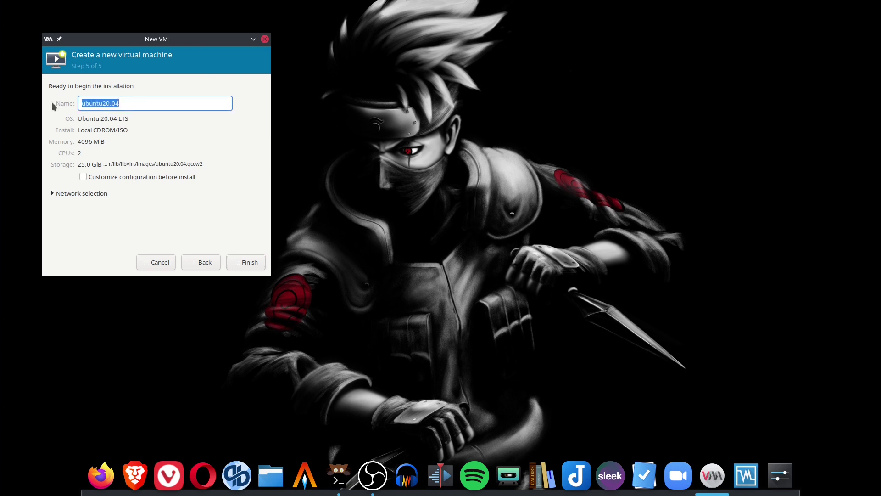
text(elementa)
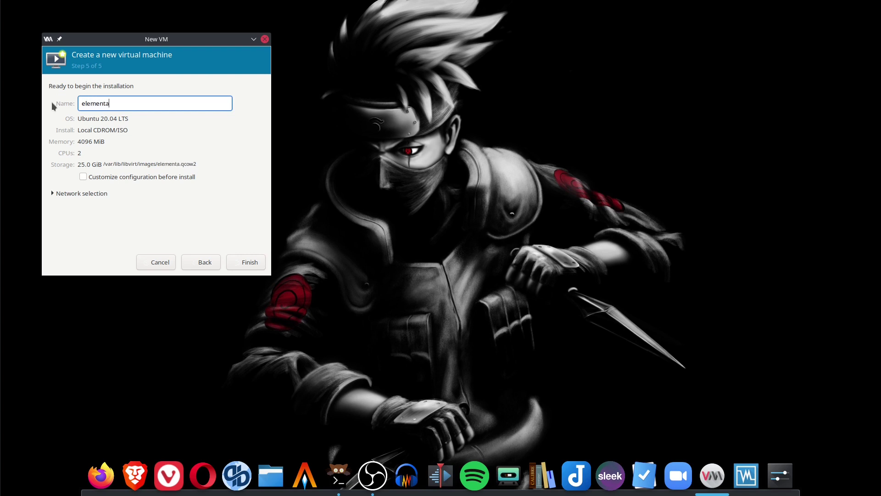
text(ry_os)
click(251, 262)
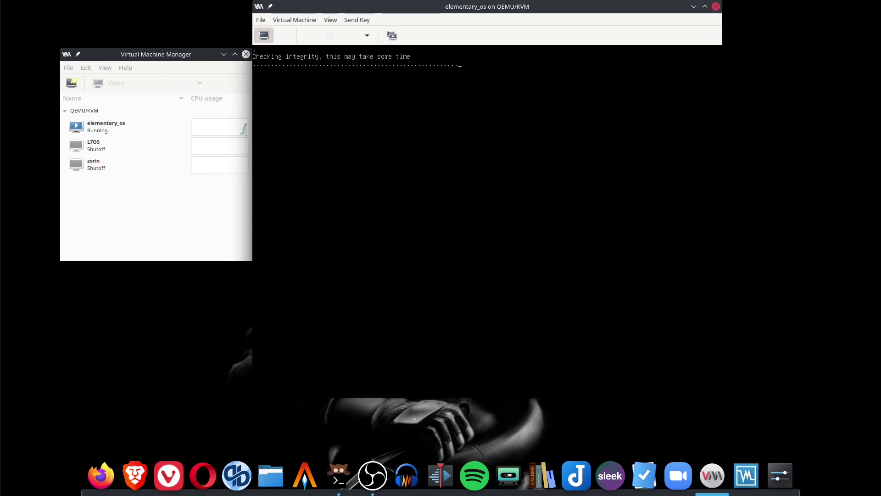
Switch the elementary_os VM console to fullscreen while the installer boots.
click(335, 23)
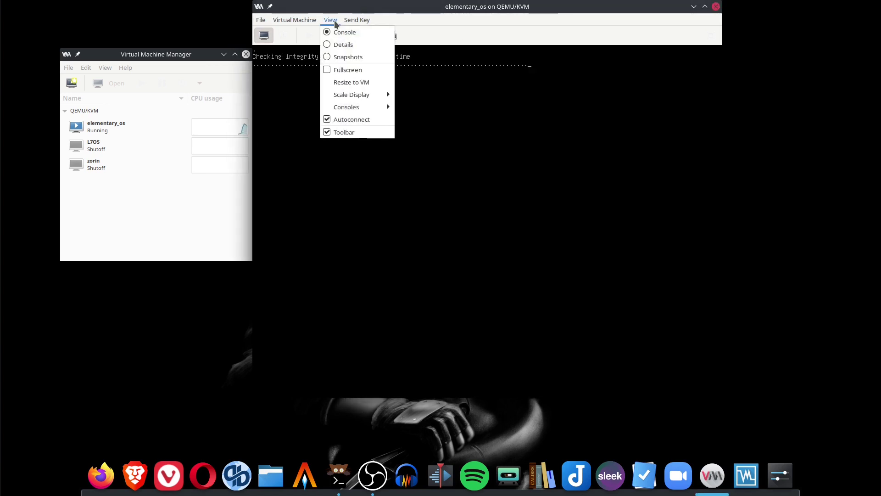
click(356, 72)
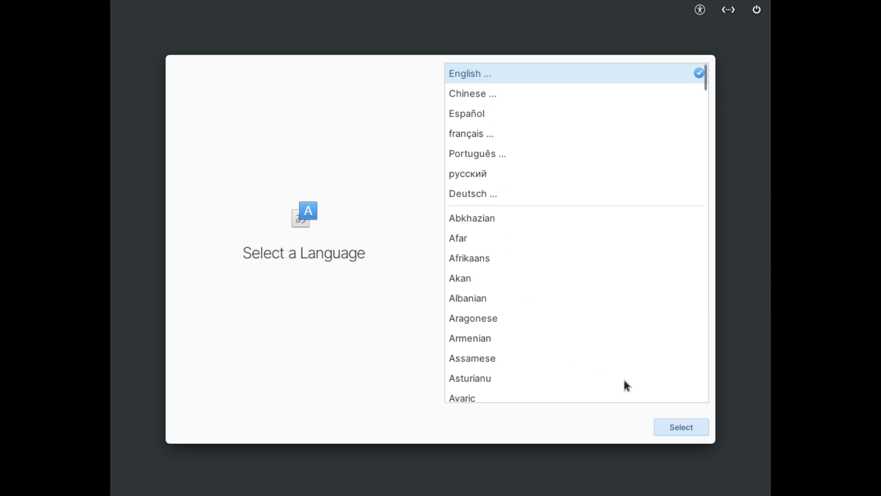
Select English (United States) language and the Default English (US) keyboard layout.
click(673, 425)
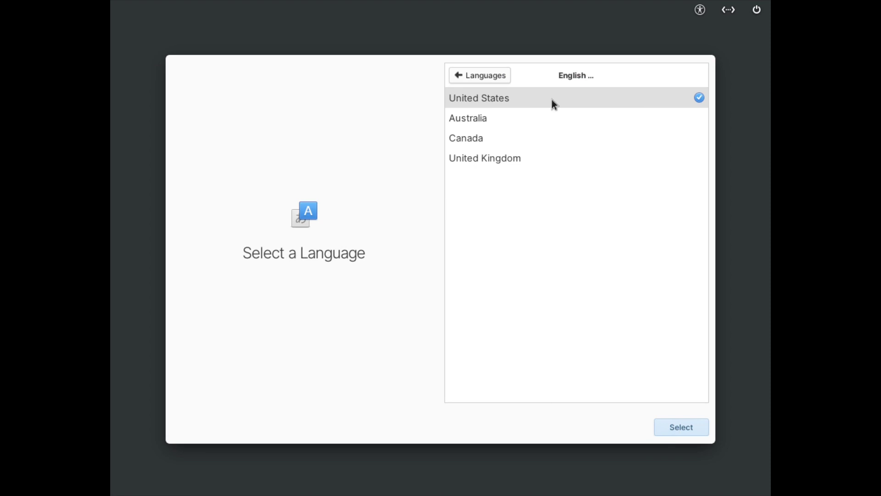
click(668, 419)
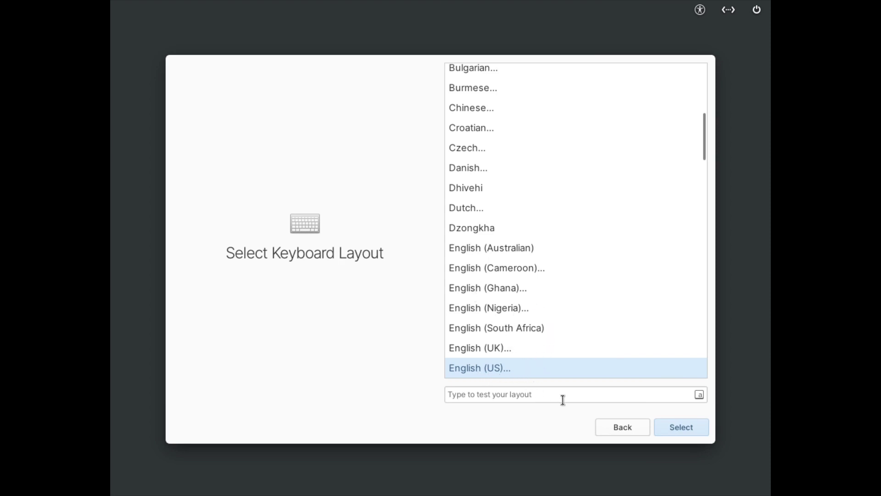
click(681, 426)
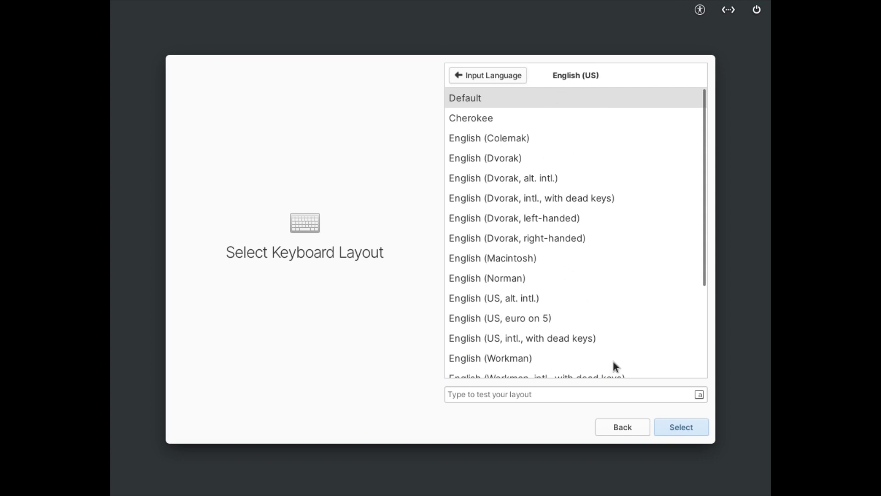
click(690, 424)
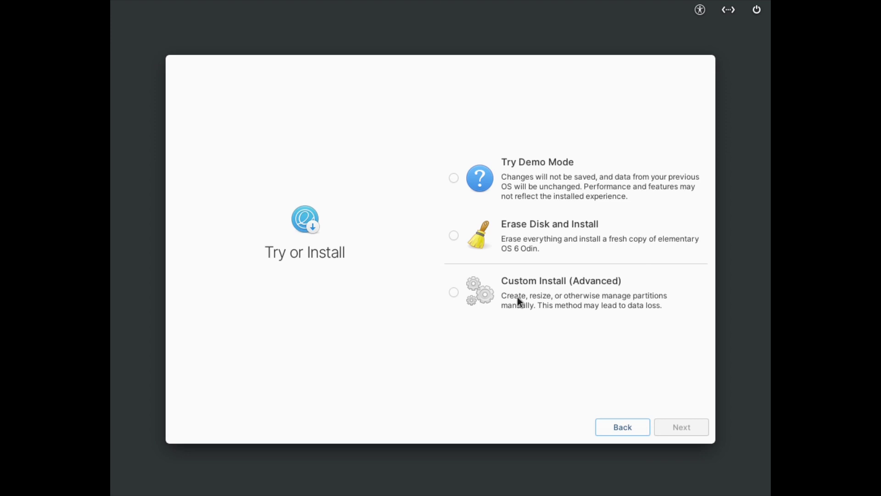
Choose Erase Disk and Install on the Virtio Block Device.
click(459, 234)
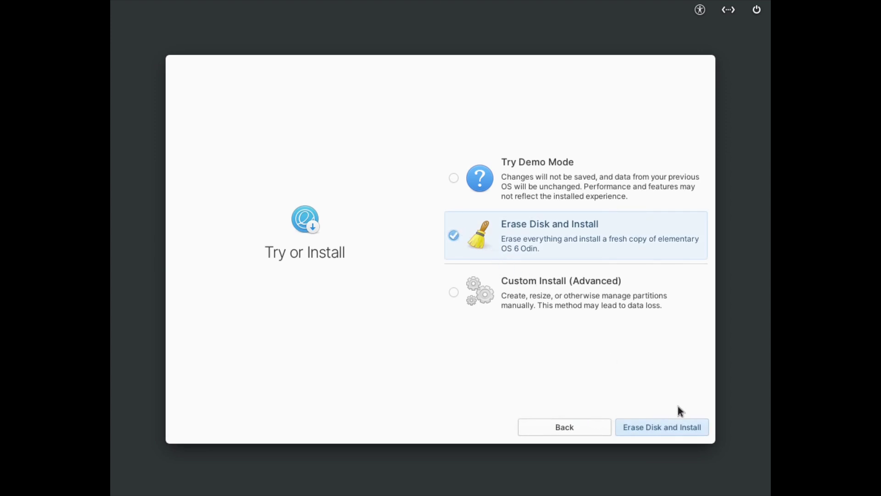
click(656, 429)
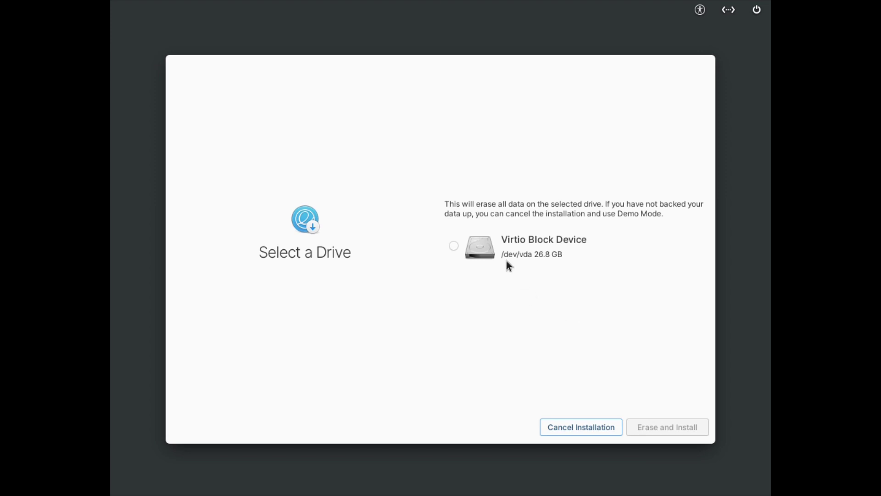
click(447, 243)
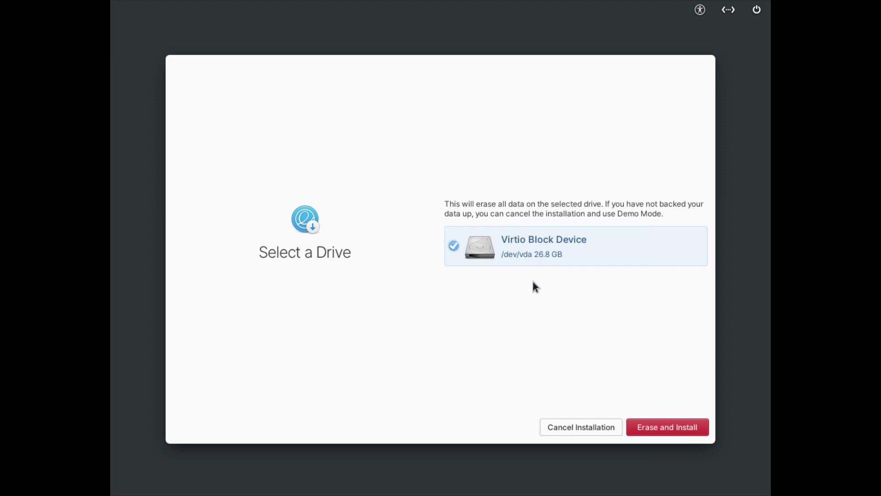
click(661, 427)
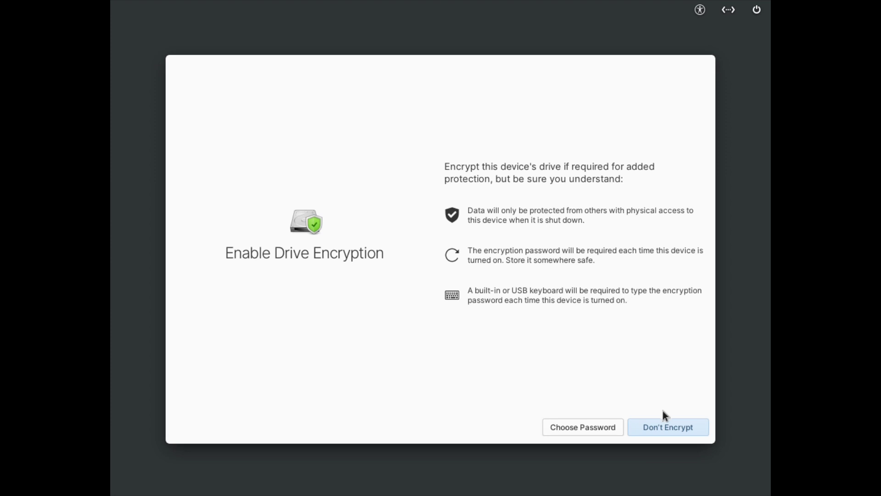
Skip drive encryption with Don't Encrypt and let the installation run.
click(663, 427)
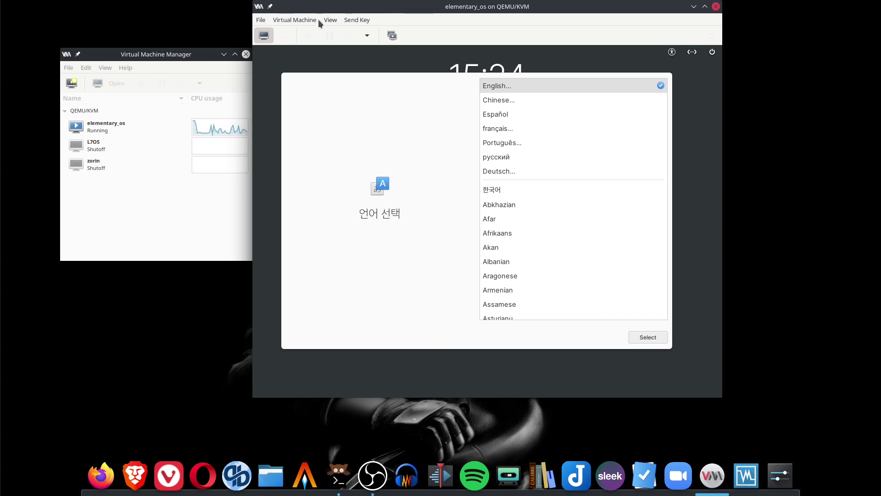
Make the VM fullscreen and confirm English with the Default English (US) keyboard.
click(331, 20)
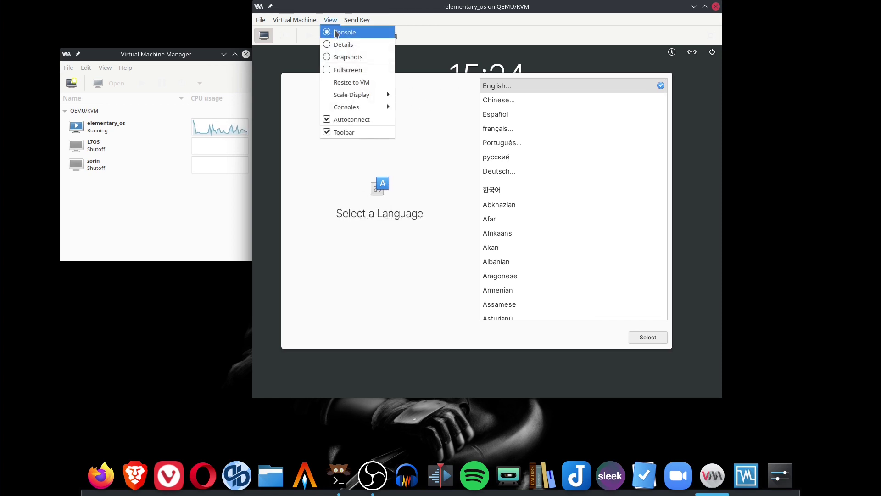
click(349, 70)
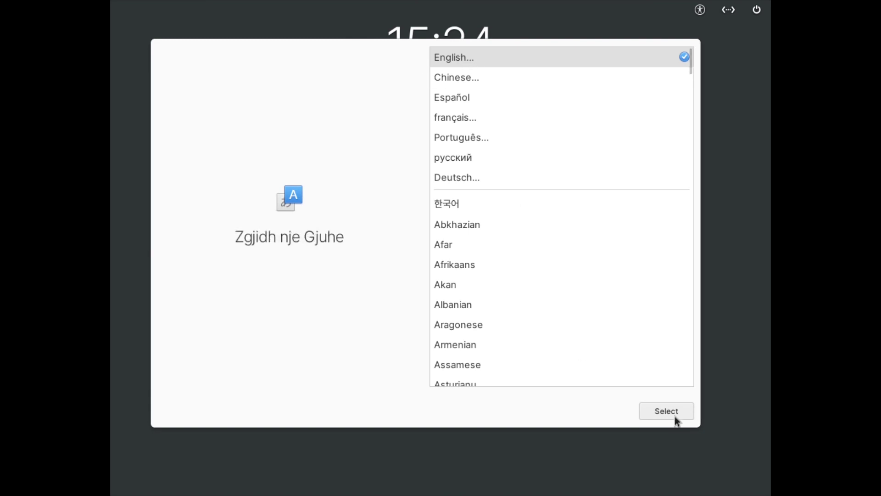
click(673, 412)
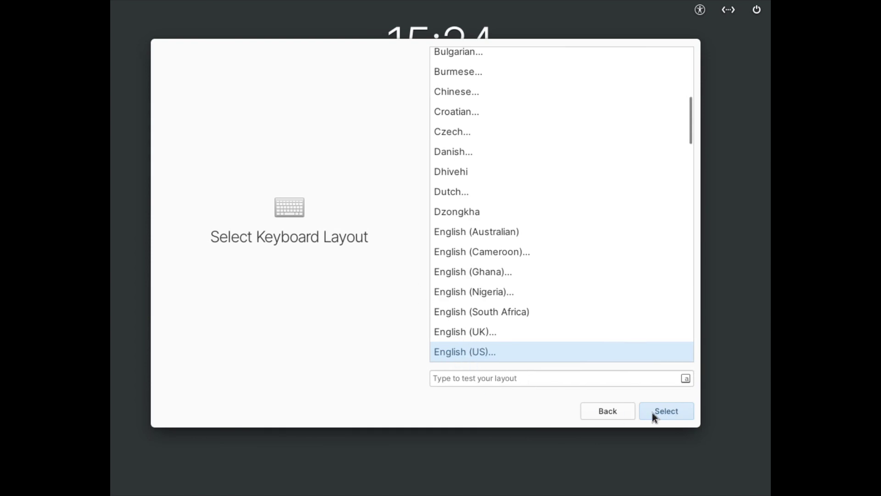
click(671, 412)
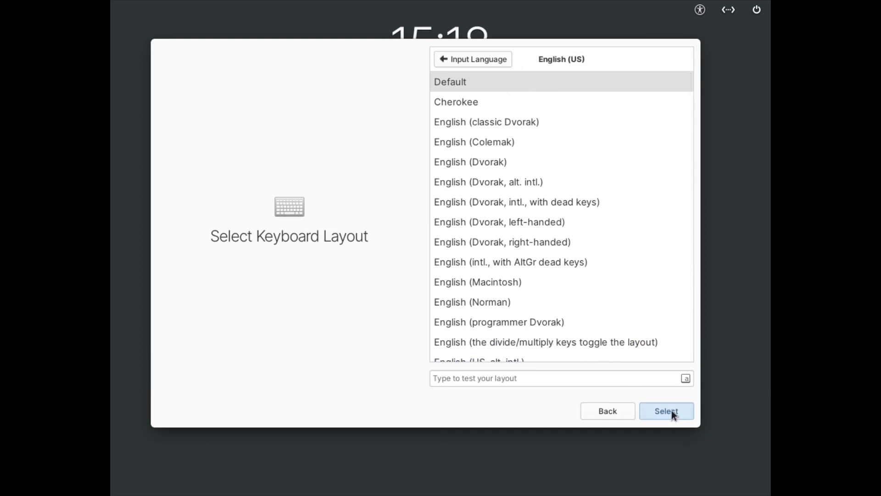
click(671, 409)
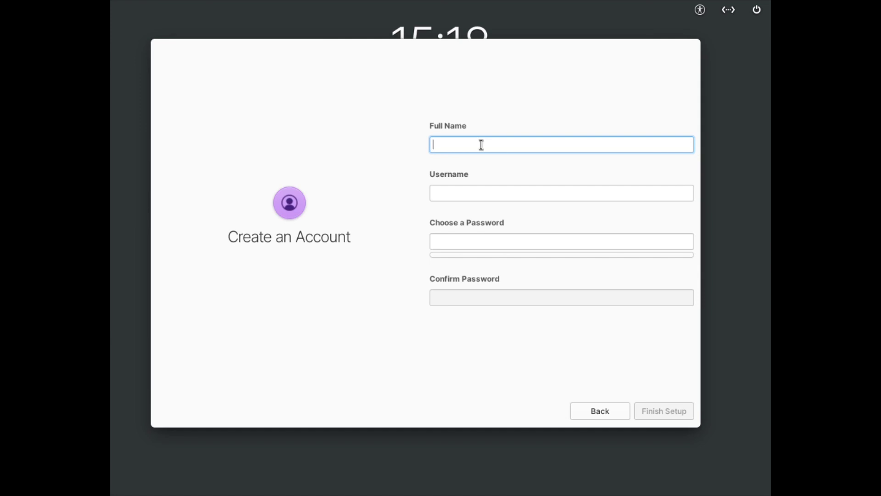
Enter the user's full name, a username, and the password twice, then finish setup.
text(Indo)
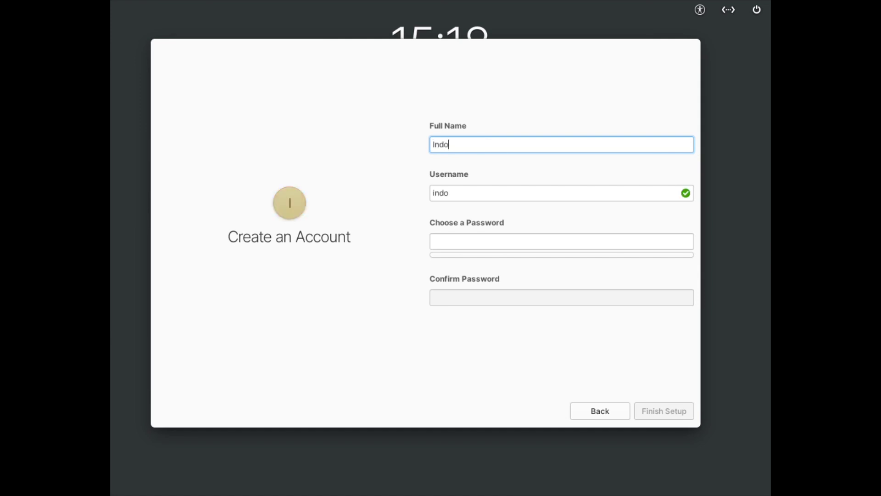
text(nesia Belajar)
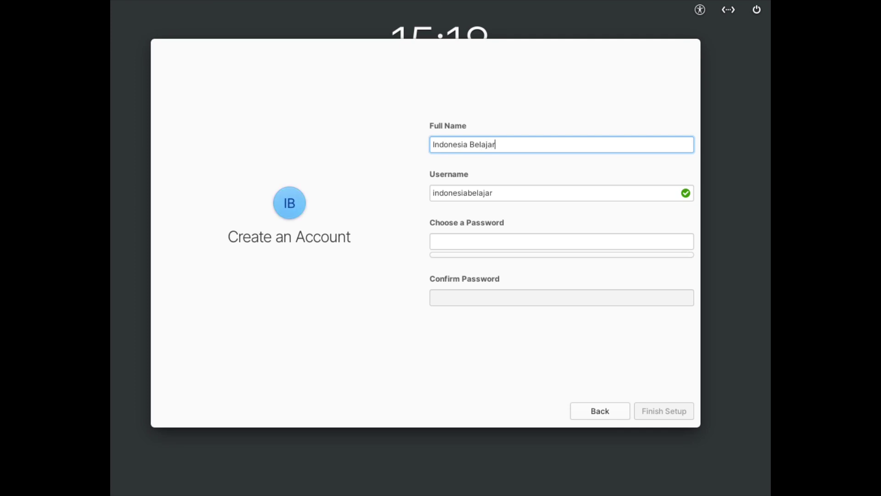
key(Tab)
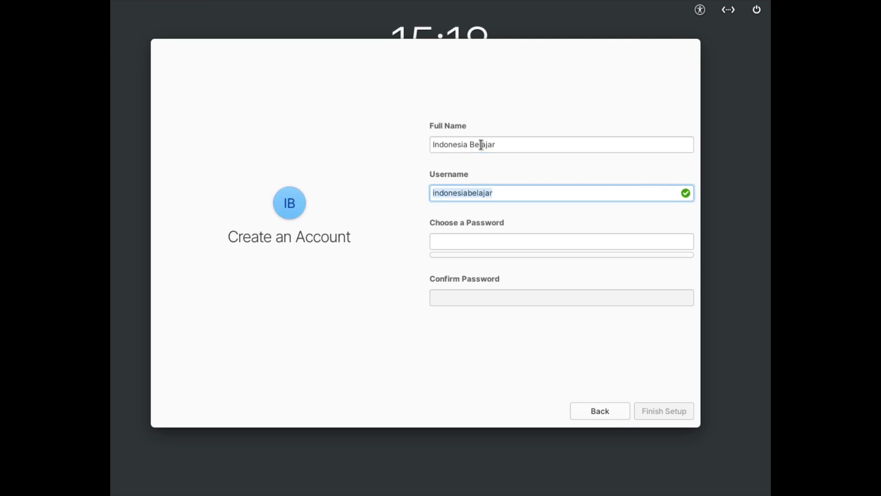
text(belajarid)
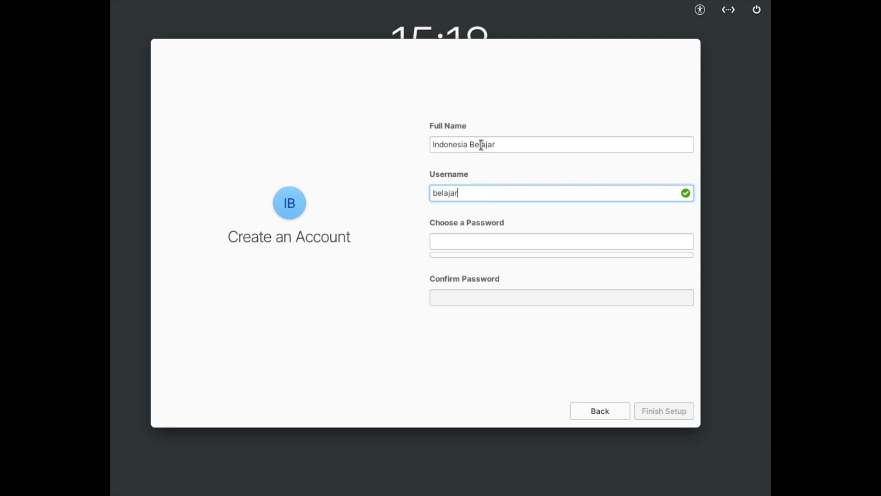
text(n)
key(Tab)
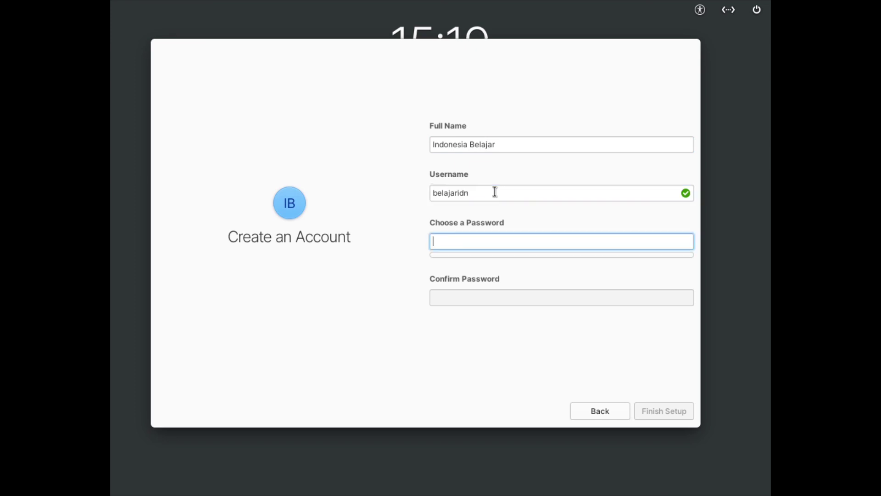
text(********)
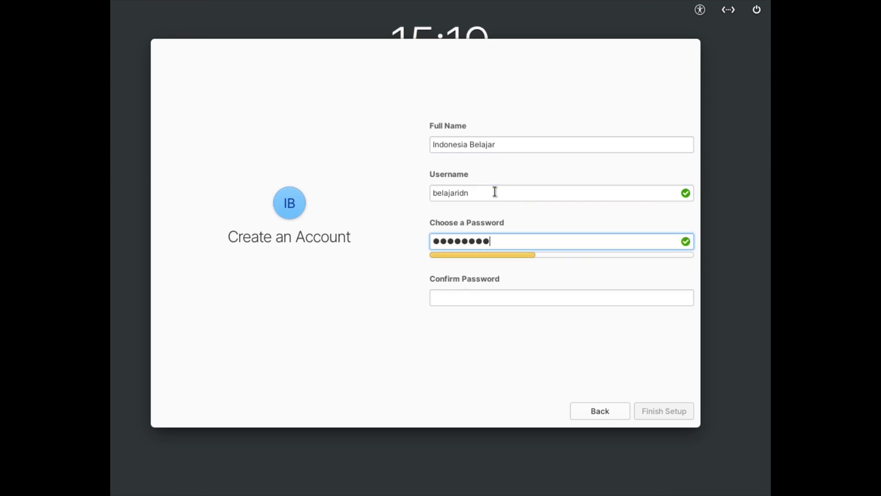
key(Tab)
text(********)
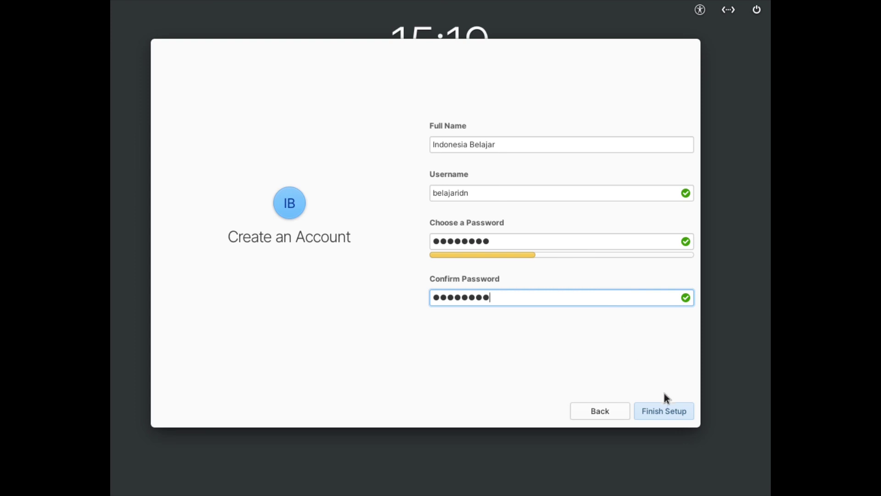
click(677, 413)
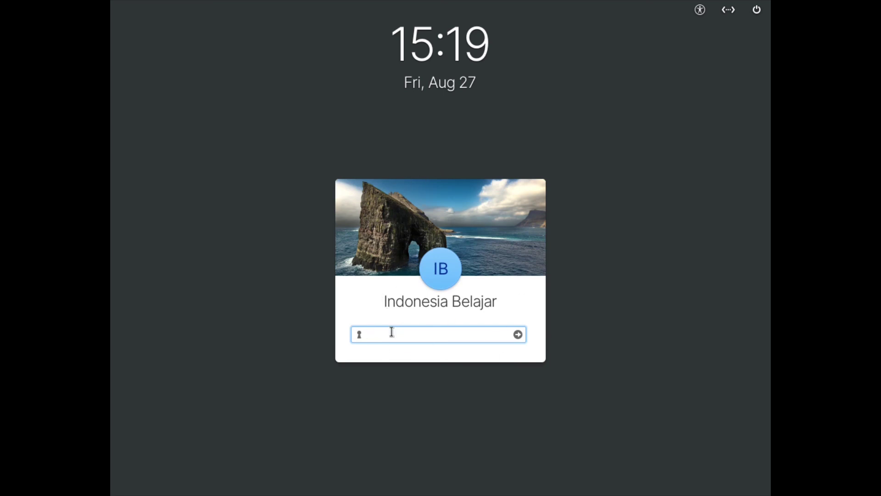
Log in to the new account by entering its password at the lock screen.
text(•••••••••)
key(Return)
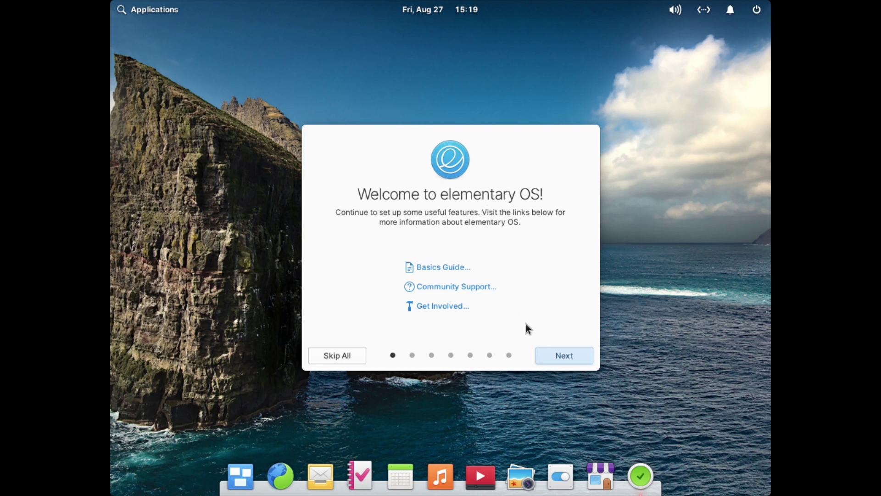
Preview the Dark style and green accent, keep Default with blue, and advance to Night Light.
click(567, 354)
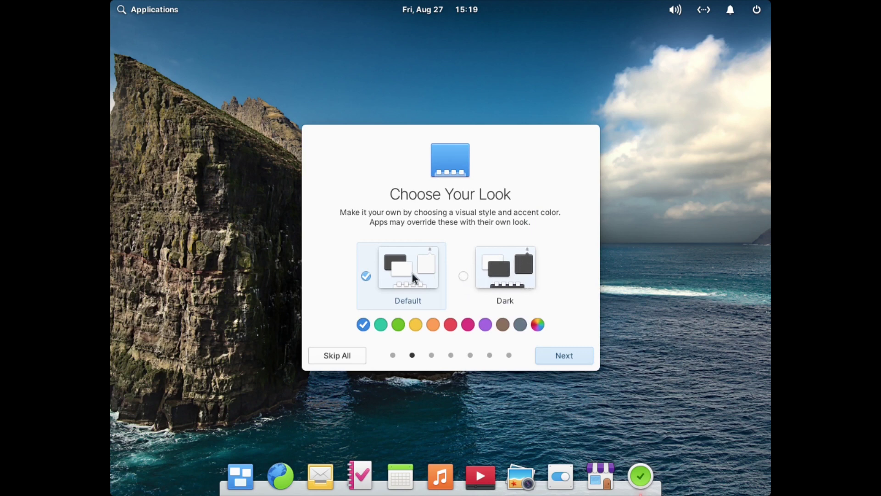
click(496, 278)
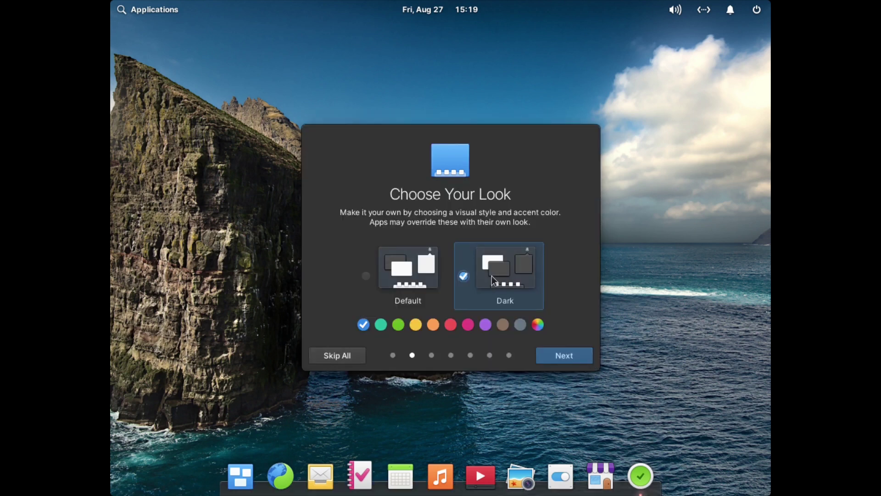
click(389, 275)
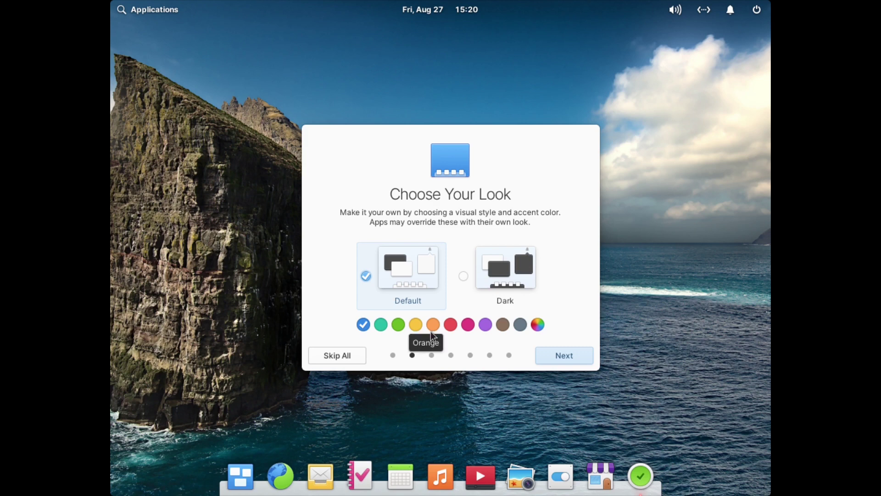
click(399, 324)
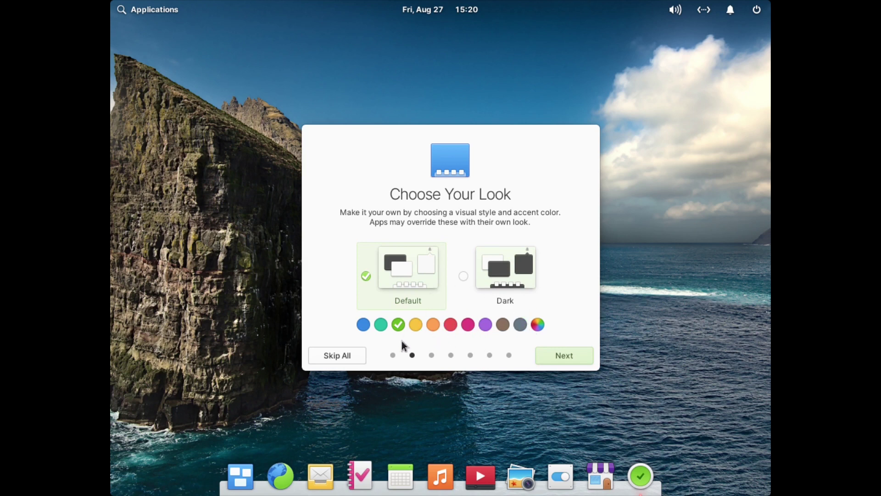
click(363, 324)
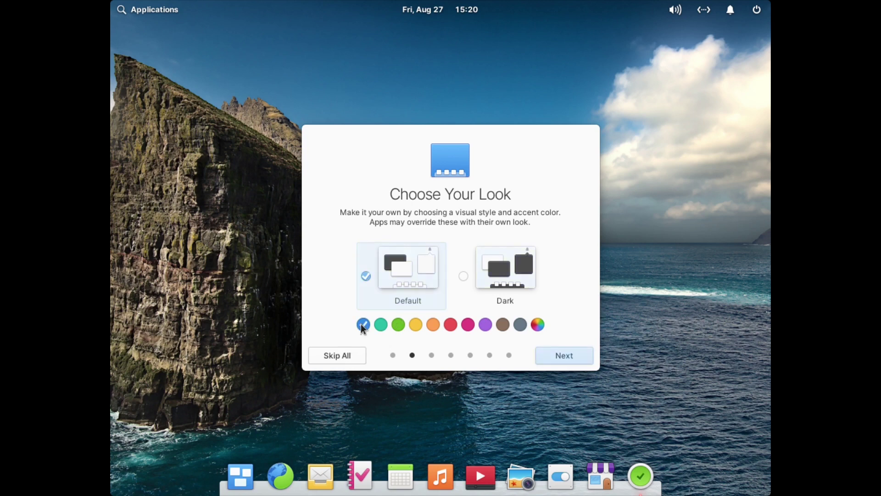
click(571, 354)
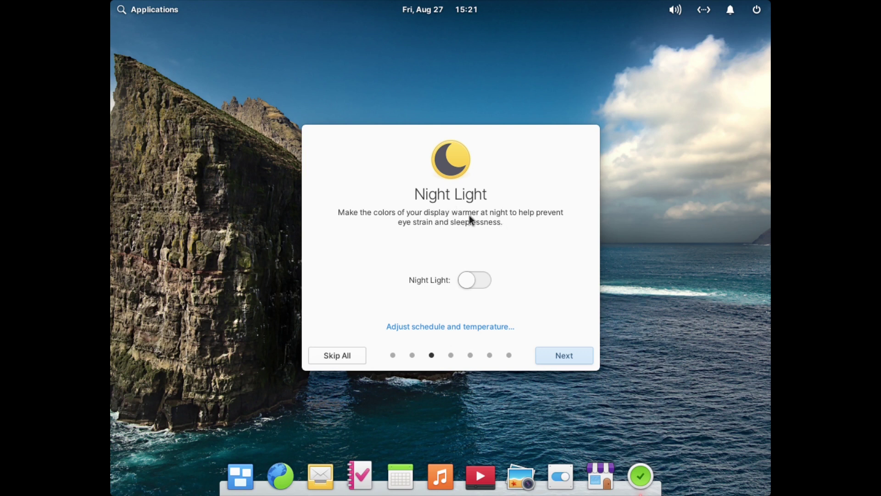
Skip through Housekeeping, Online Accounts and Get Some Apps, then finish with Get Started.
click(567, 354)
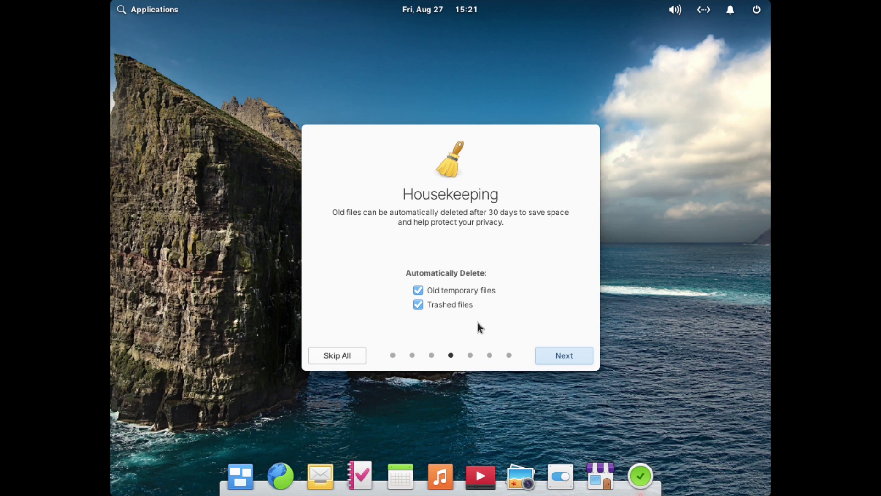
click(567, 356)
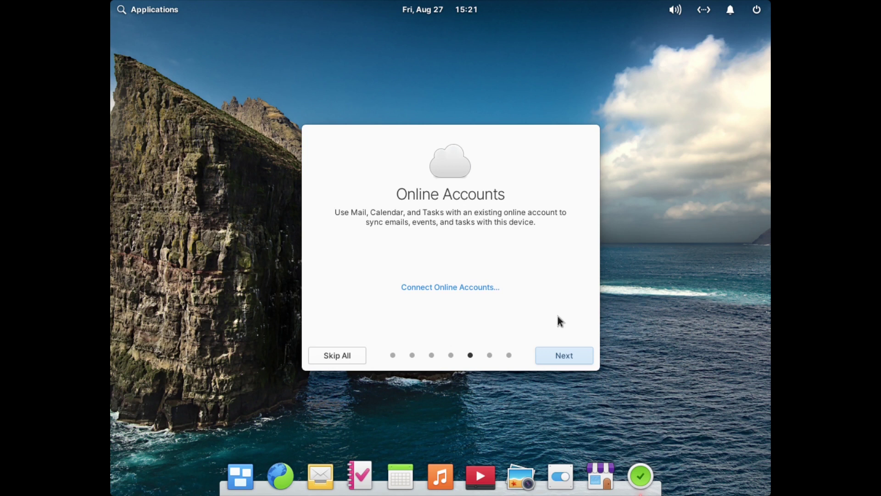
click(574, 357)
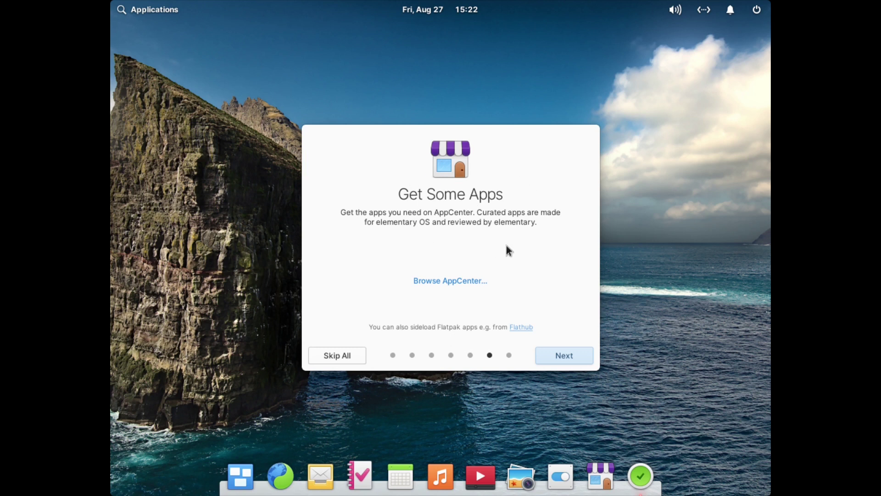
click(565, 352)
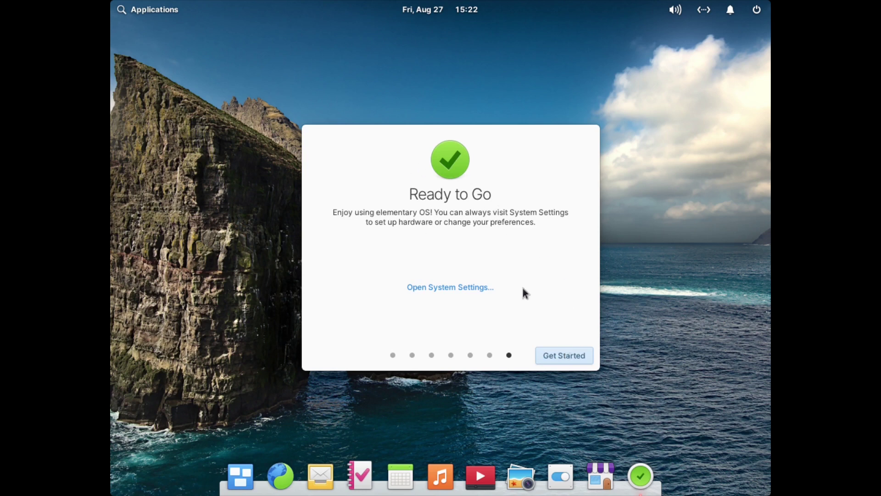
click(560, 354)
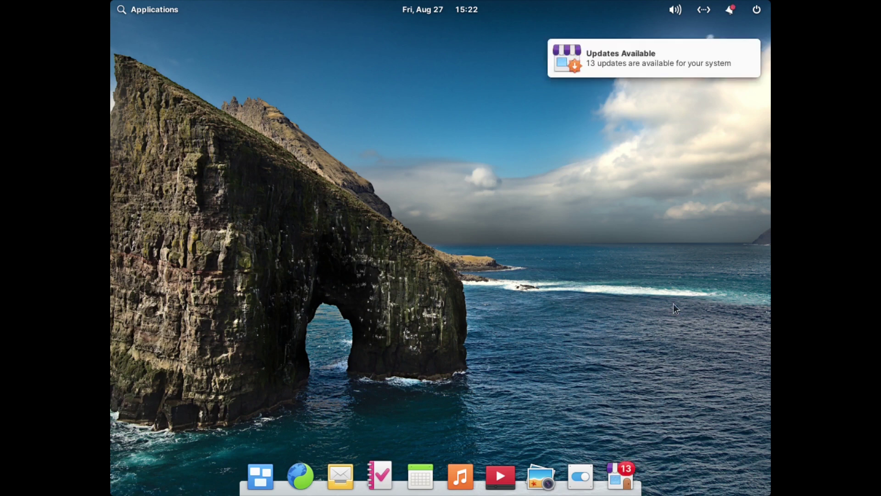
Set the display resolution to 1920 × 1080, keep it, and close Displays settings.
click(580, 476)
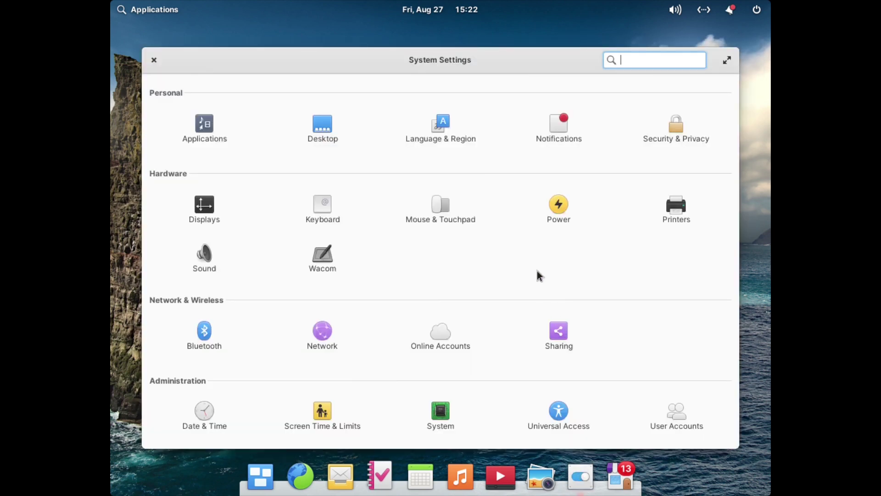
click(200, 207)
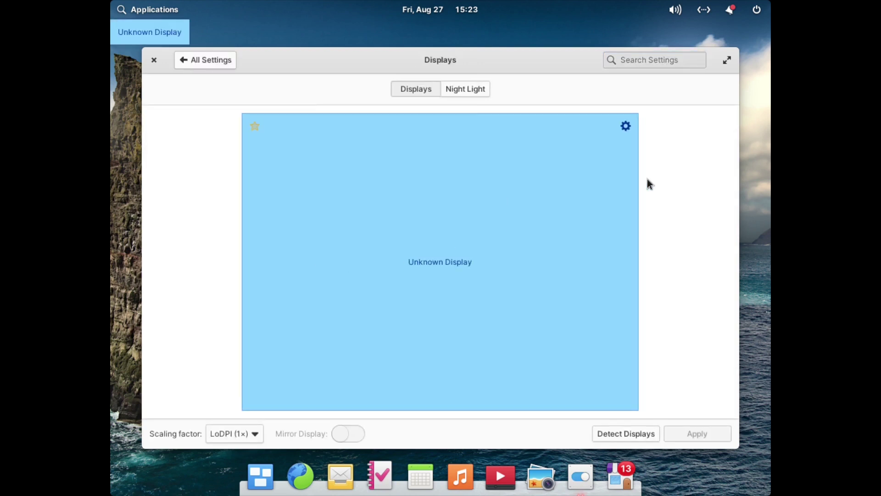
click(626, 125)
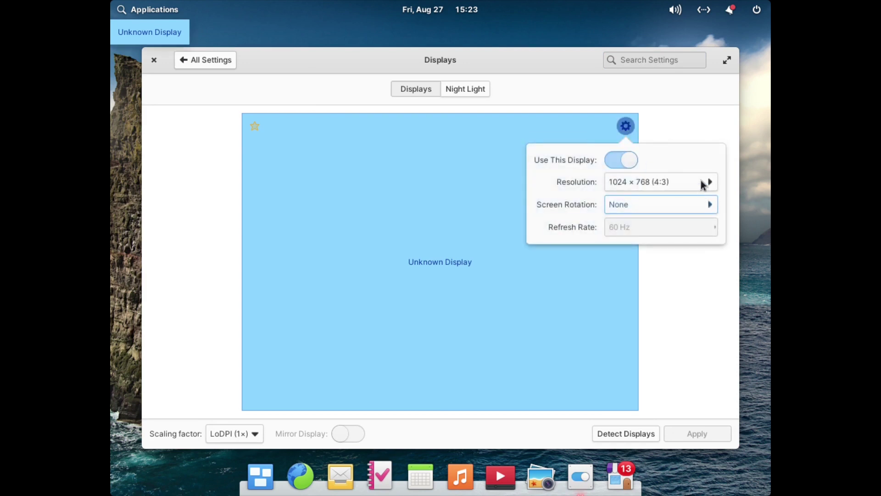
click(702, 183)
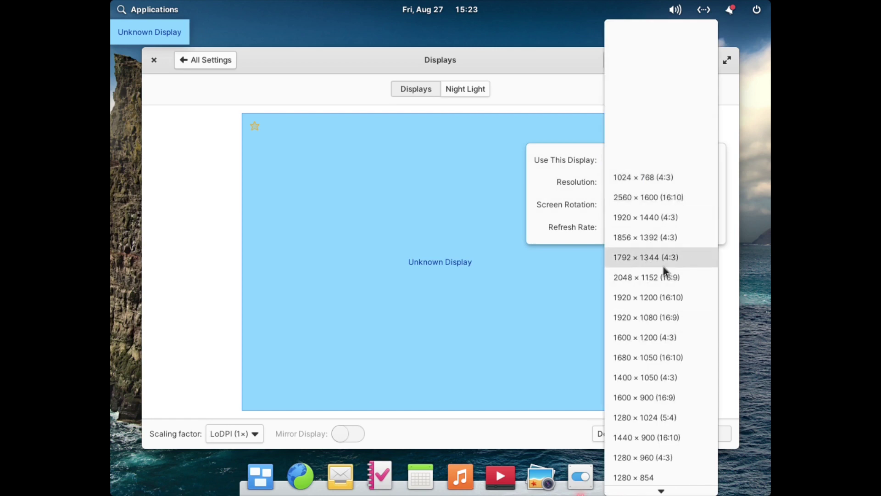
click(659, 323)
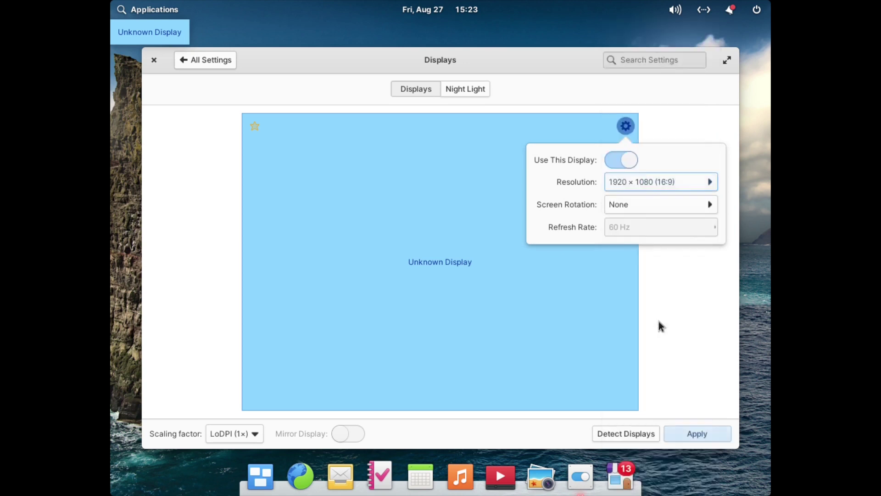
click(680, 313)
click(691, 433)
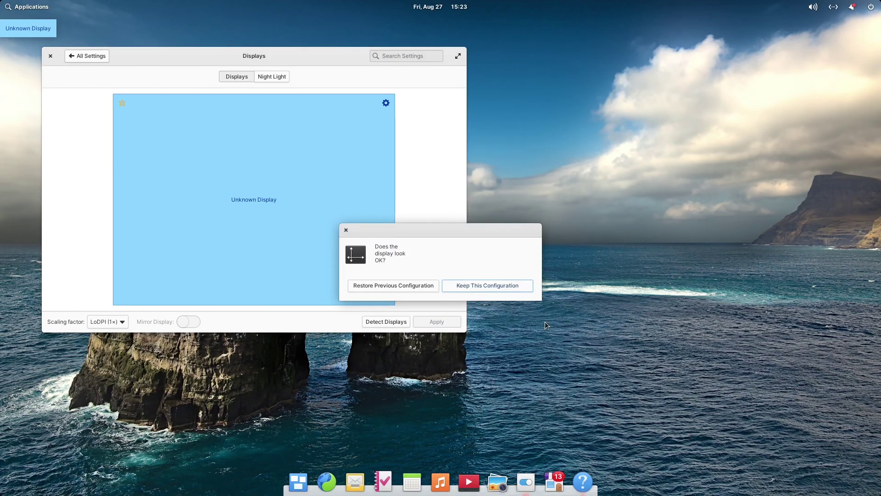
click(515, 286)
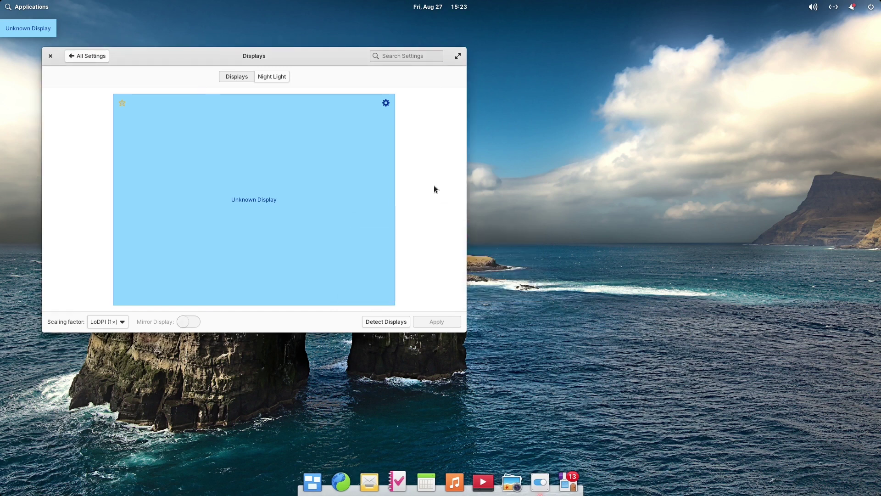
click(50, 56)
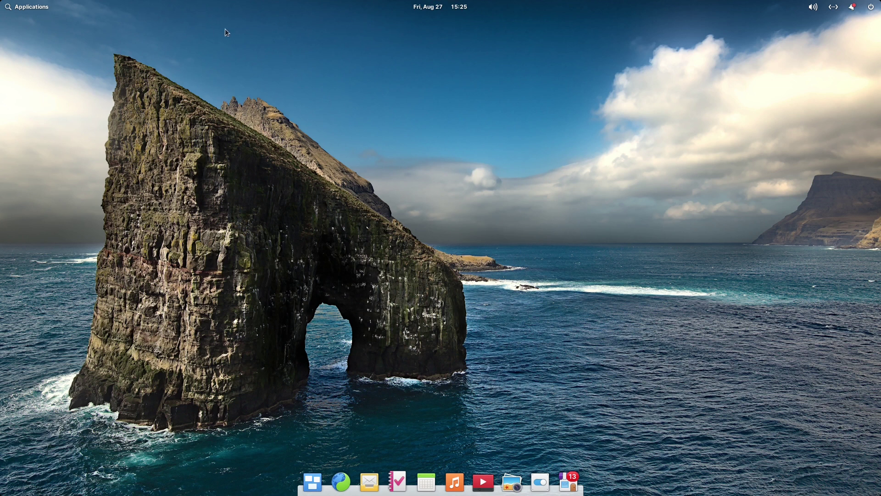
Open the Applications launcher and flip between its first and second grid pages.
click(35, 8)
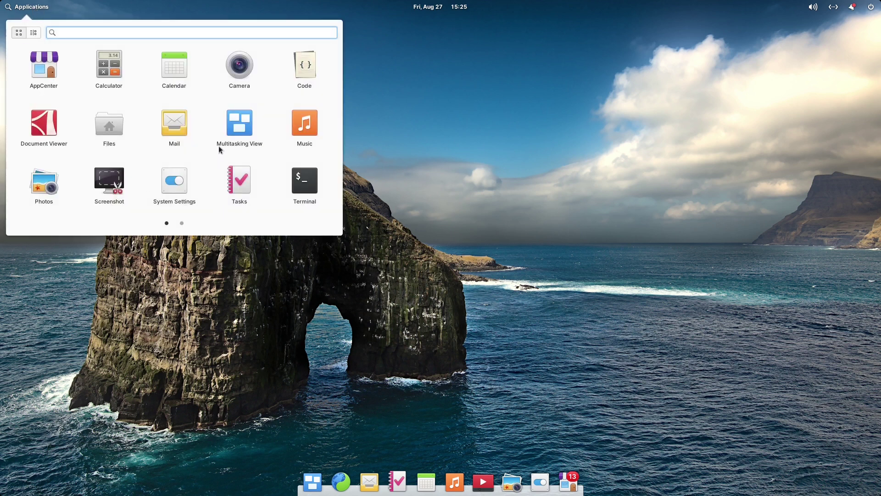
click(182, 223)
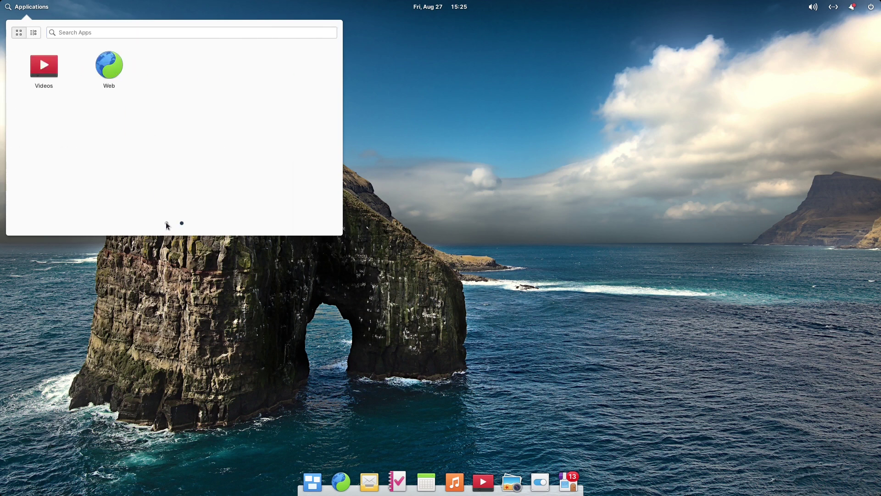
click(166, 223)
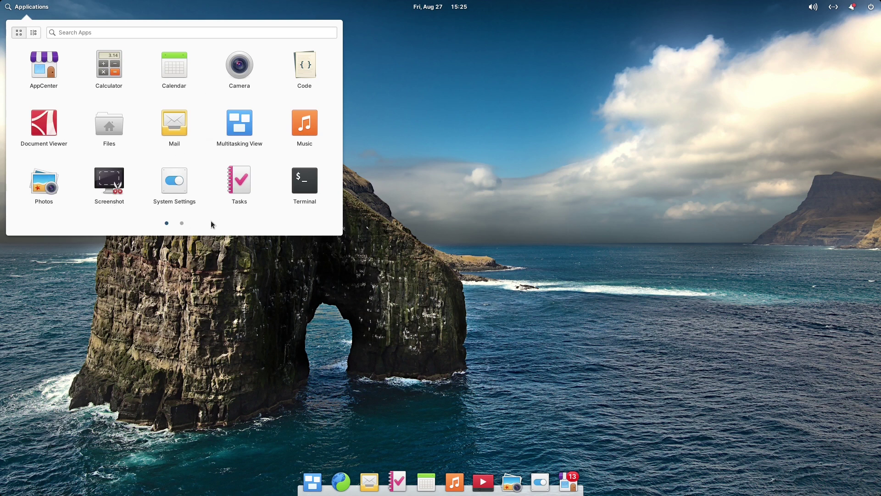
click(182, 224)
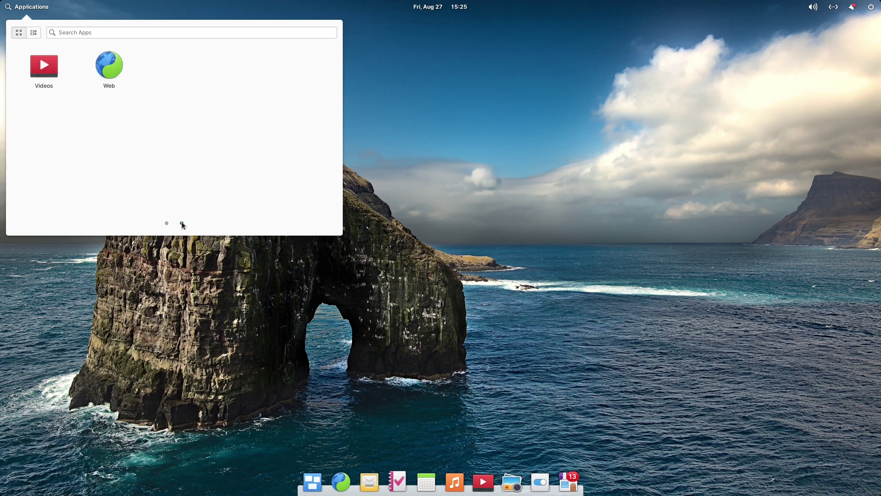
click(166, 224)
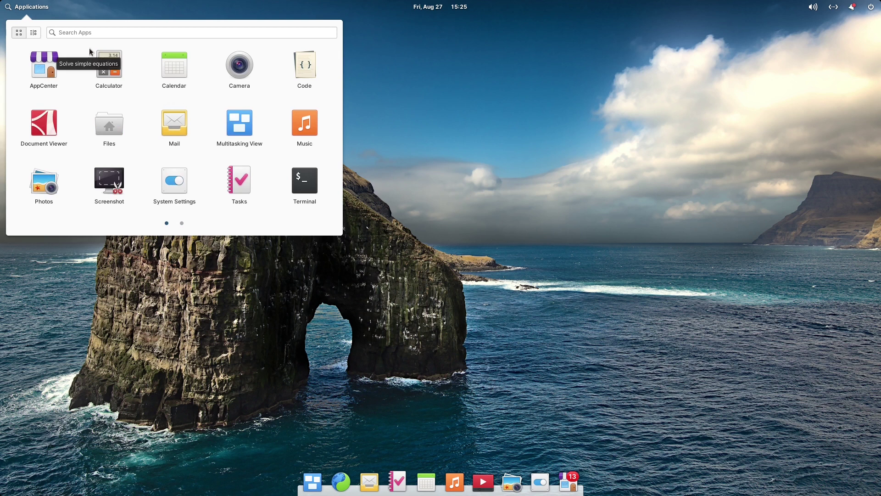
Browse the Programming, Graphics, Accessories, Internet, Office and Sound & Video categories, then return to grid view.
click(33, 30)
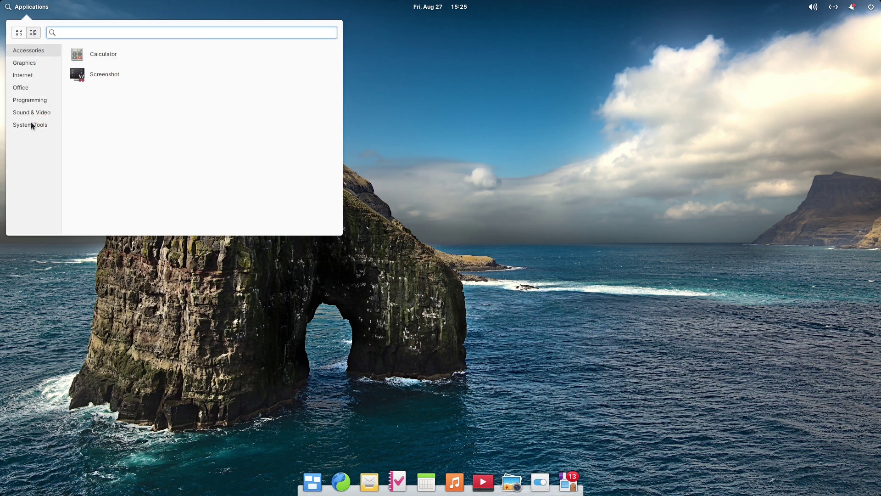
click(30, 100)
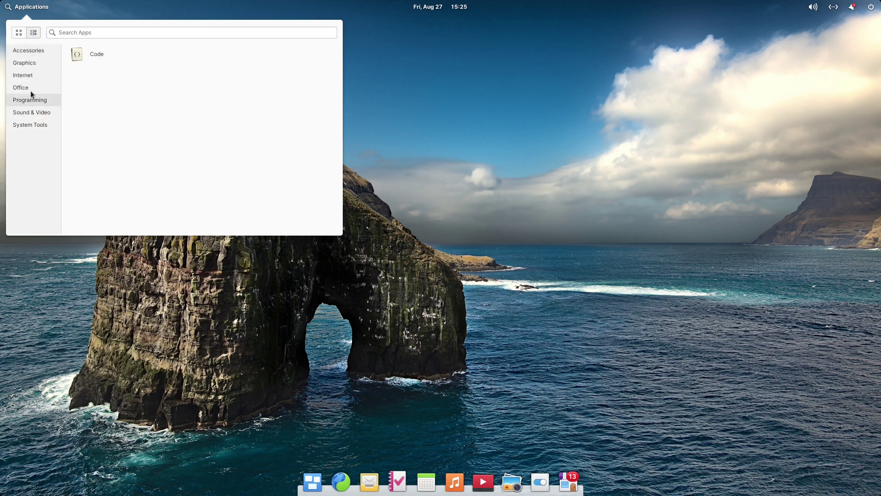
click(27, 76)
click(26, 66)
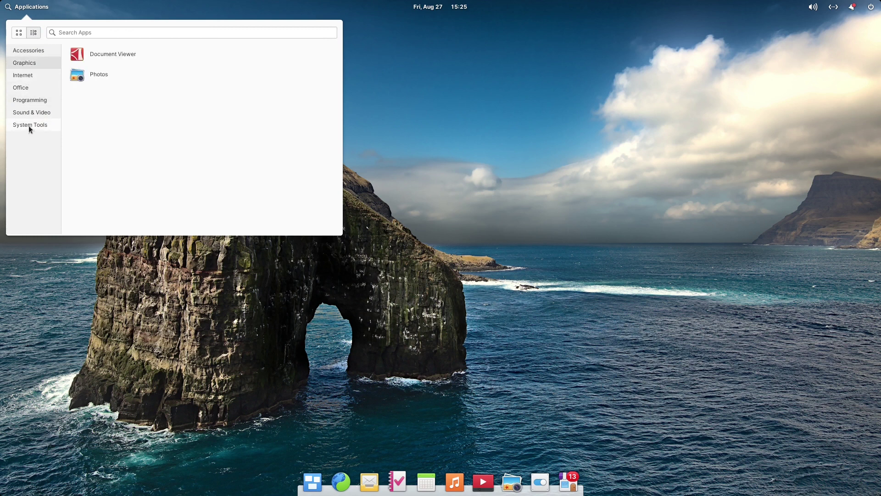
click(28, 124)
click(38, 52)
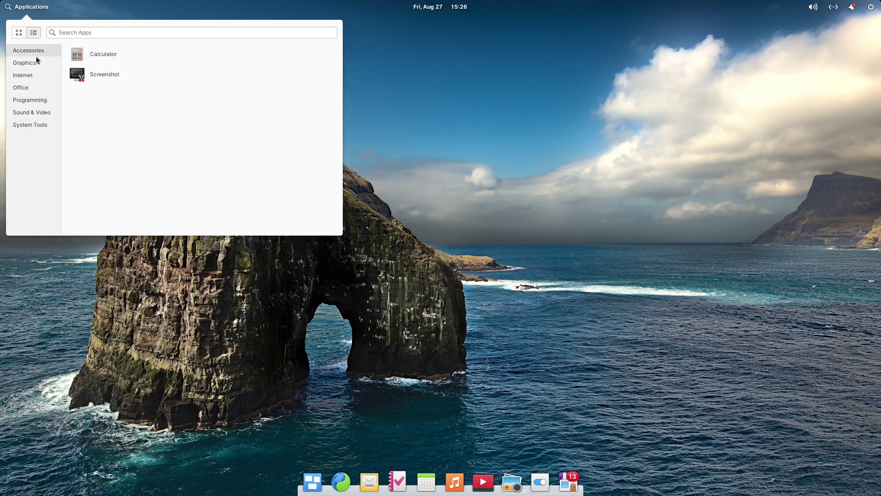
click(29, 62)
click(28, 76)
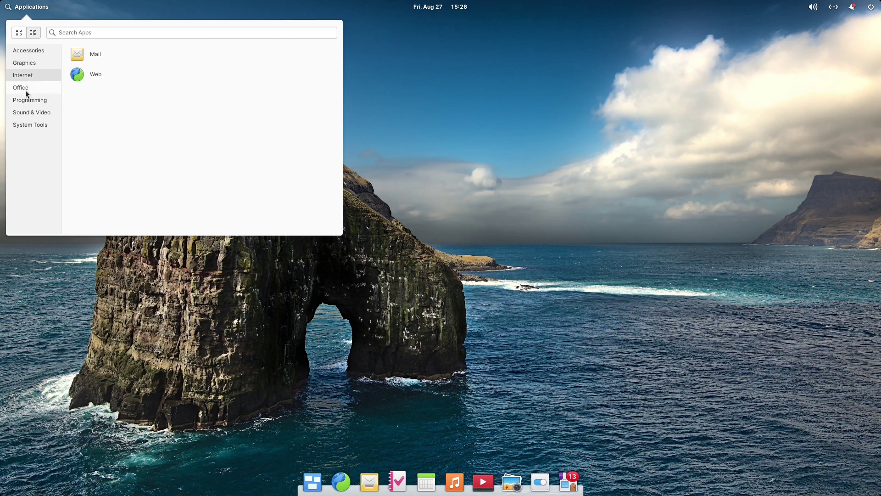
click(26, 88)
click(29, 101)
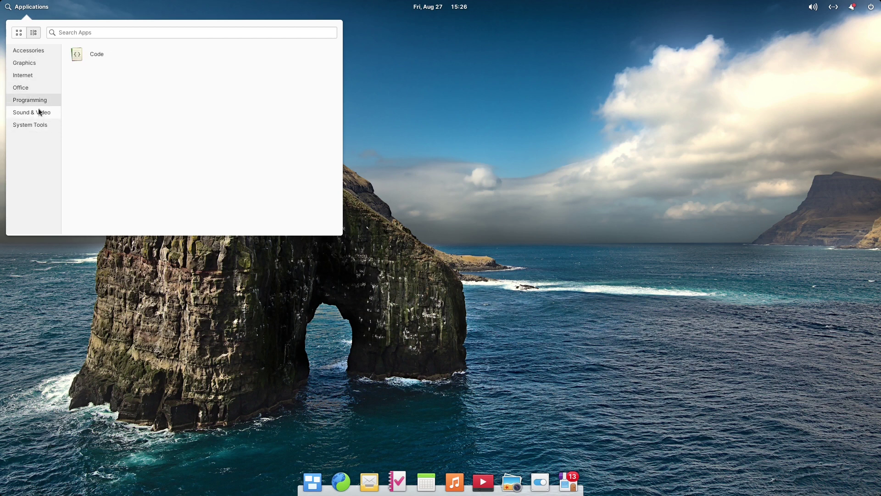
click(39, 112)
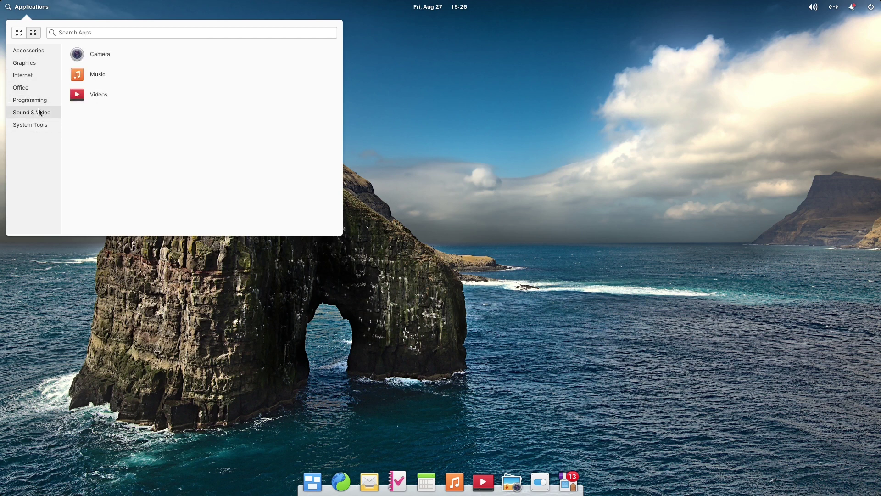
click(18, 32)
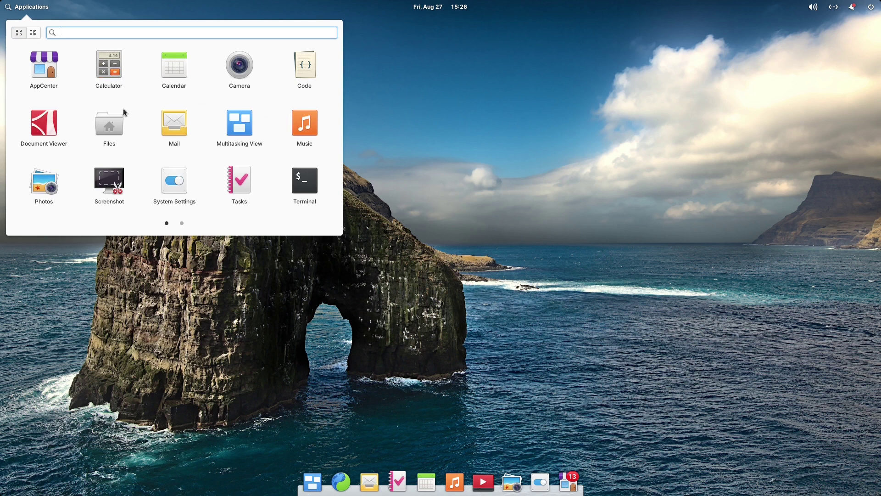
click(110, 68)
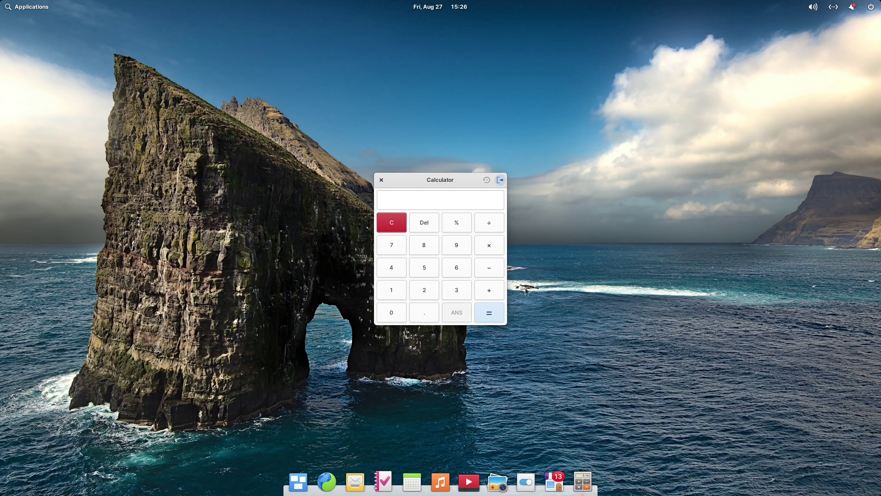
drag(436, 177, 404, 86)
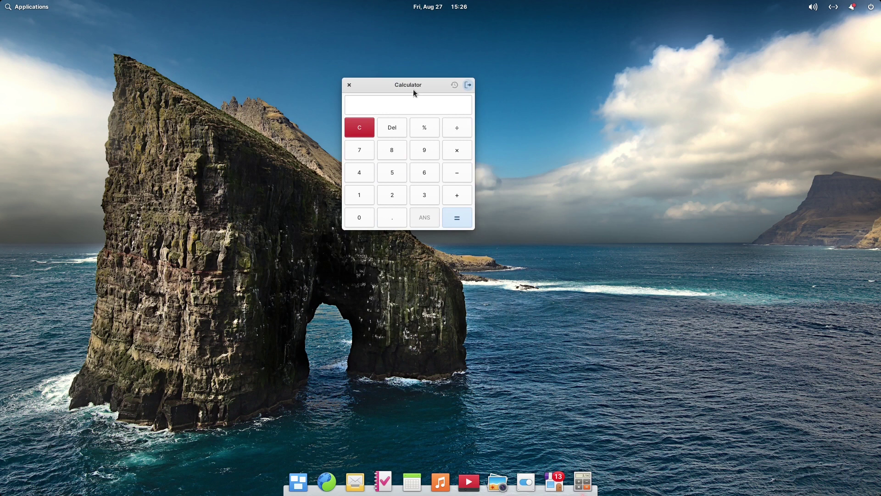
click(351, 85)
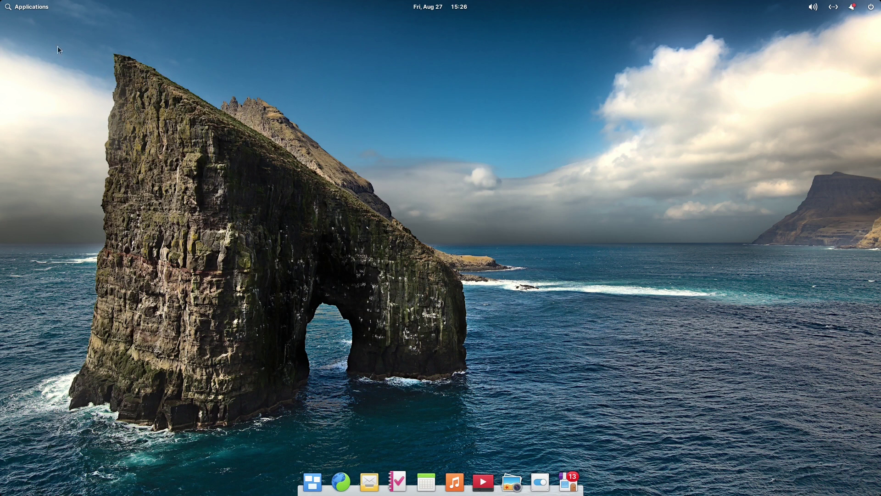
click(39, 10)
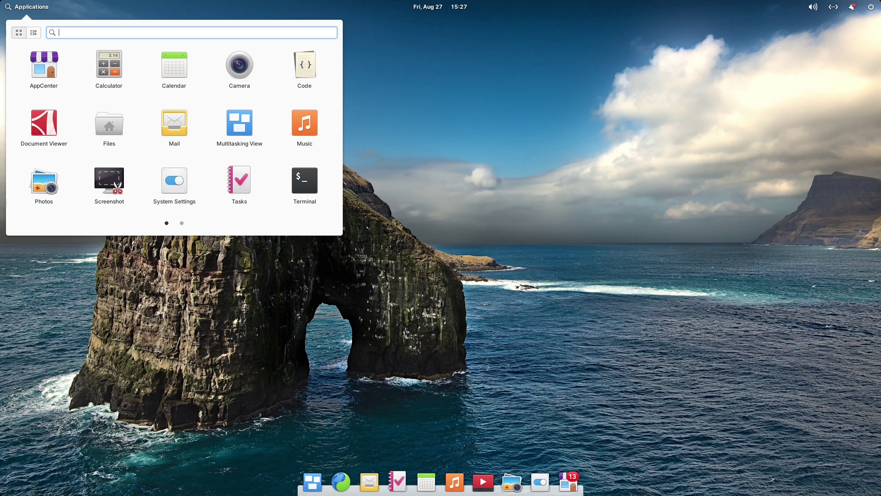
text(cal)
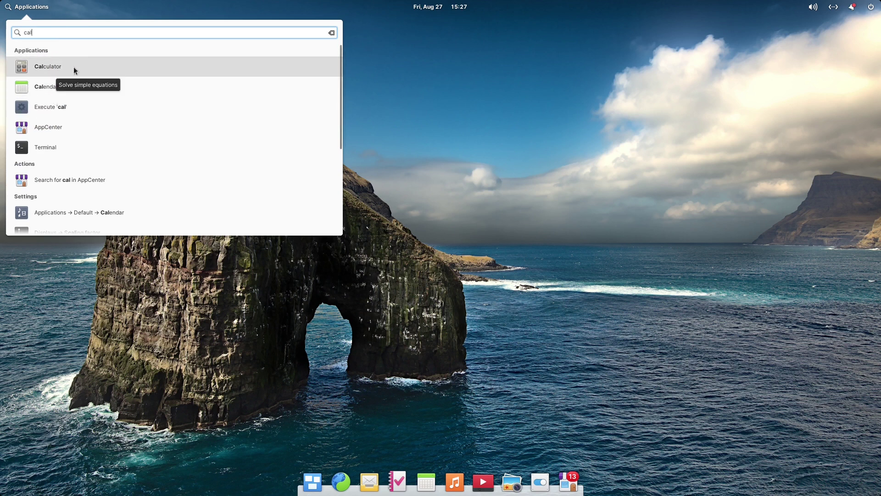
text(cu)
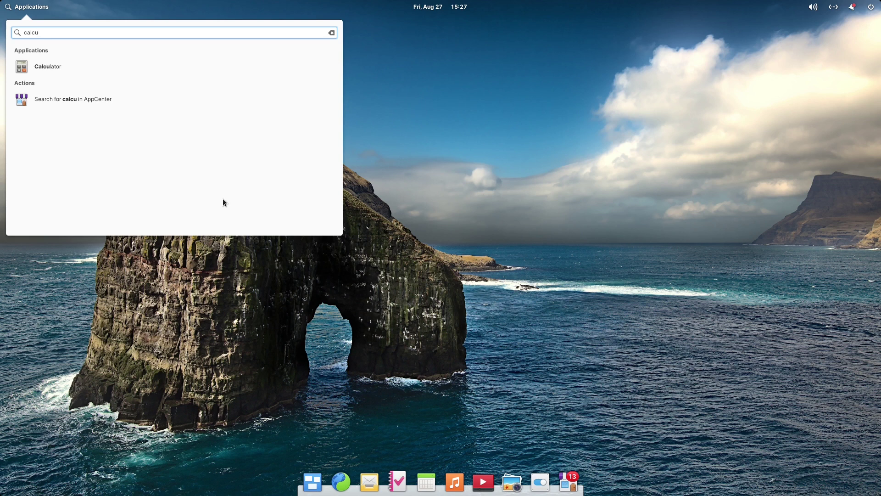
key(Return)
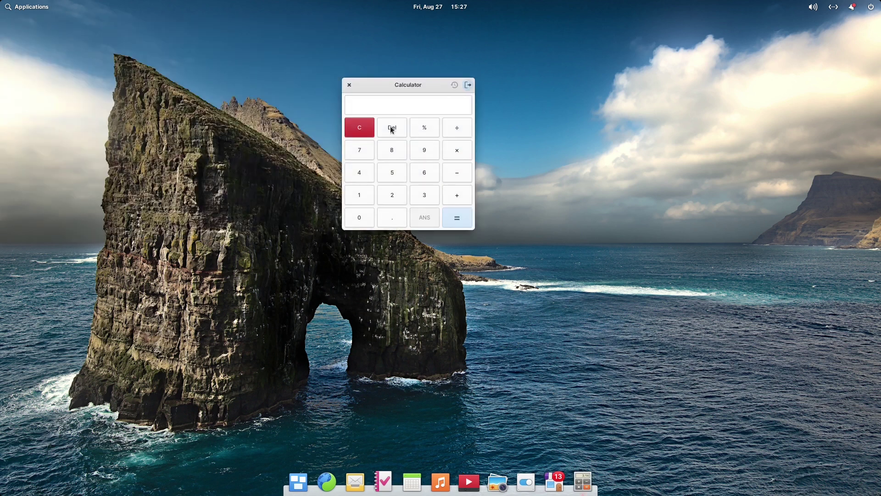
click(348, 85)
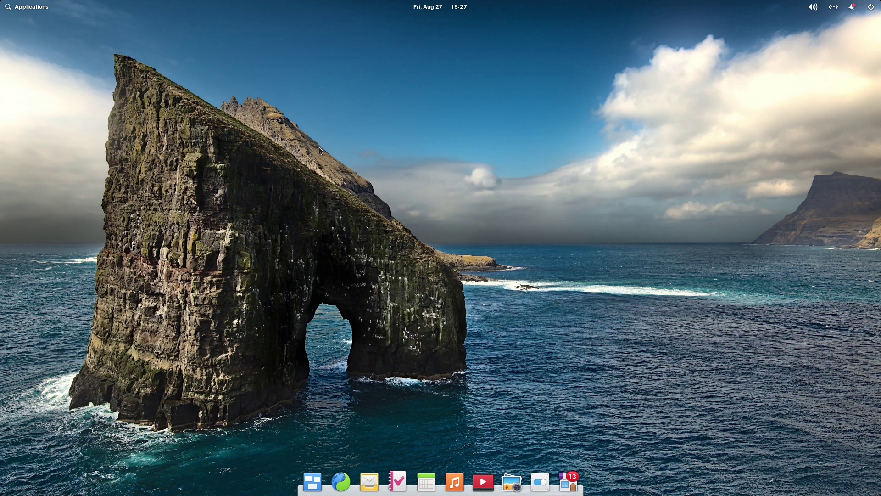
key(super)
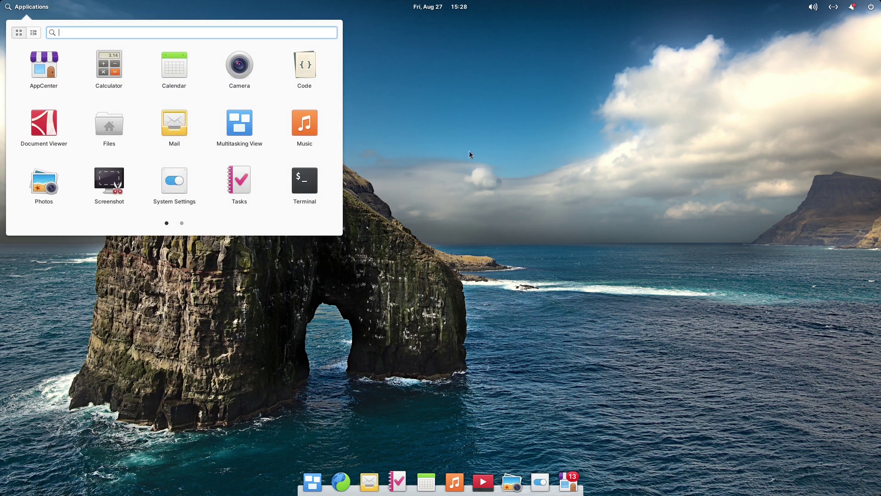
text(terminal)
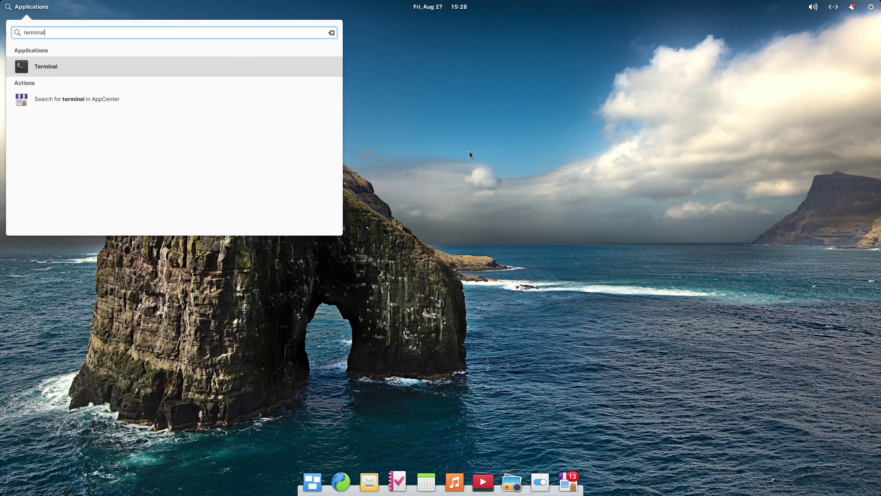
key(Return)
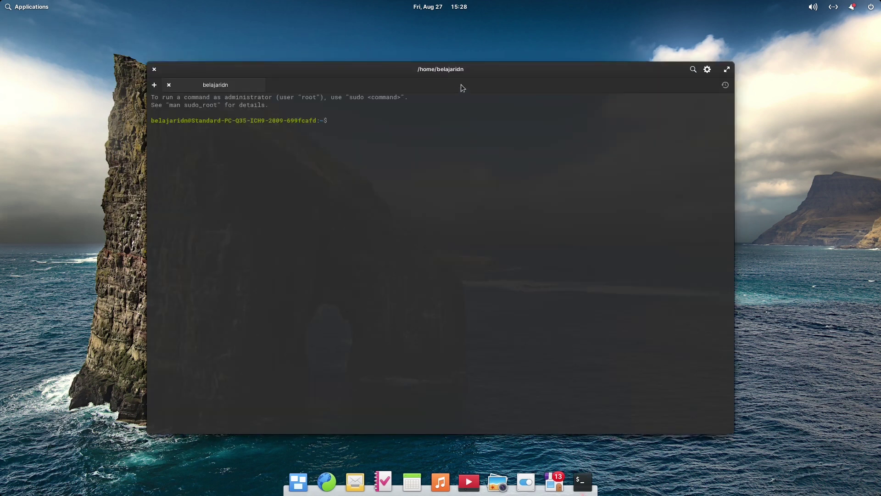
mouse_move(461, 70)
mouse_down()
mouse_move(398, 67)
mouse_move(453, 61)
mouse_up()
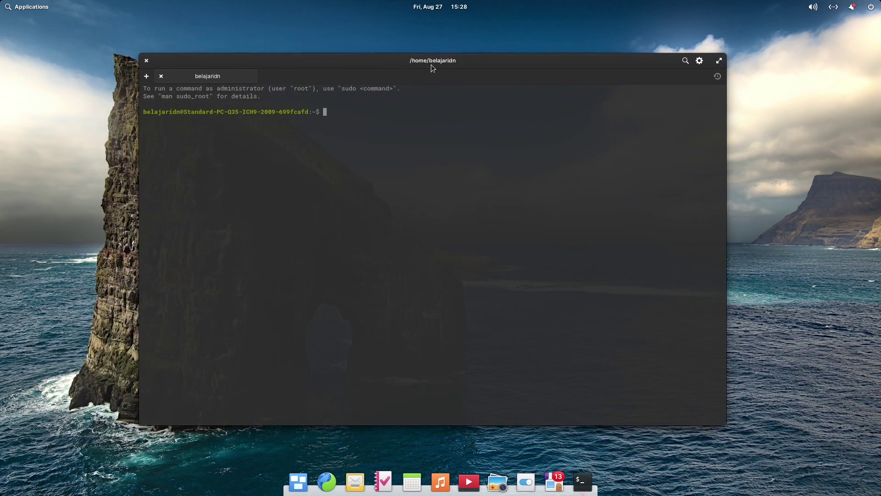
click(146, 61)
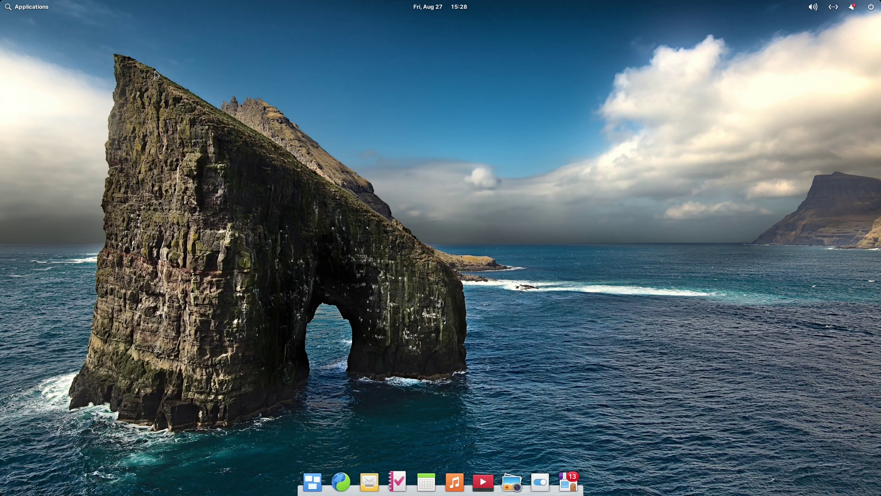
key(super)
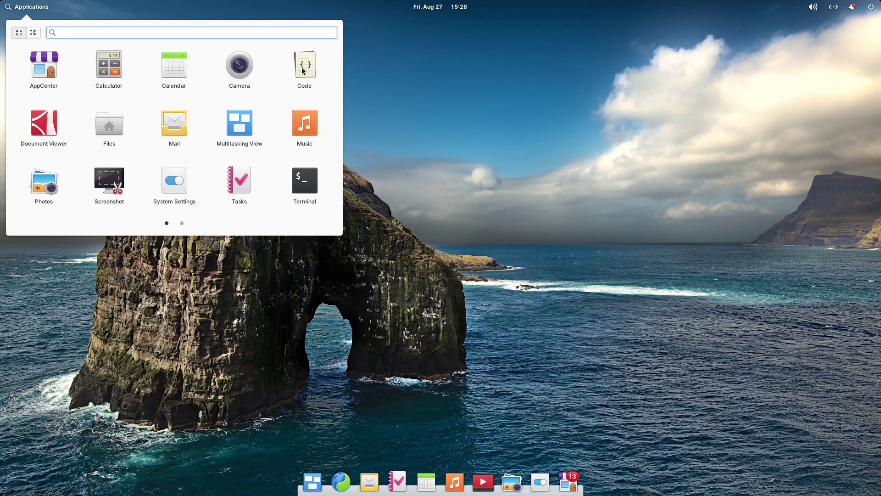
Launch Code and Terminal from launcher search, then minimize both from the dock.
text(code)
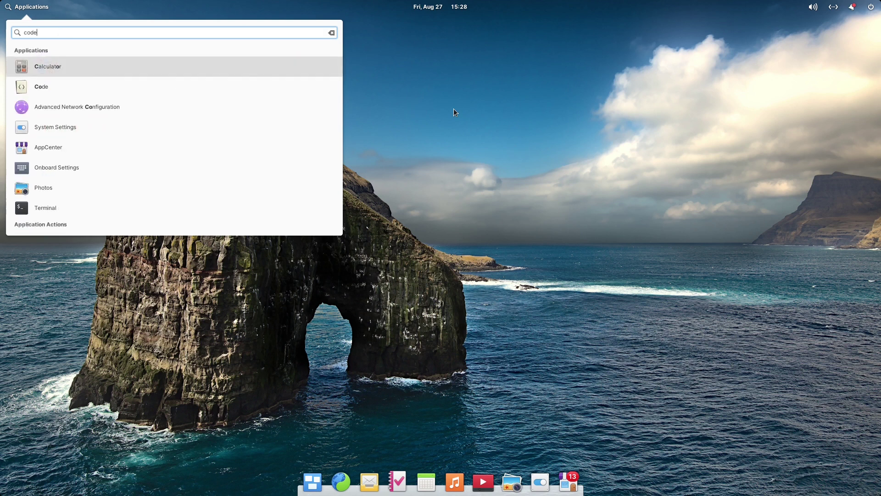
key(Return)
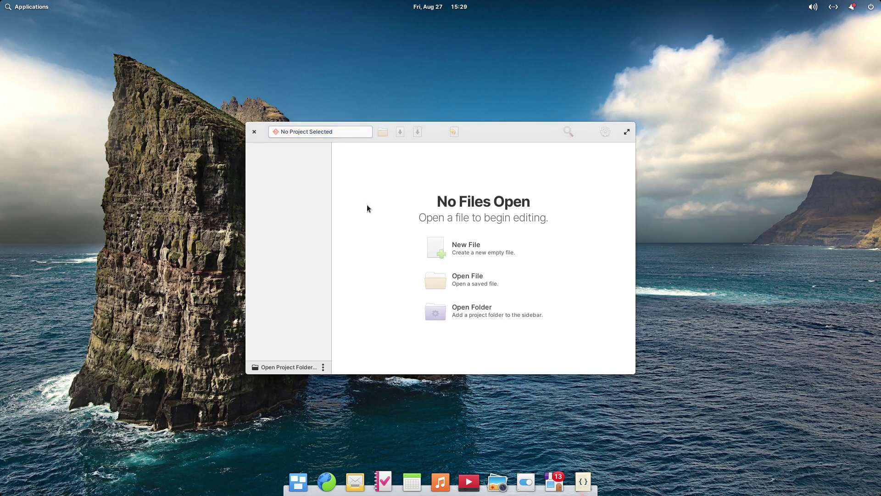
key(super)
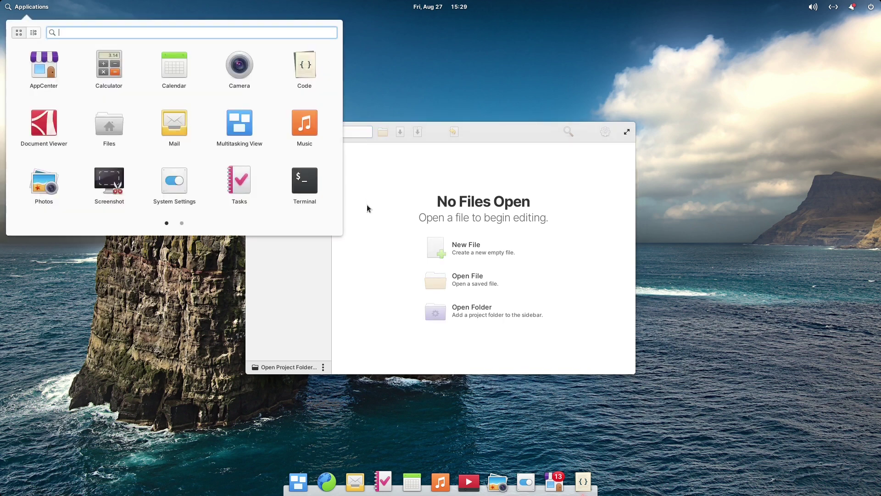
text(terminal)
key(Return)
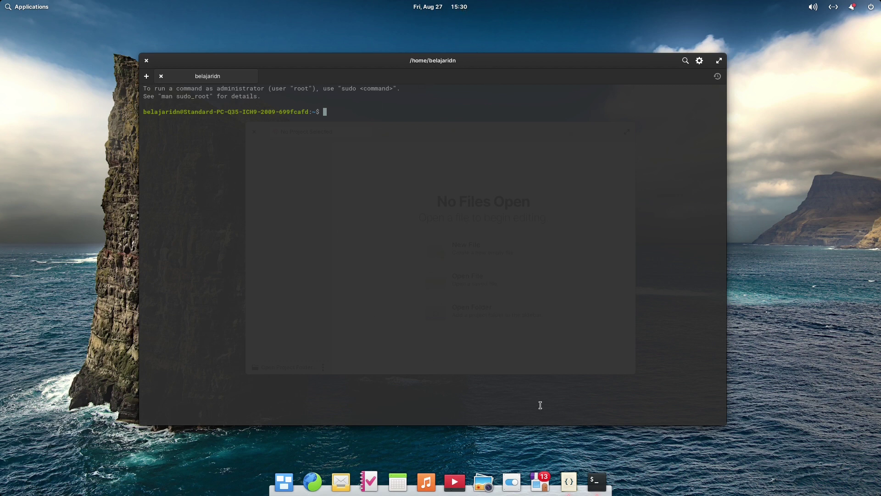
click(599, 483)
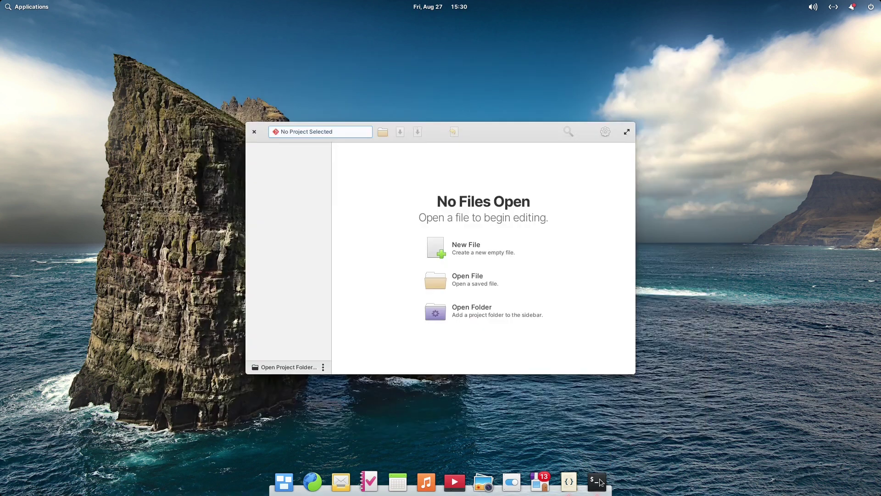
click(571, 483)
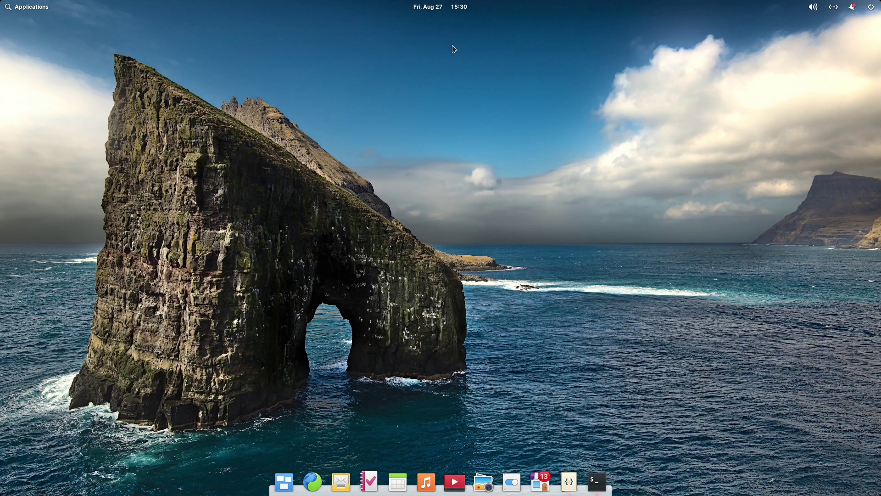
Browse the panel calendar ahead to October 2021 and back to August, then open Date & Time Settings.
click(446, 8)
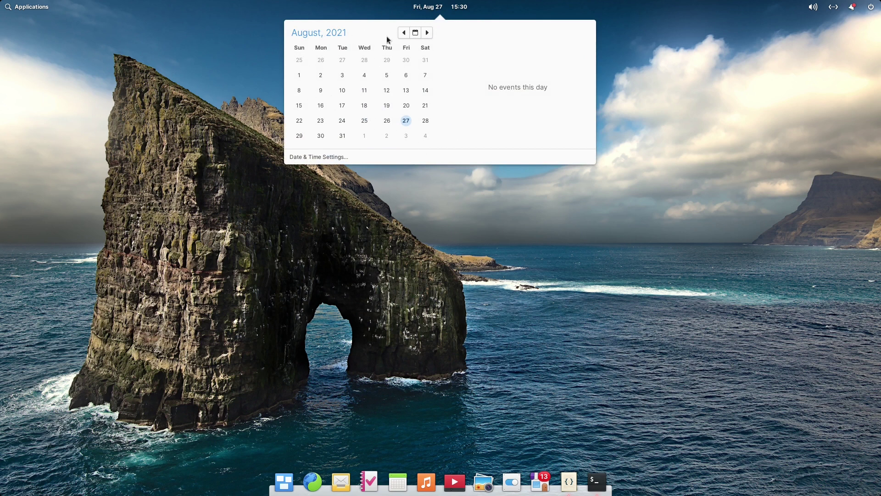
click(426, 32)
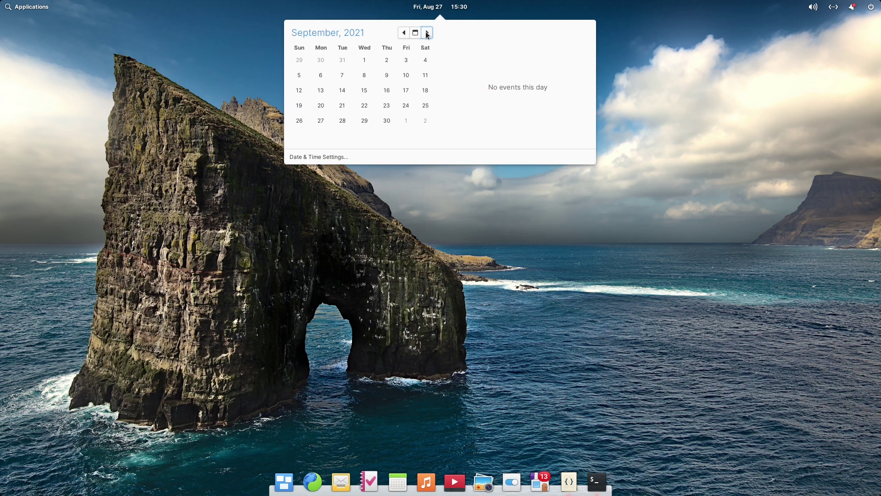
click(426, 33)
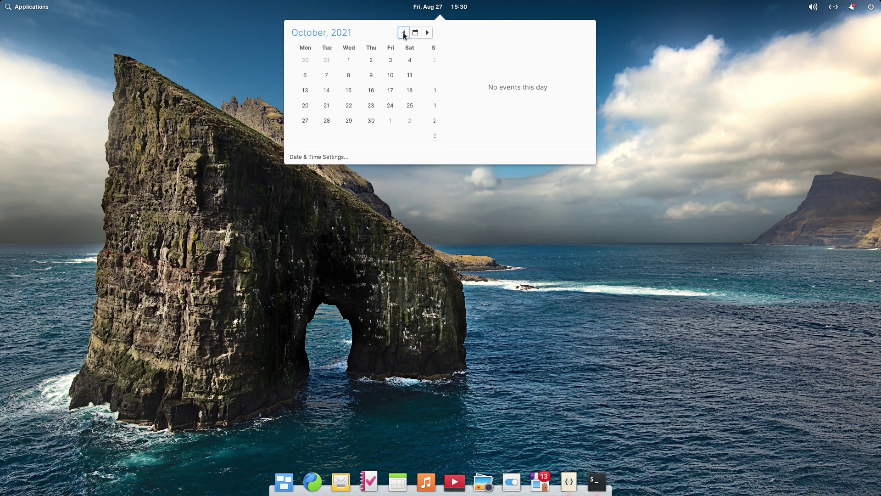
click(404, 33)
click(404, 33)
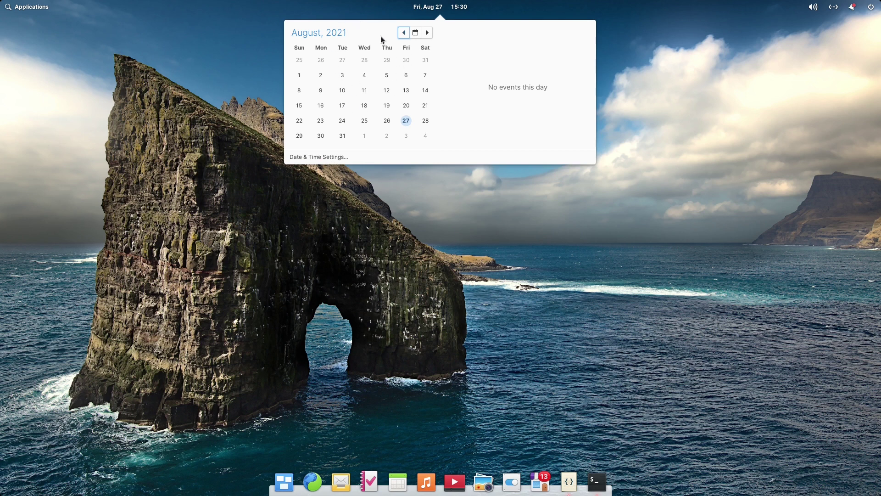
click(333, 157)
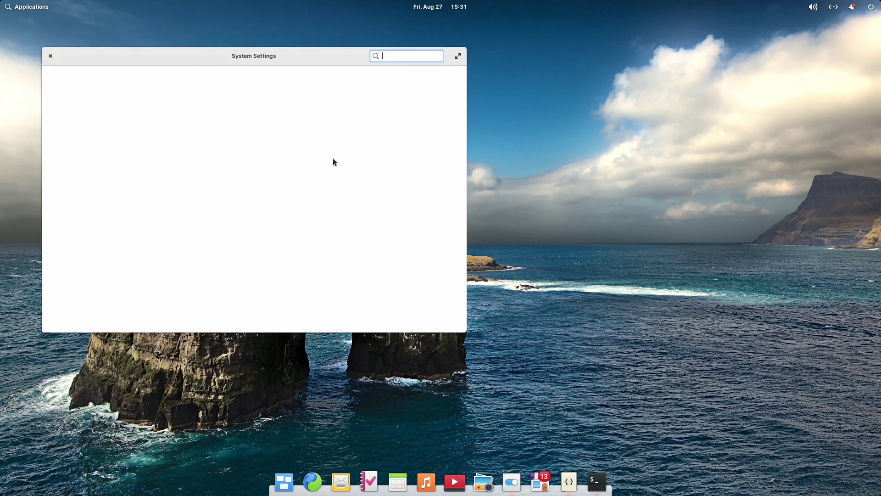
Switch the clock to AM/PM and manually set the time zone to Asia's Jakarta - Java, Sumatra.
drag(289, 55, 484, 64)
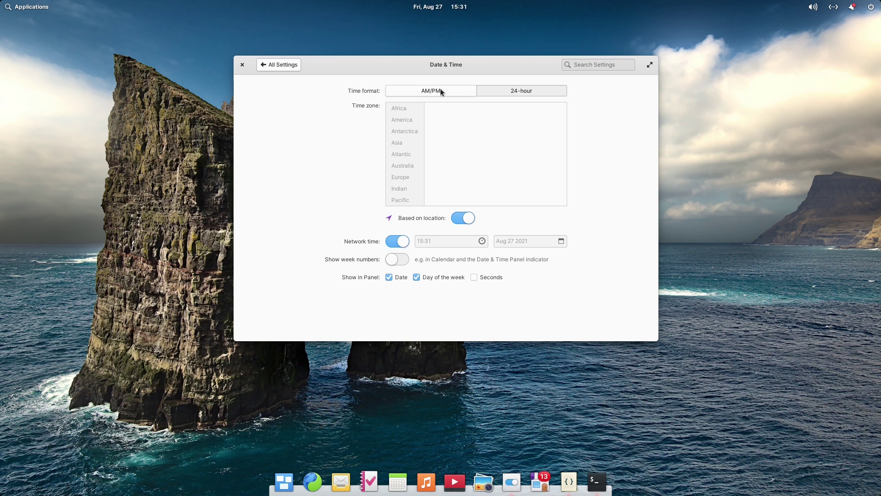
click(449, 90)
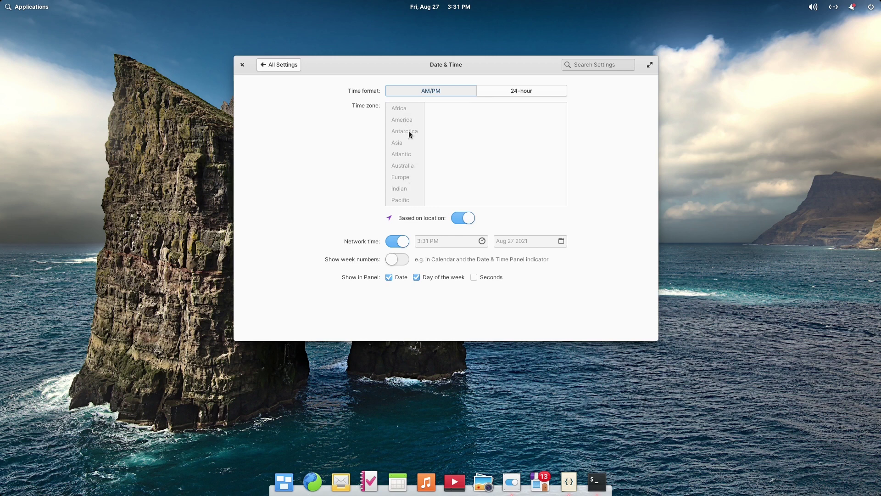
click(462, 218)
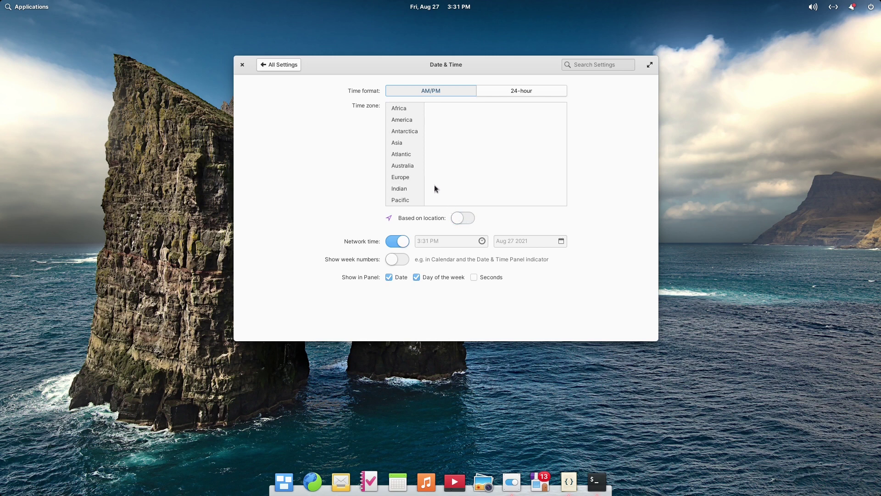
click(409, 144)
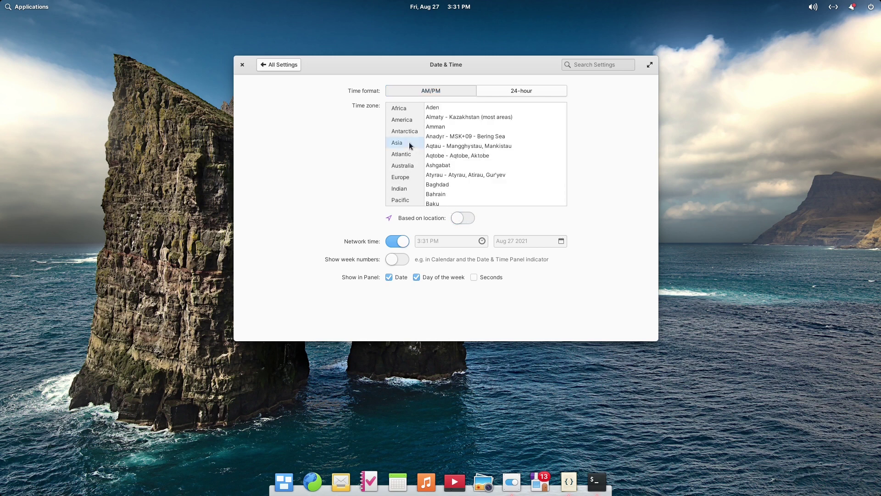
scroll(461, 163, down, 10)
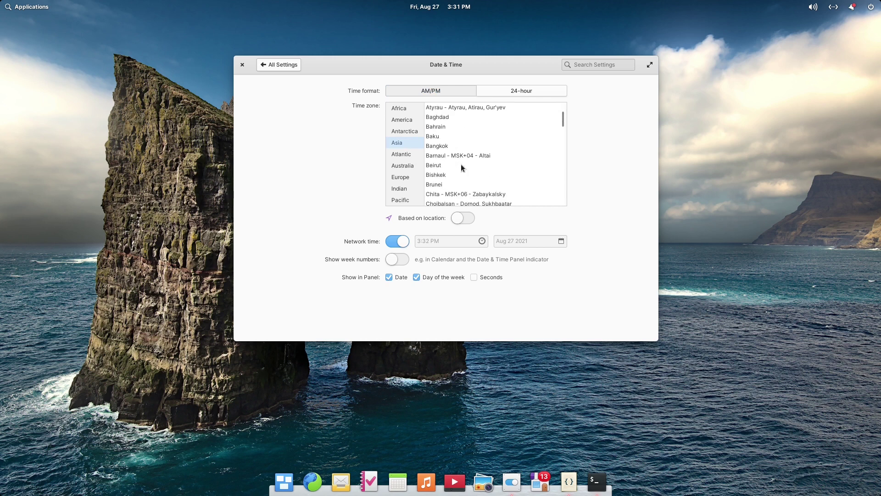
scroll(462, 168, down, 1)
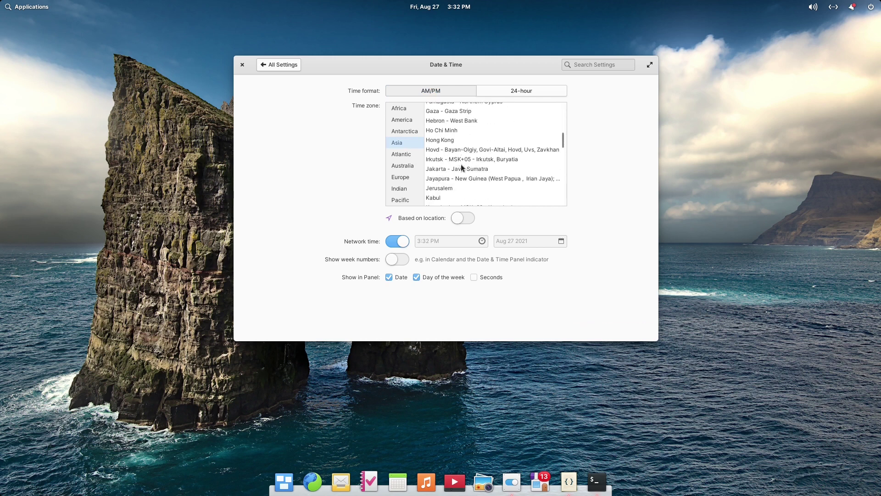
click(463, 169)
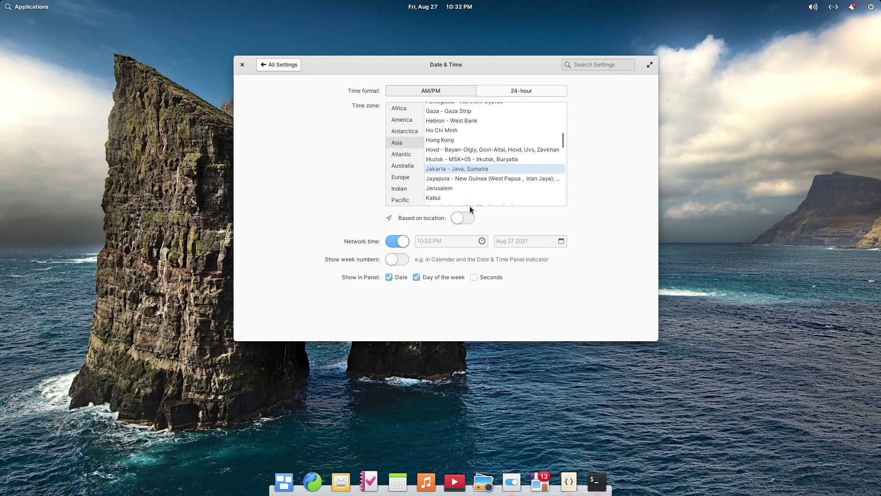
Turn location-based time zone back on and toggle panel clock seconds on then off.
click(462, 219)
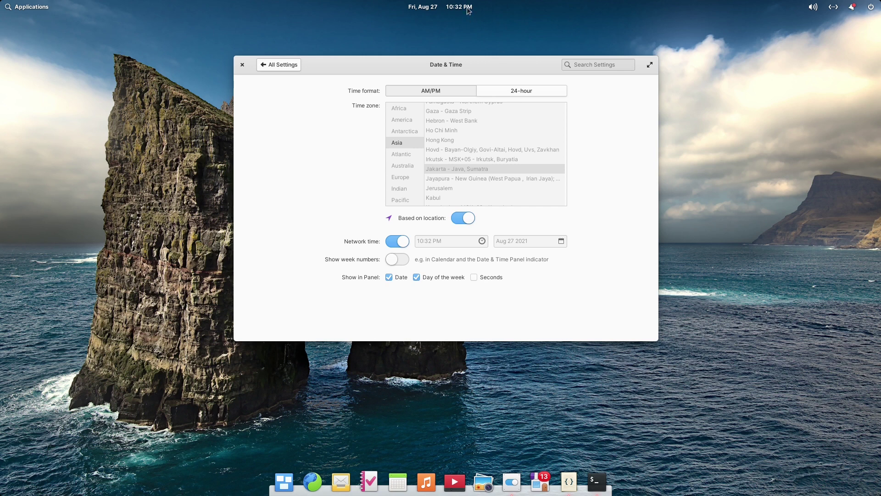
click(475, 278)
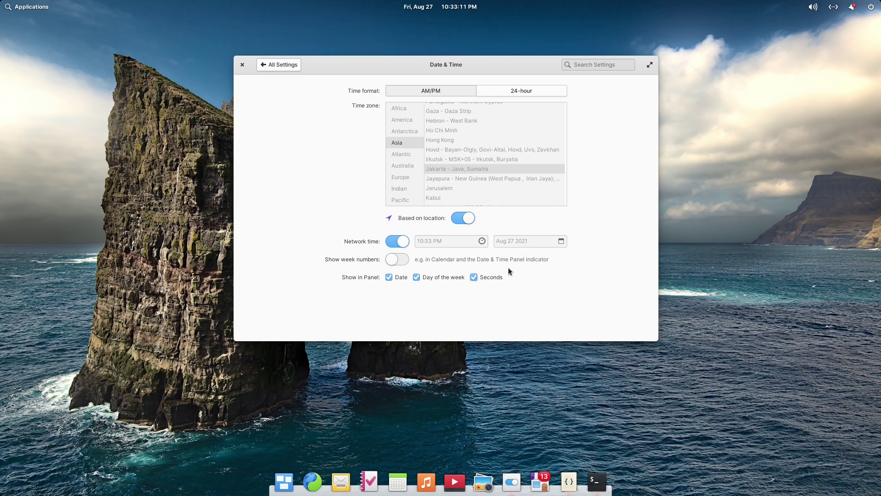
click(474, 278)
Toggle the day of the week and date off and back on, then close System Settings.
click(416, 277)
click(431, 277)
click(388, 277)
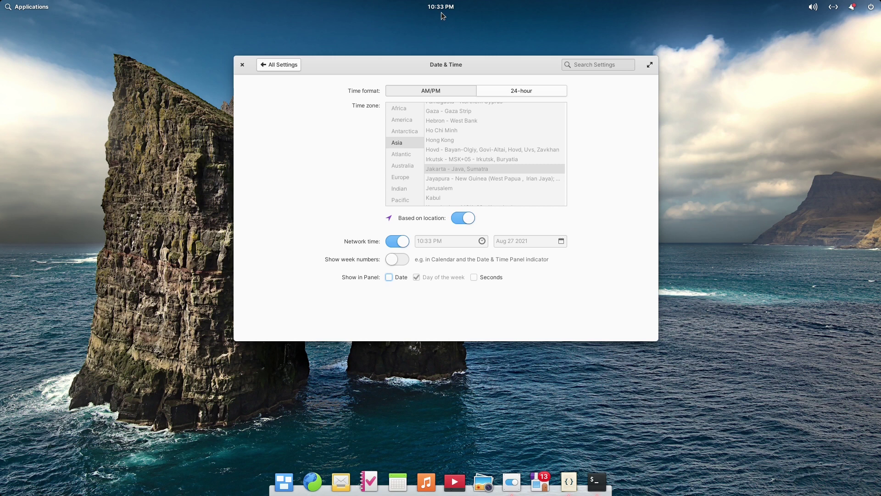
click(401, 277)
click(243, 64)
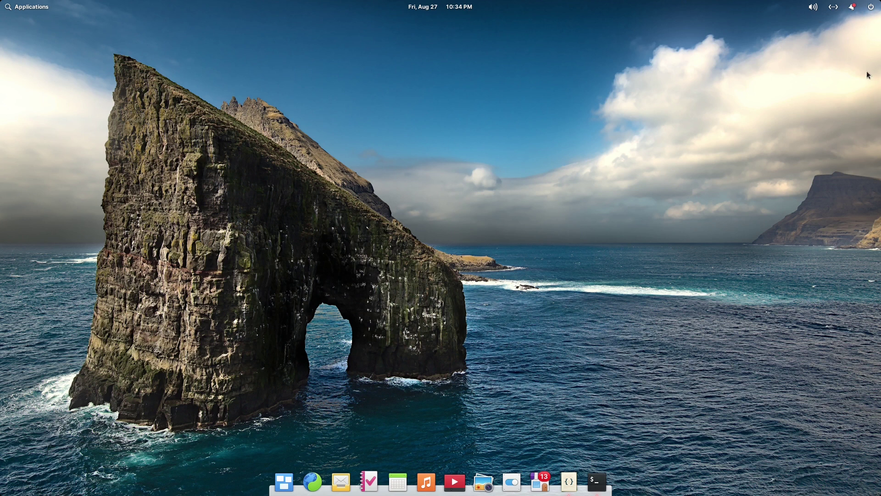
click(813, 7)
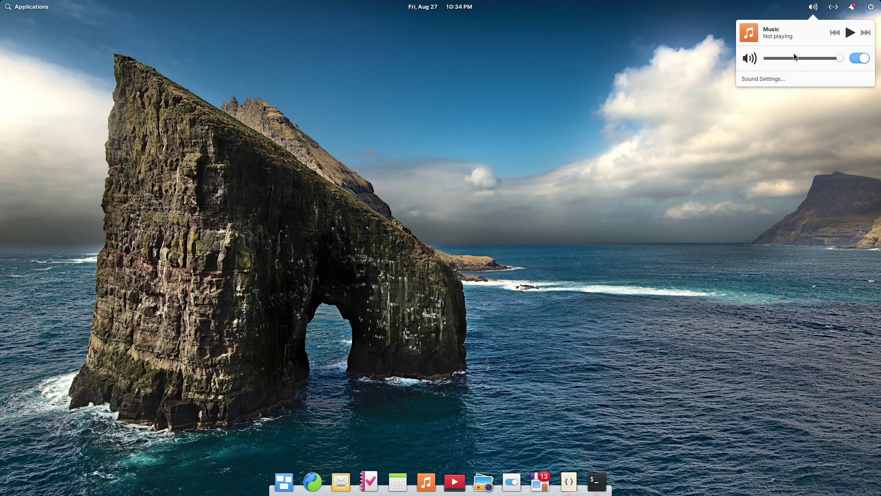
click(760, 80)
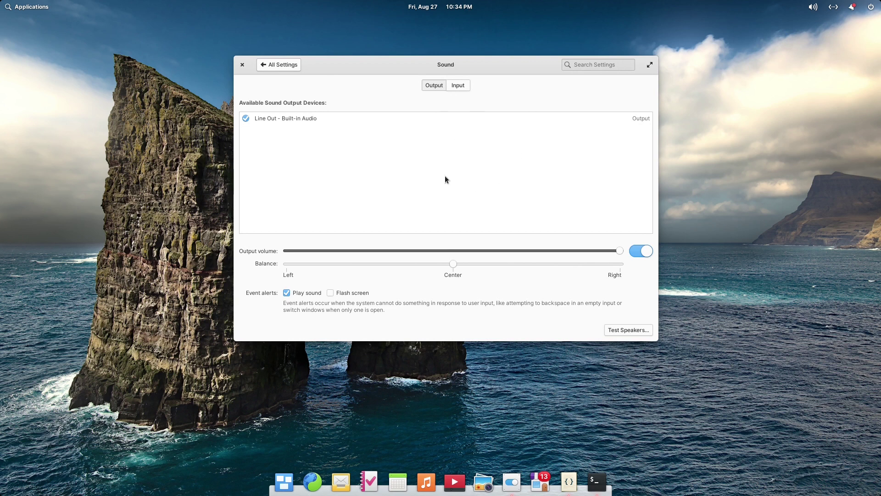
click(242, 65)
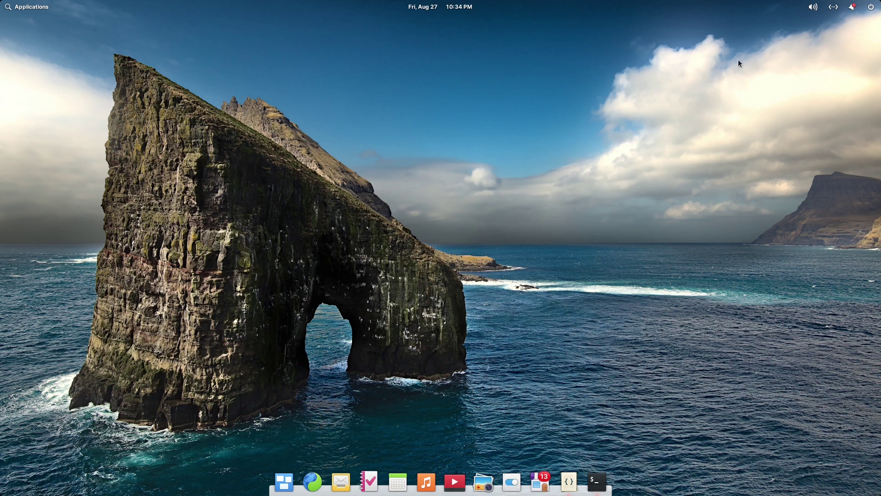
click(833, 7)
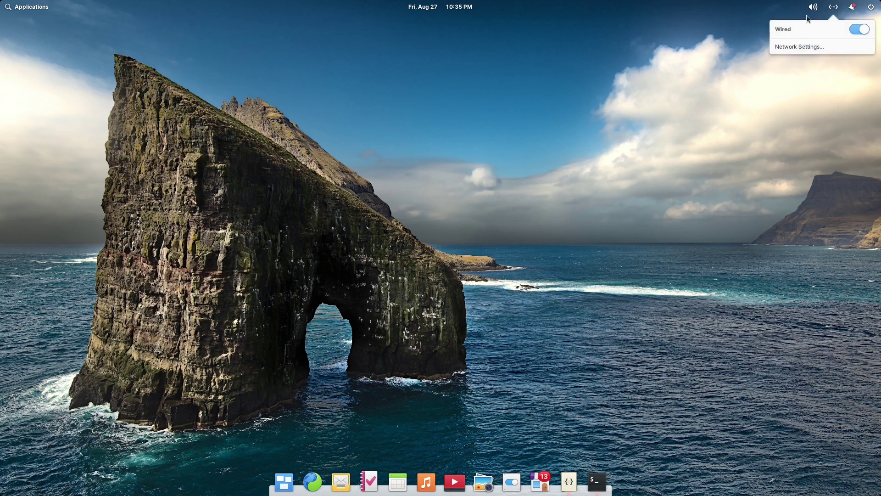
click(812, 8)
mouse_move(833, 7)
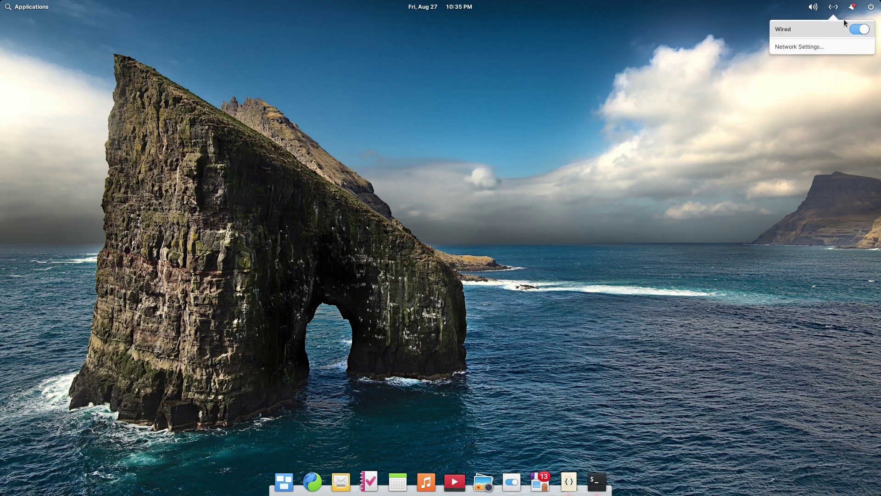
click(815, 48)
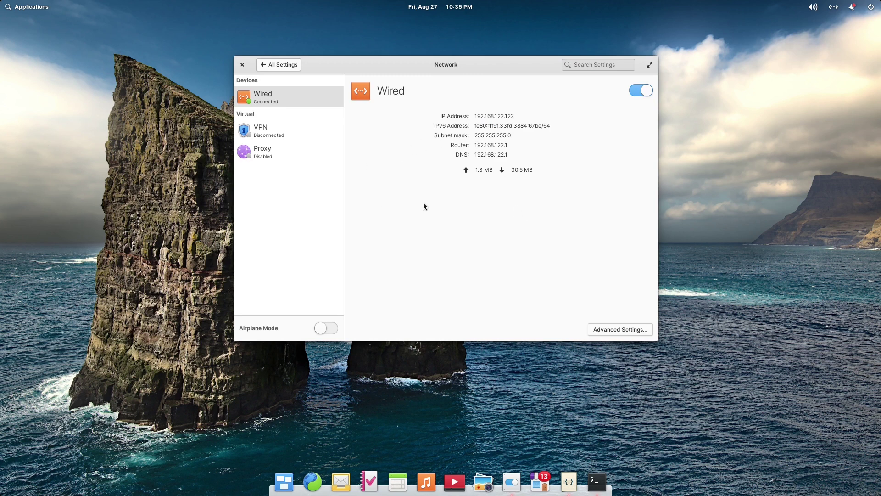
click(243, 66)
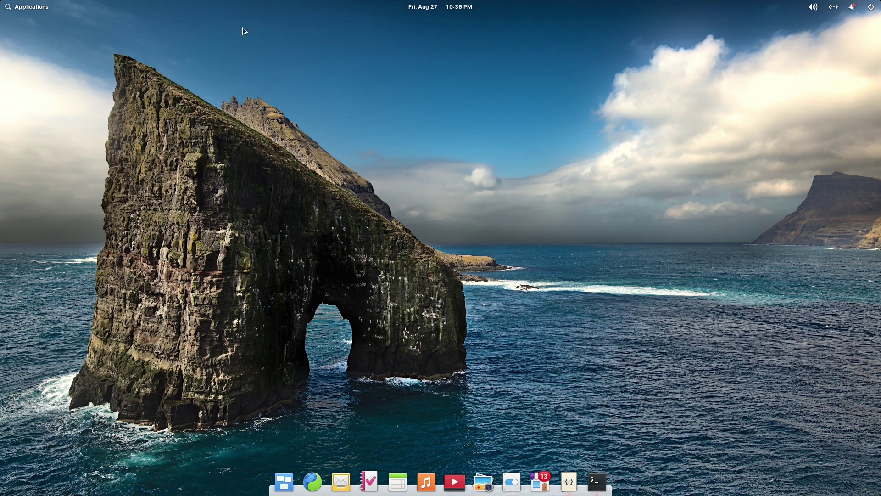
Open a Terminal, maximize it, restore it to a smaller window, and minimize it to the dock.
click(597, 482)
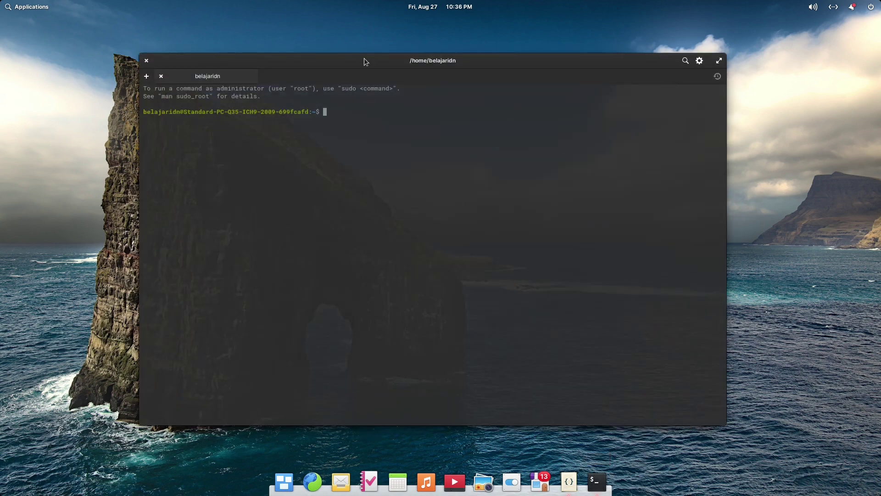
drag(365, 60, 290, 12)
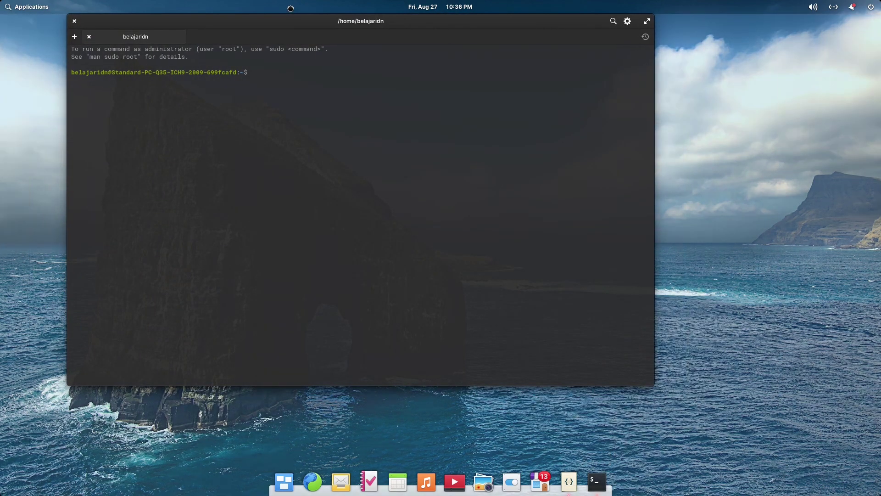
double_click(291, 24)
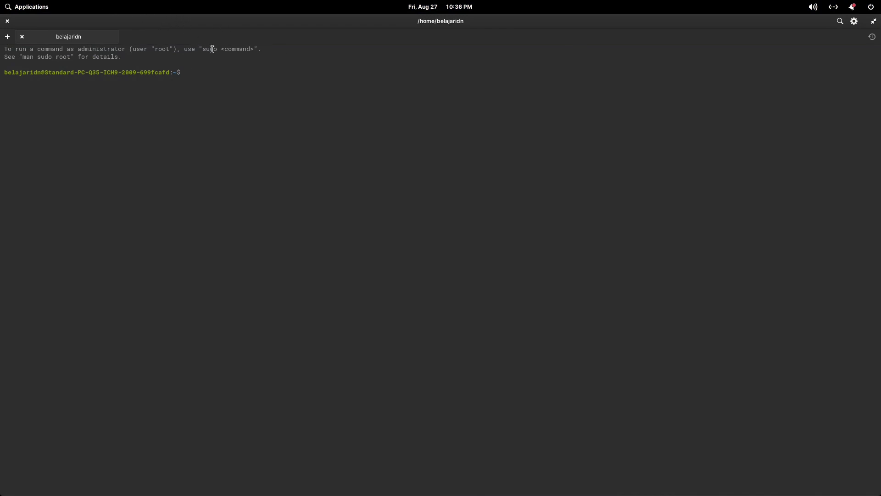
drag(235, 23, 252, 104)
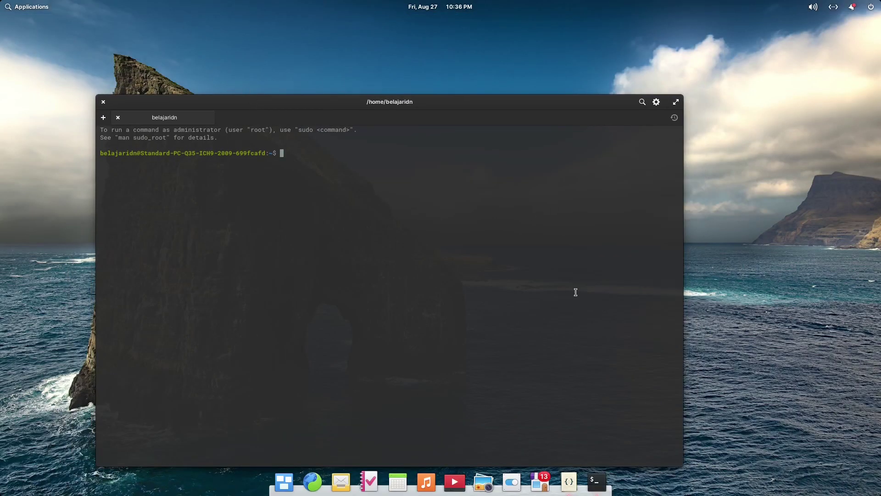
click(597, 482)
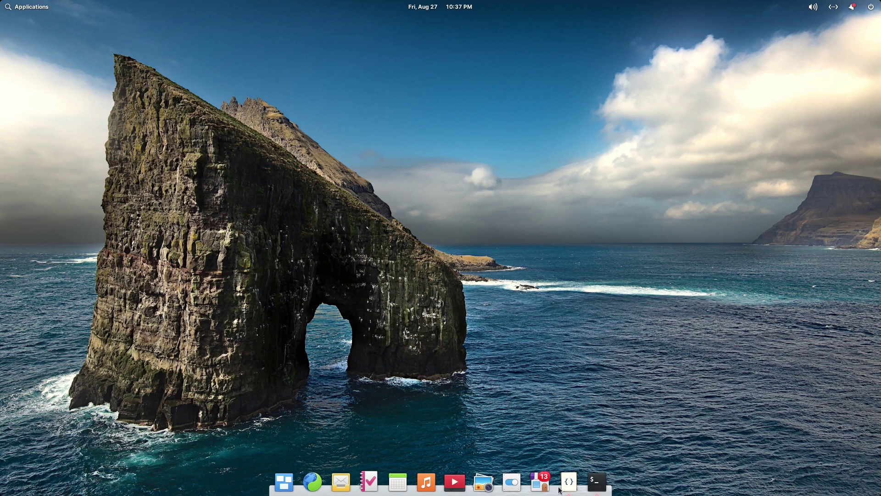
Tick Keep in Dock for both the Terminal and Code dock launchers.
right_click(601, 487)
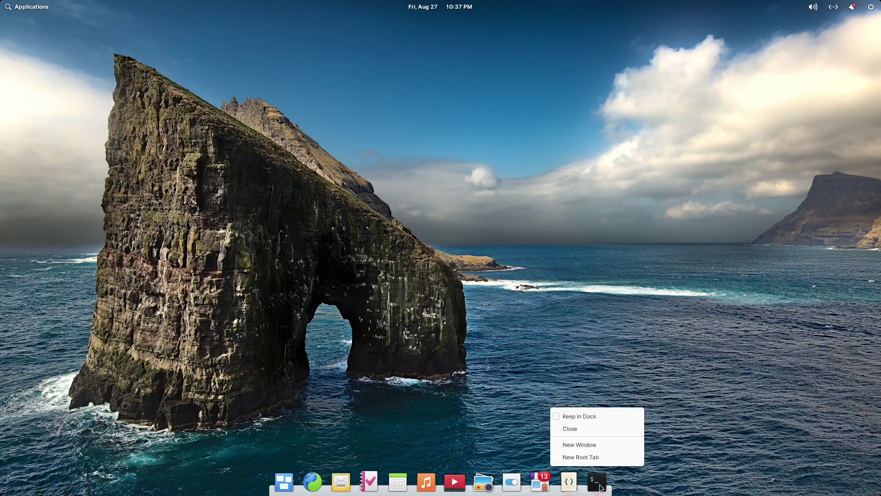
click(588, 414)
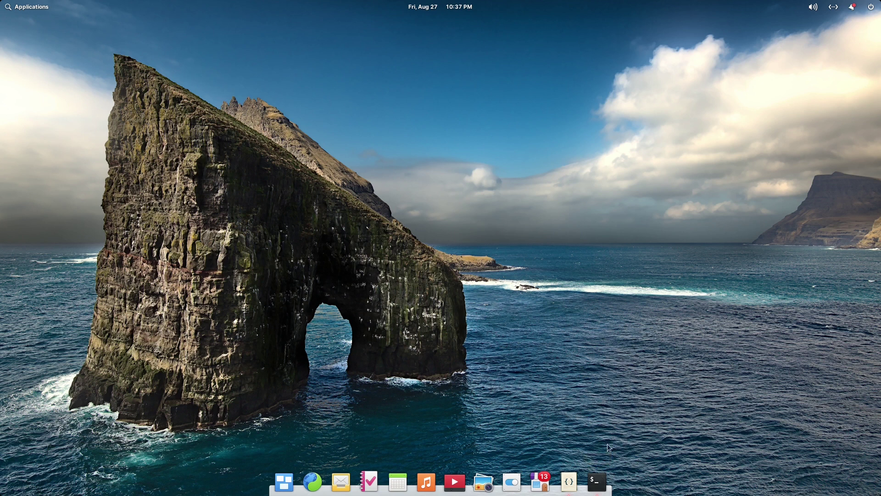
right_click(568, 481)
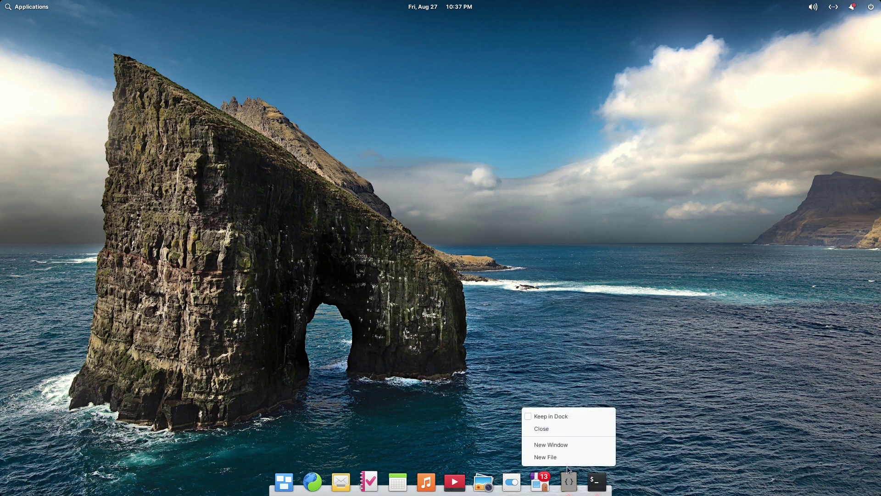
click(556, 415)
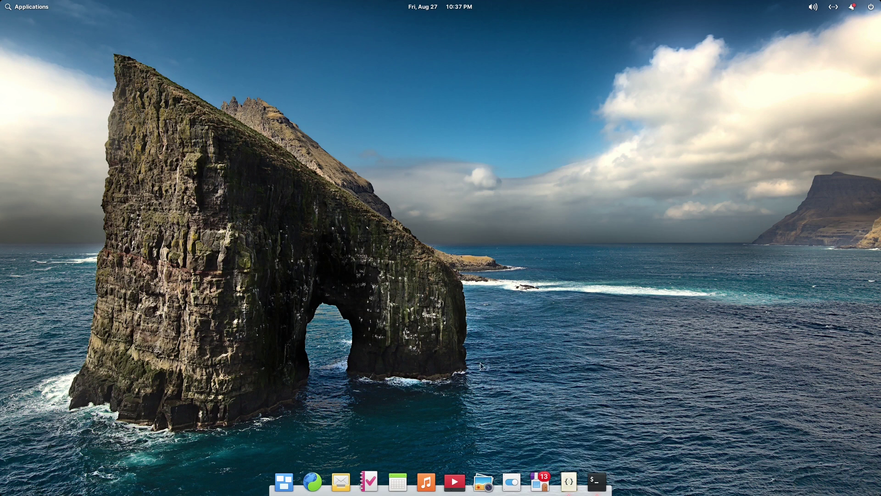
Search the applications for 'file' and launch the Files app.
key(super)
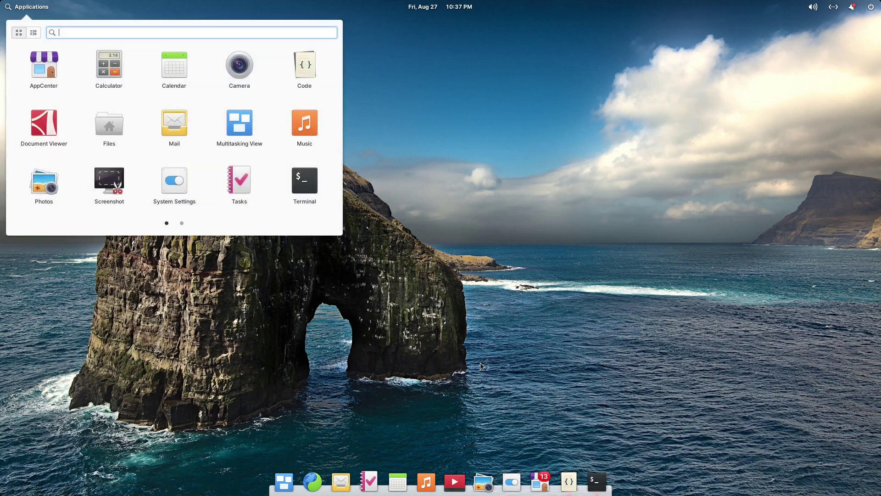
text(file)
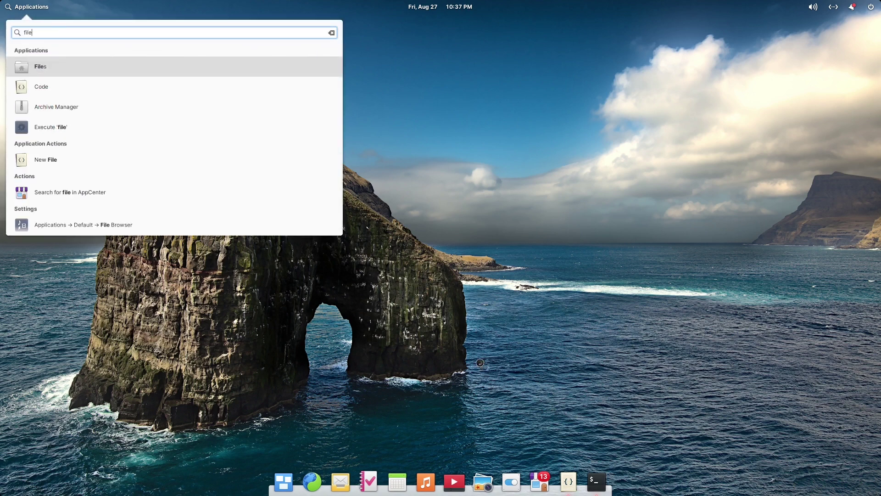
key(Return)
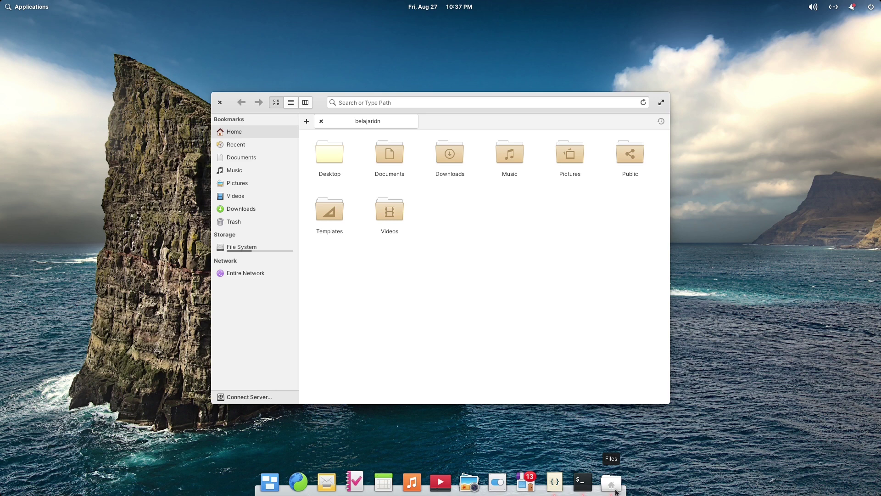
Keep Files in the dock, then close the Files window.
right_click(615, 492)
click(586, 416)
click(218, 106)
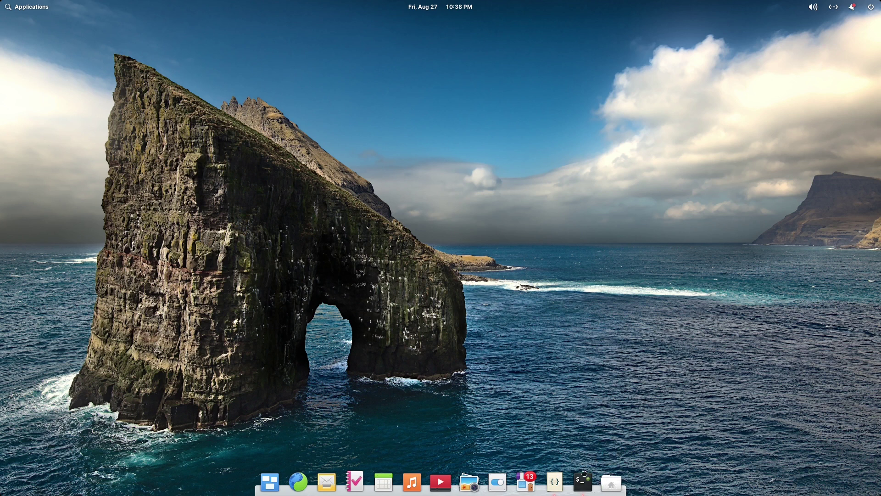
Reorder the dock so Files, Terminal and Code sit together after Web.
drag(611, 482, 323, 481)
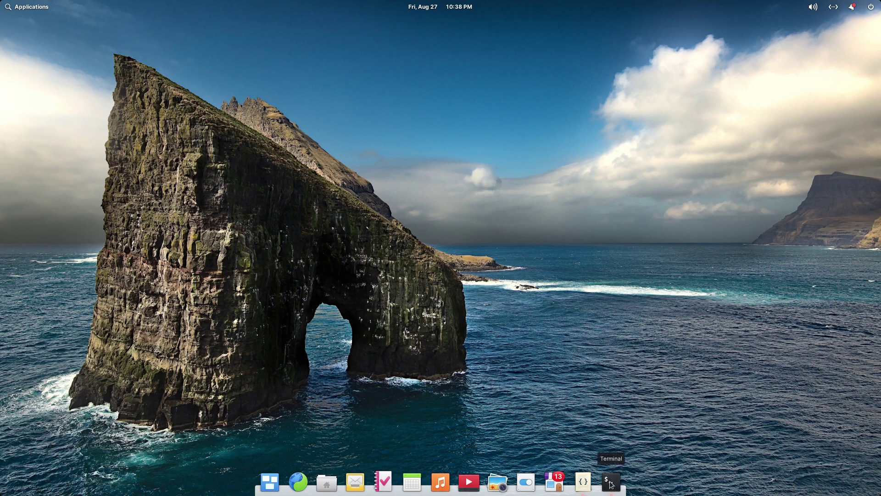
drag(612, 483, 428, 472)
drag(399, 474, 355, 479)
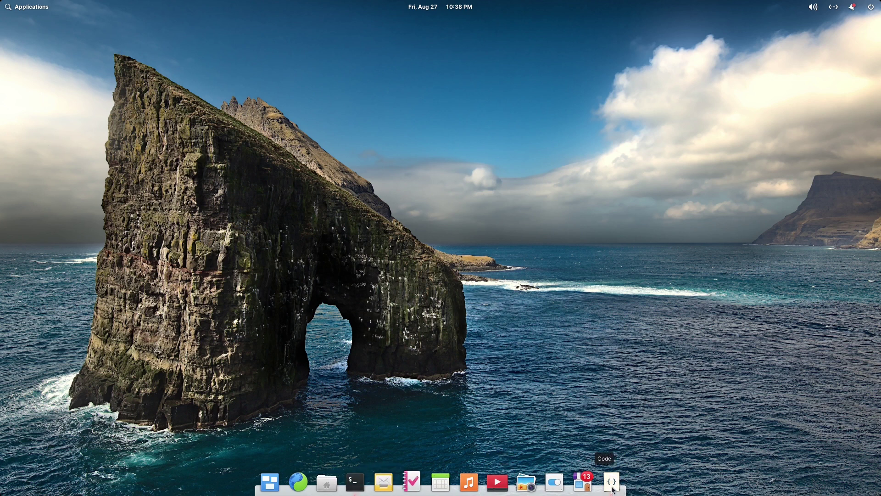
drag(612, 490, 384, 482)
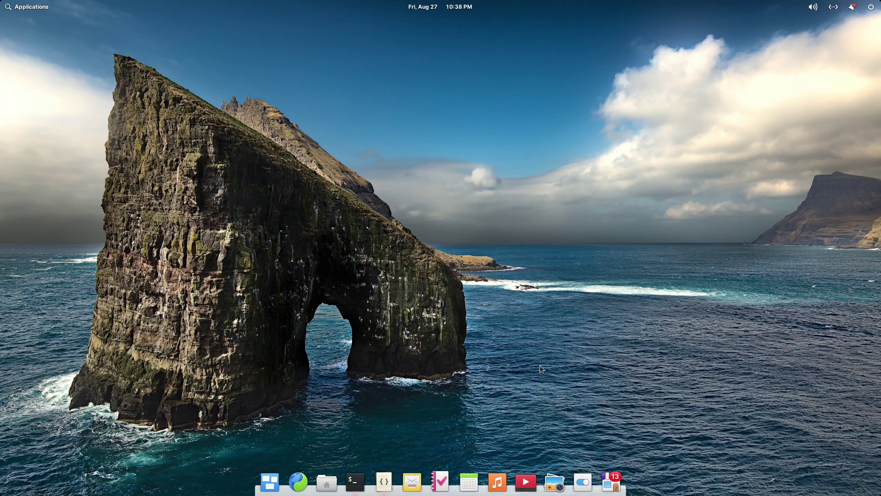
Unpin Mail and drag Videos, Photos, Music and Tasks off the dock.
right_click(414, 481)
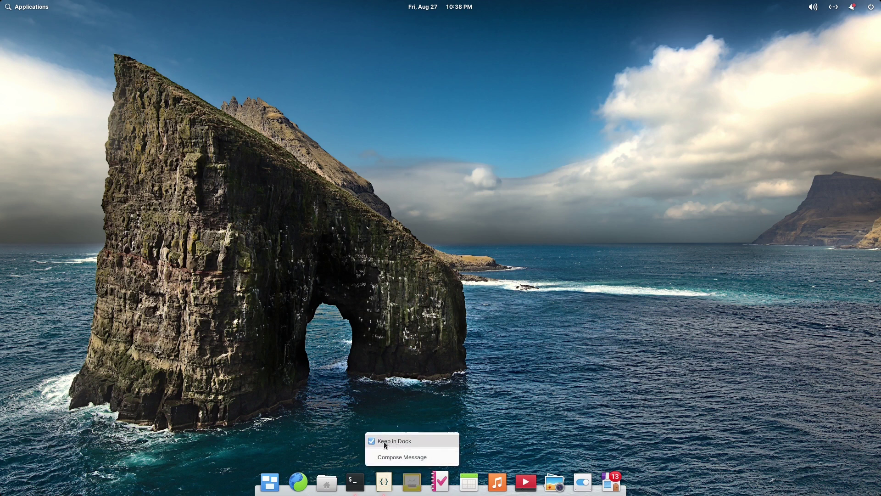
click(395, 440)
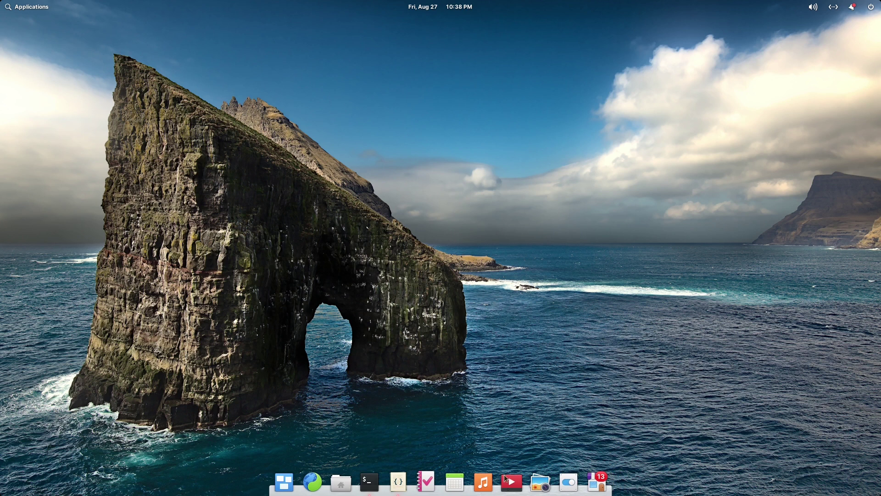
drag(513, 482, 474, 352)
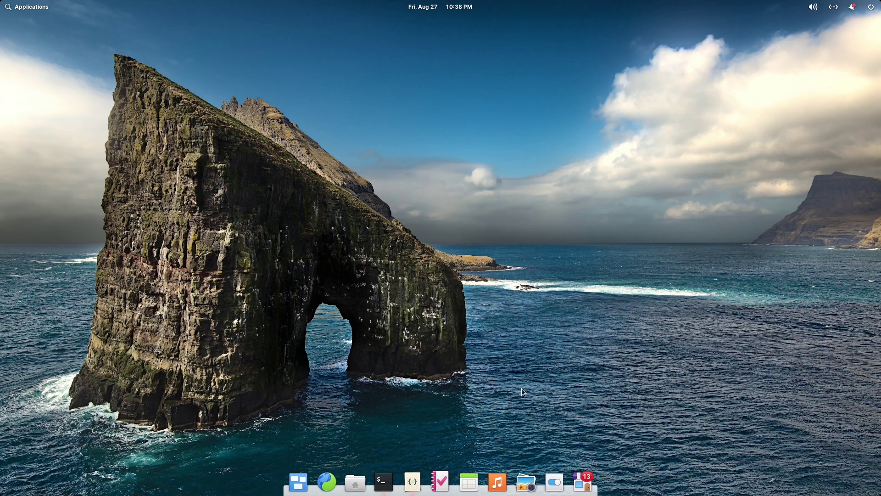
drag(525, 489, 513, 381)
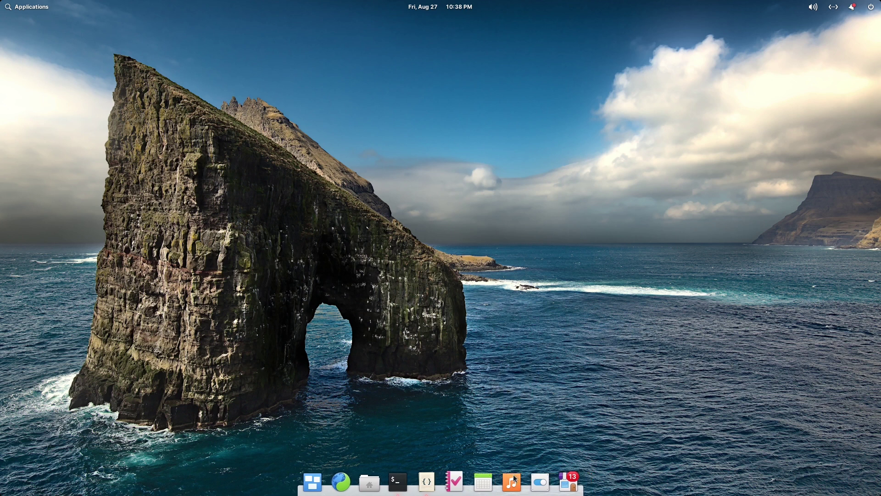
drag(512, 482, 511, 366)
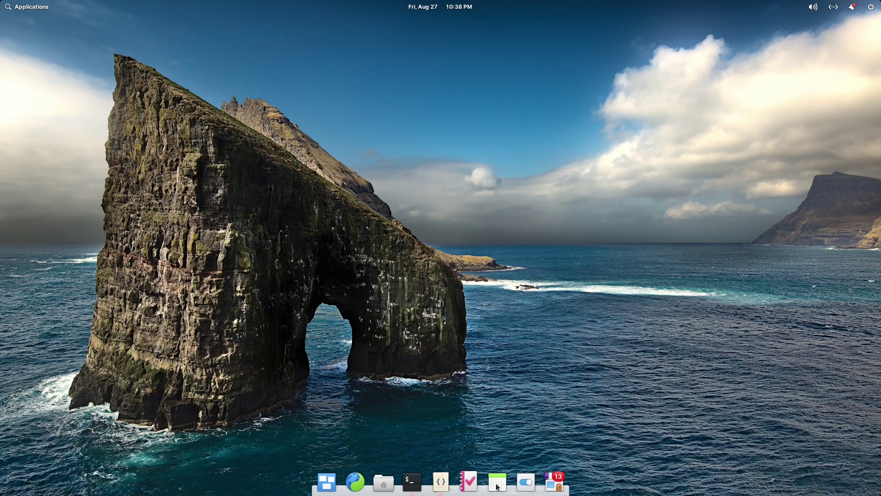
drag(468, 482, 489, 389)
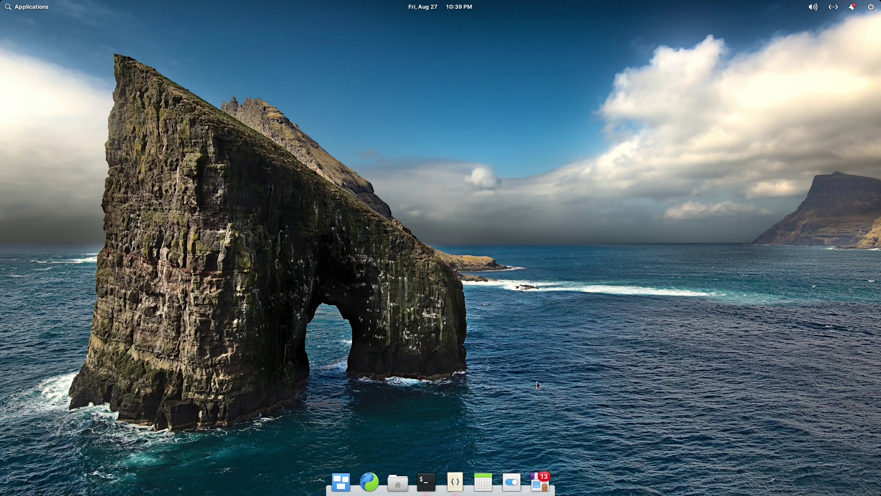
Launch AppCenter from the dock and maximize its window.
click(542, 487)
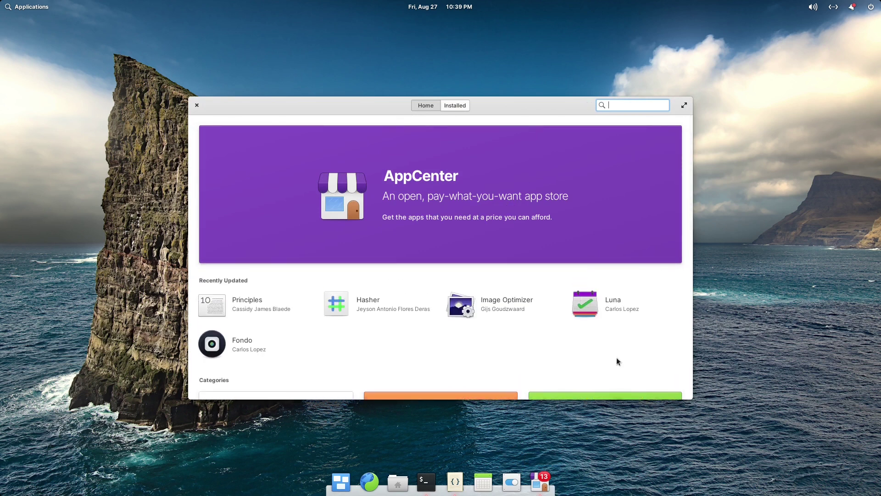
drag(510, 105, 466, 77)
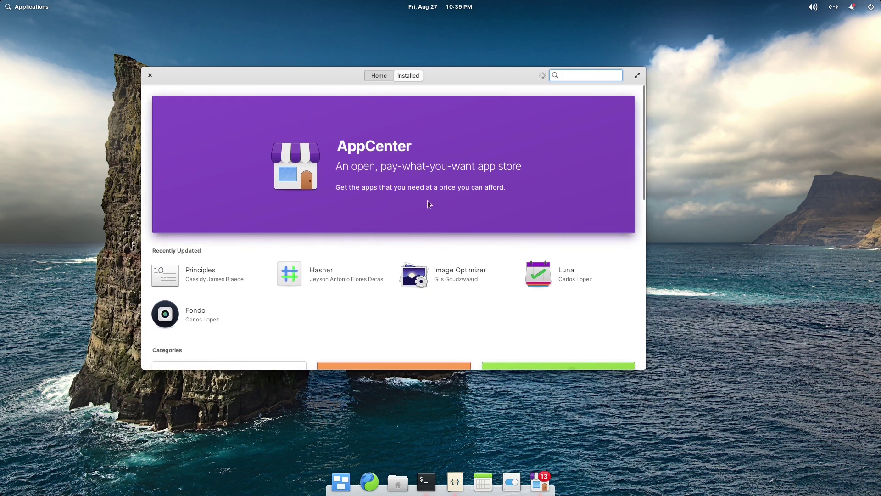
click(637, 75)
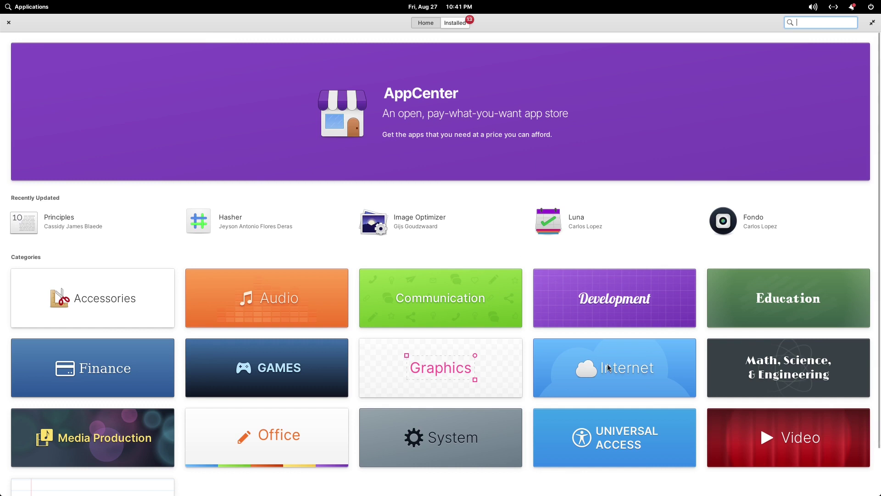
Browse the Internet, Audio and Video categories, returning Home after each.
click(621, 373)
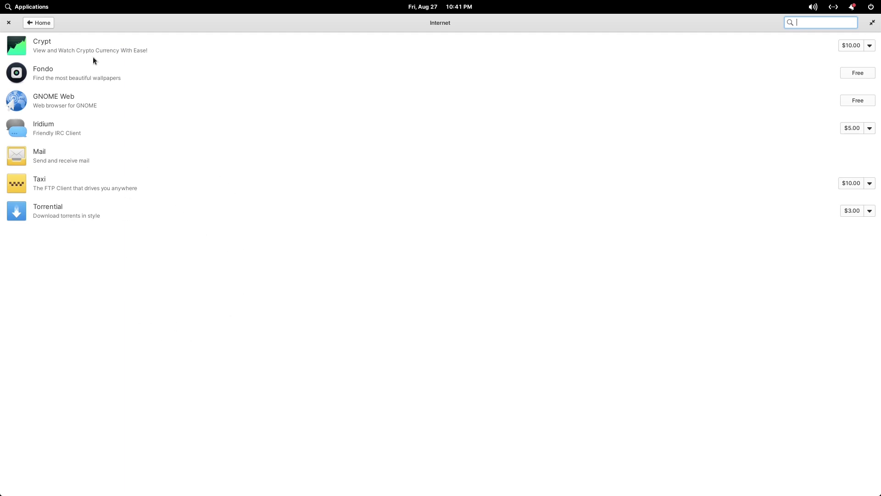
click(44, 24)
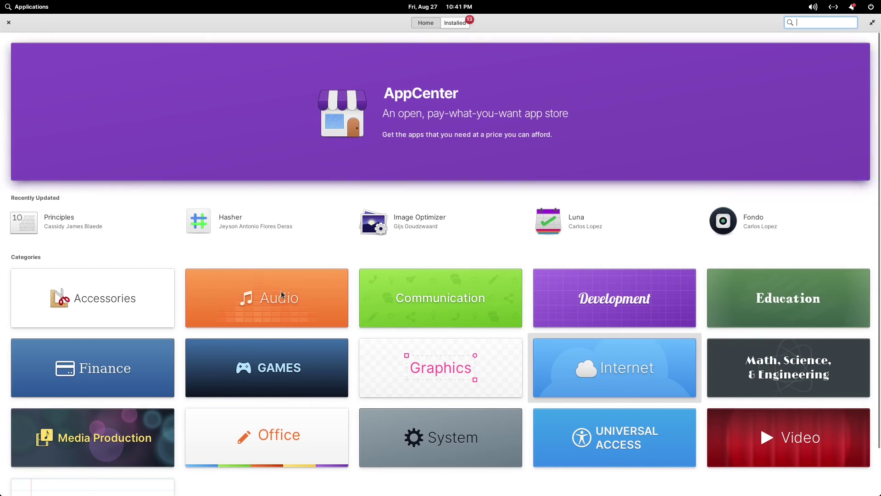
click(292, 302)
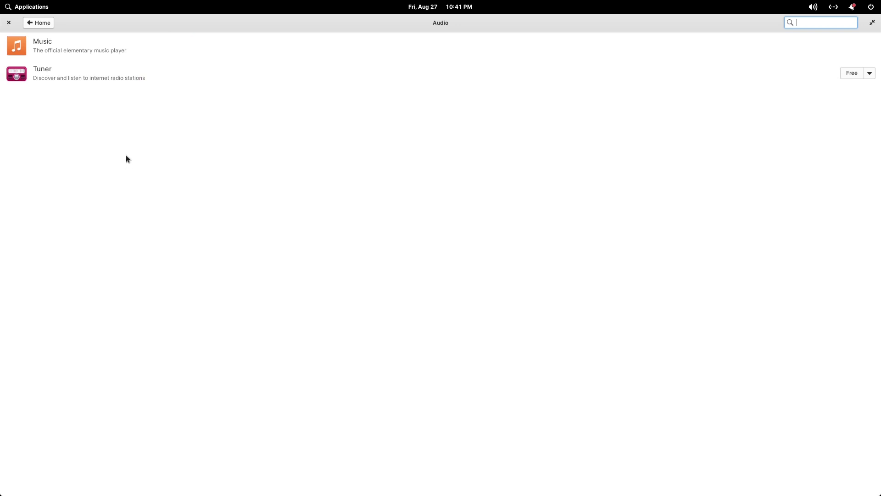
click(42, 23)
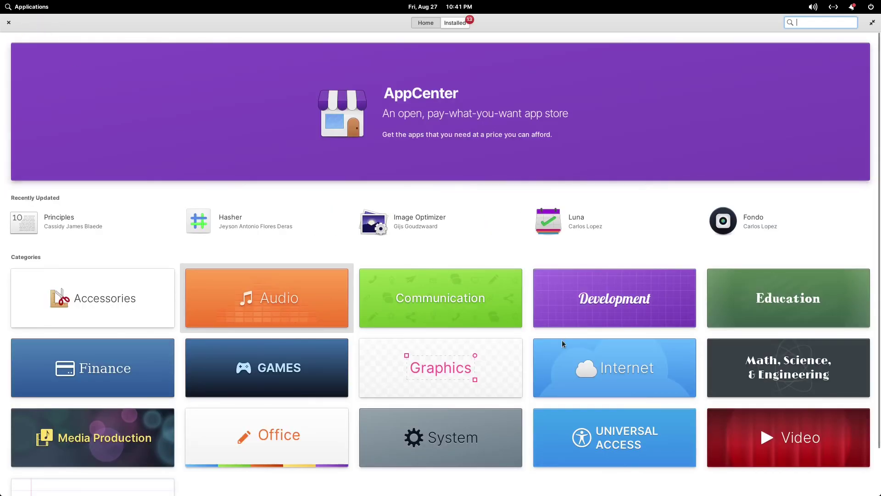
click(768, 439)
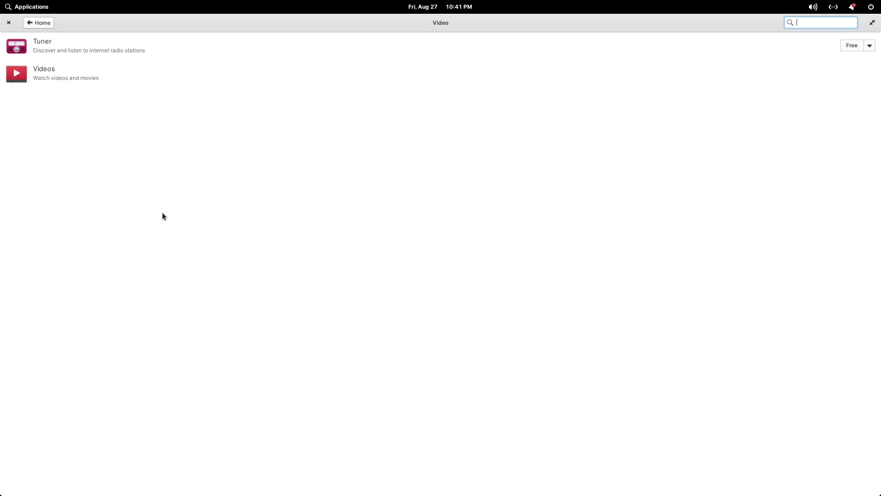
click(45, 23)
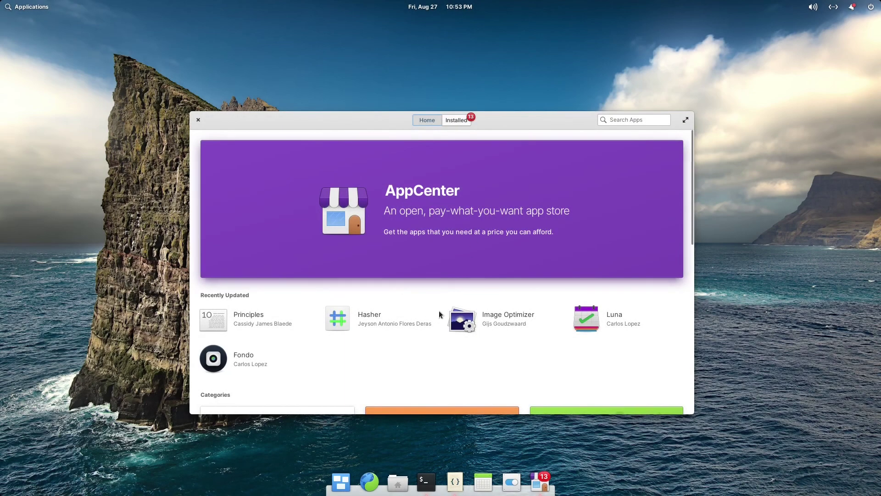
Switch to AppCenter's Installed view listing the available updates.
scroll(444, 365, down, 5)
scroll(444, 364, up, 5)
click(459, 122)
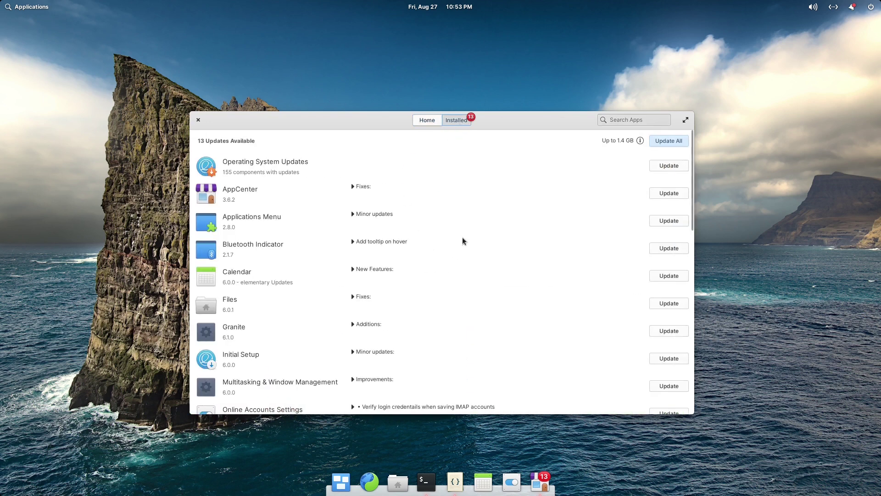
Install all 13 updates with Update All, then close AppCenter.
scroll(462, 236, down, 10)
scroll(461, 236, down, 5)
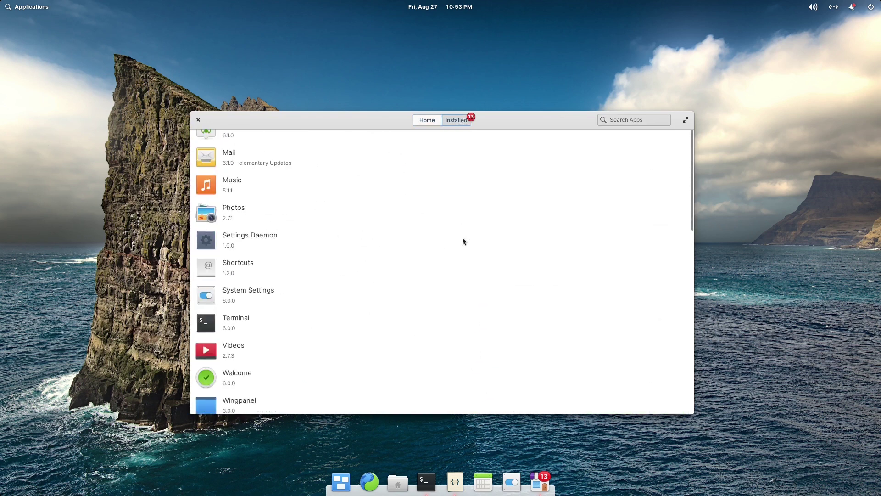
scroll(461, 237, up, 15)
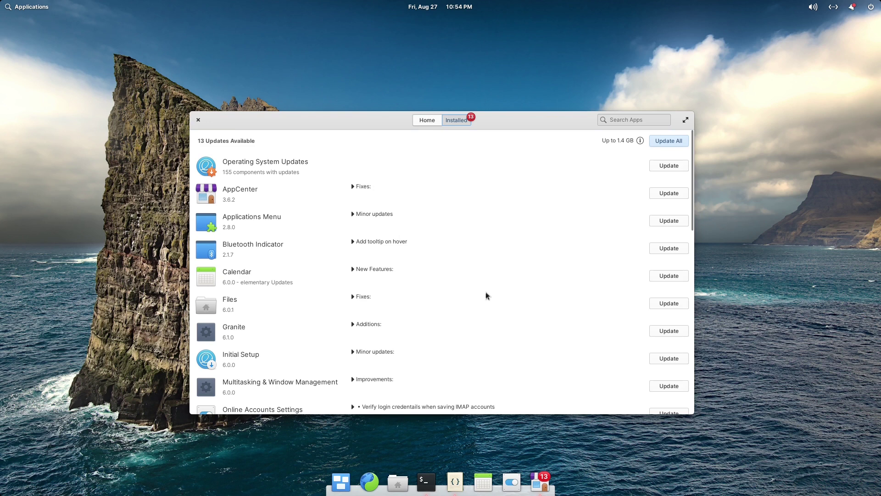
click(671, 142)
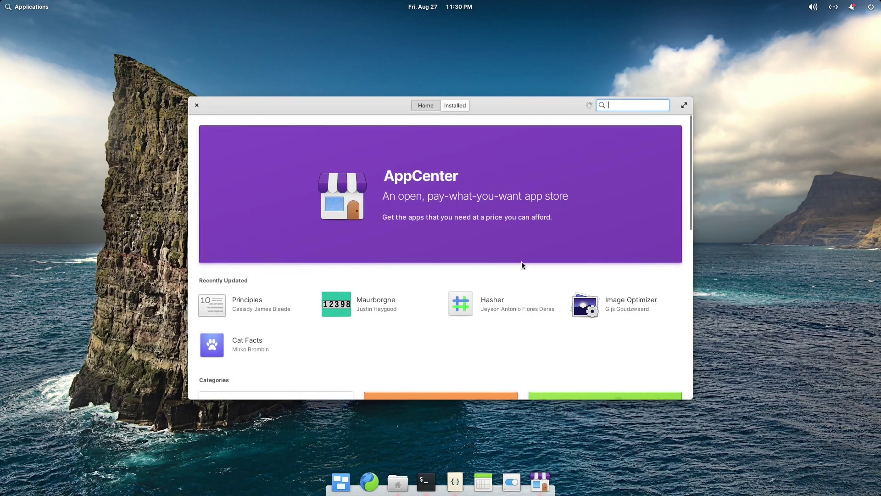
click(196, 105)
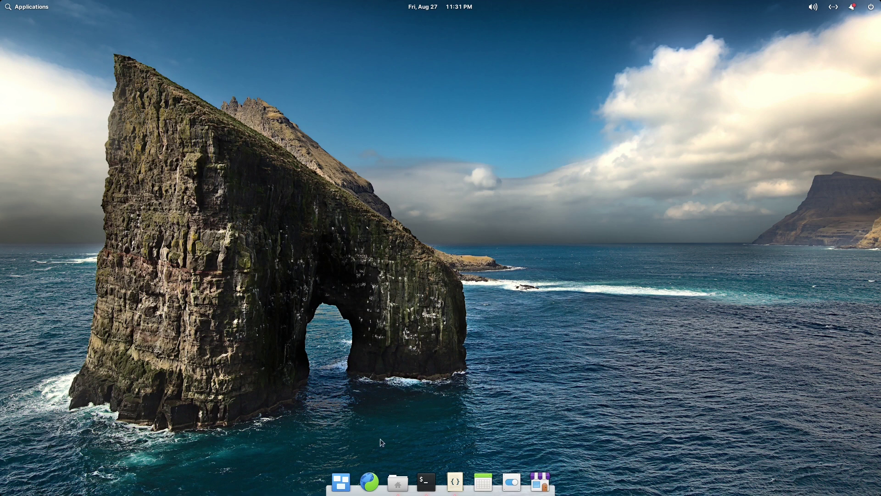
Launch Web and go to the Flathub website.
click(368, 482)
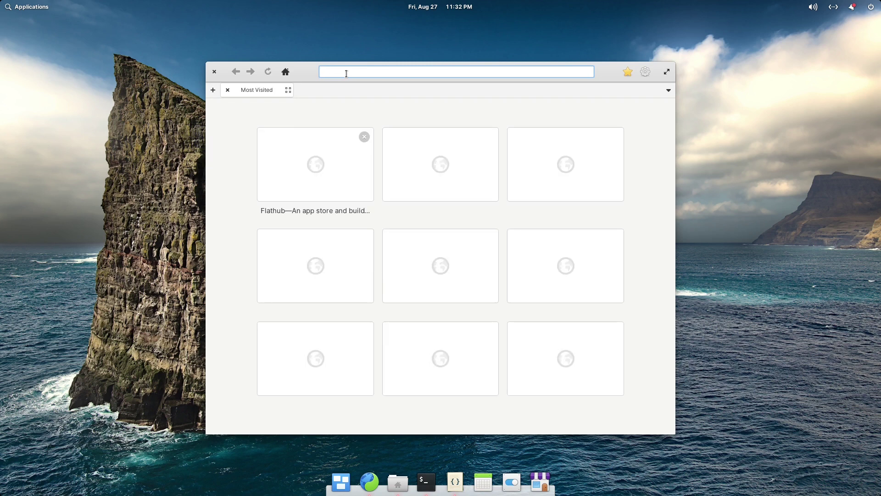
text(flathub.org)
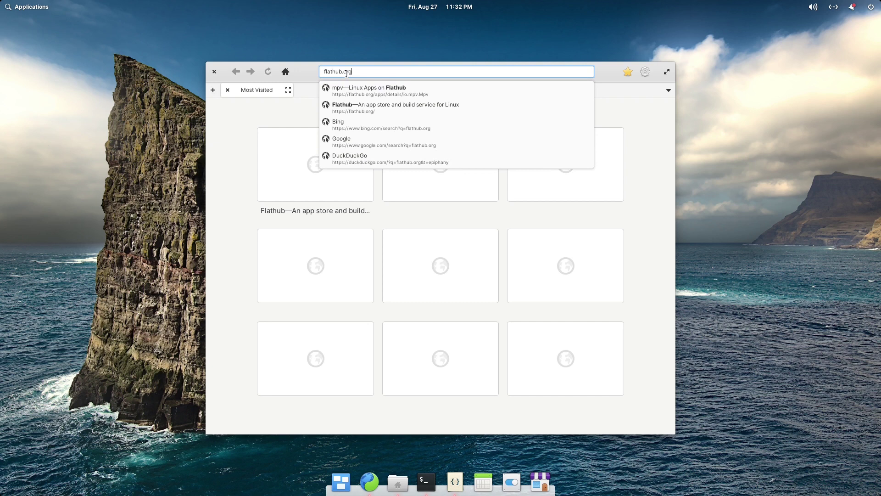
key(Return)
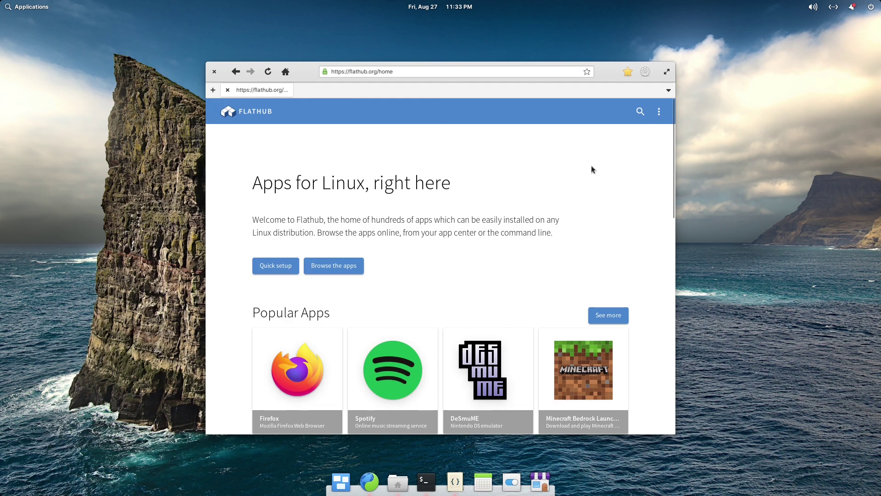
Search Flathub for mpv.
click(640, 112)
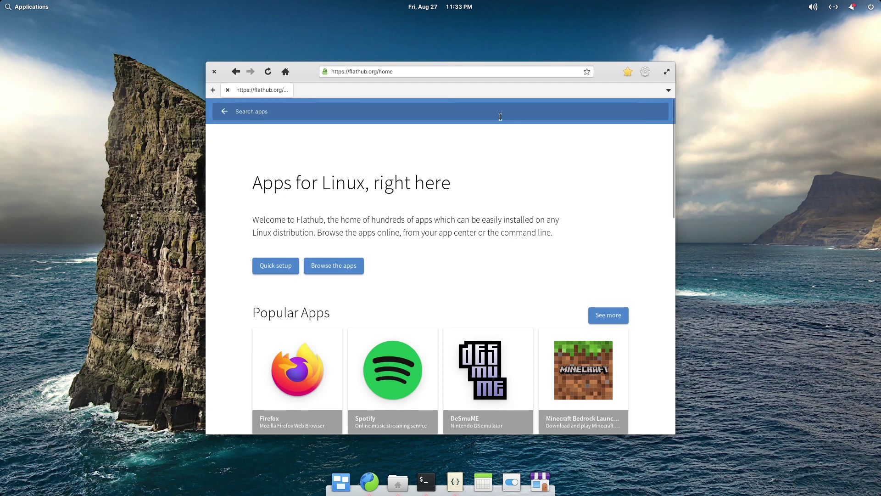
text(mpv)
key(Return)
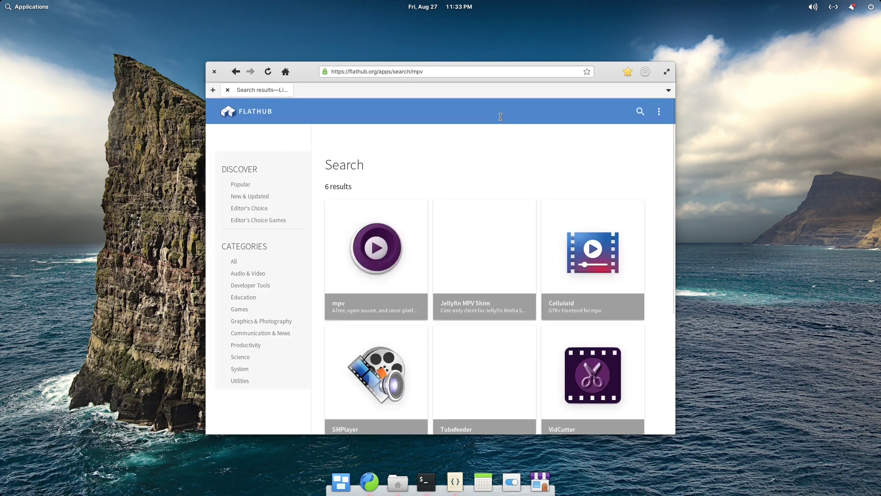
Download mpv's flatpakref from its Flathub page and open it.
click(374, 254)
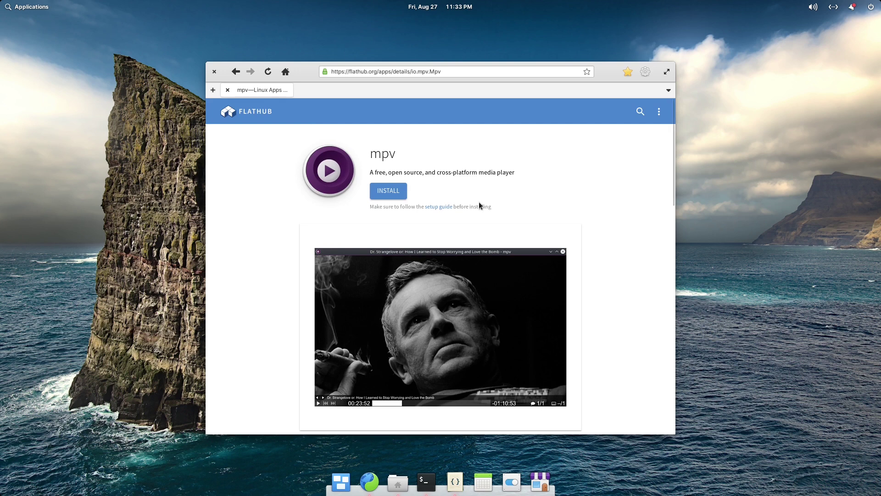
click(391, 197)
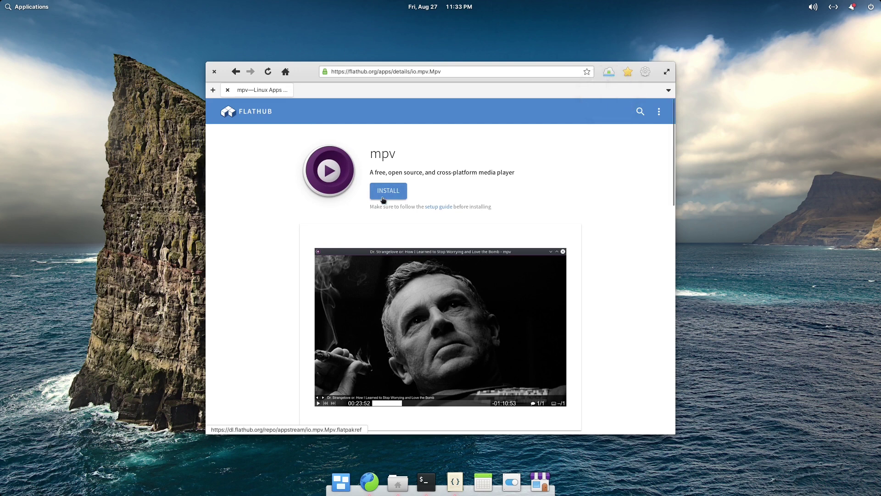
click(609, 73)
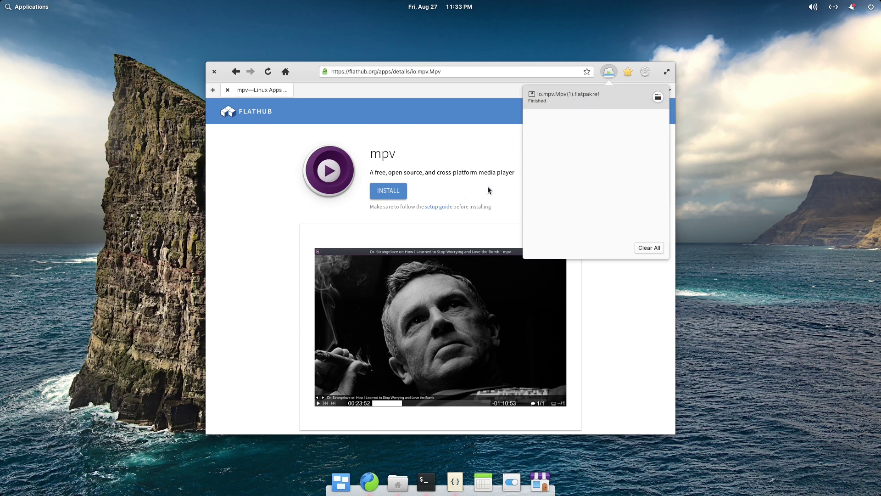
click(590, 98)
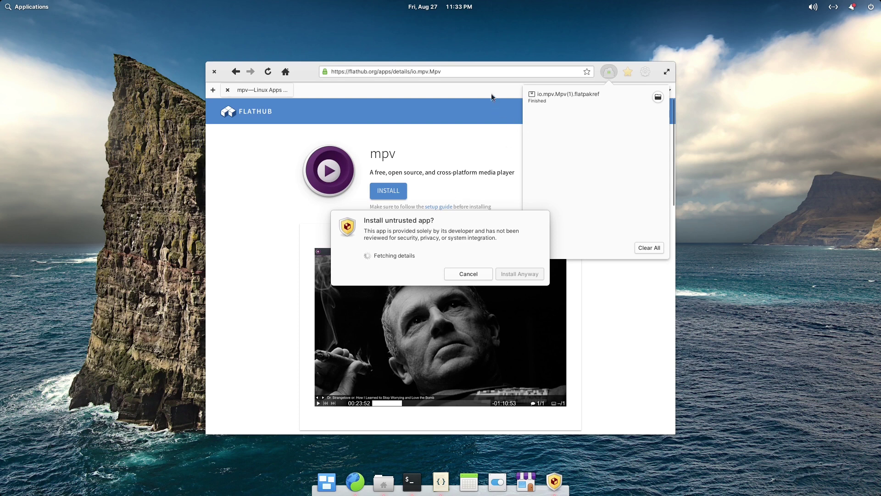
Close the browser, install mpv past the untrusted-app warning, and check Applications for it.
click(464, 93)
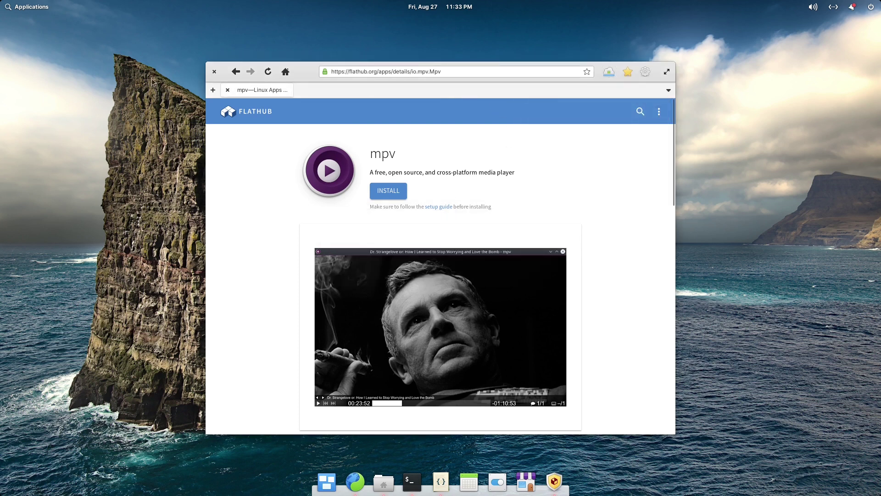
click(214, 71)
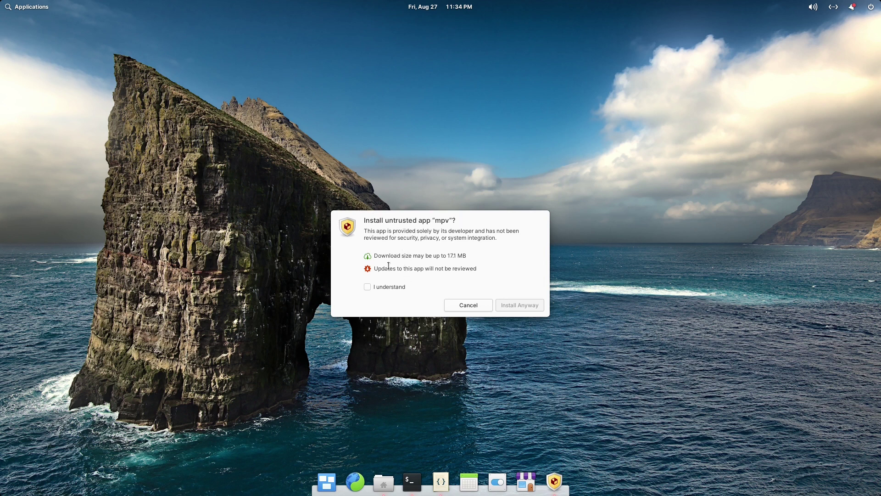
click(367, 287)
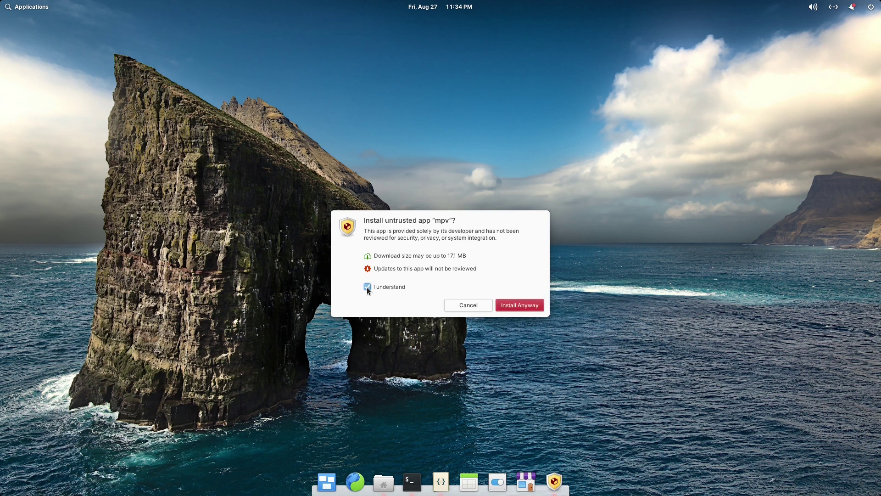
click(527, 303)
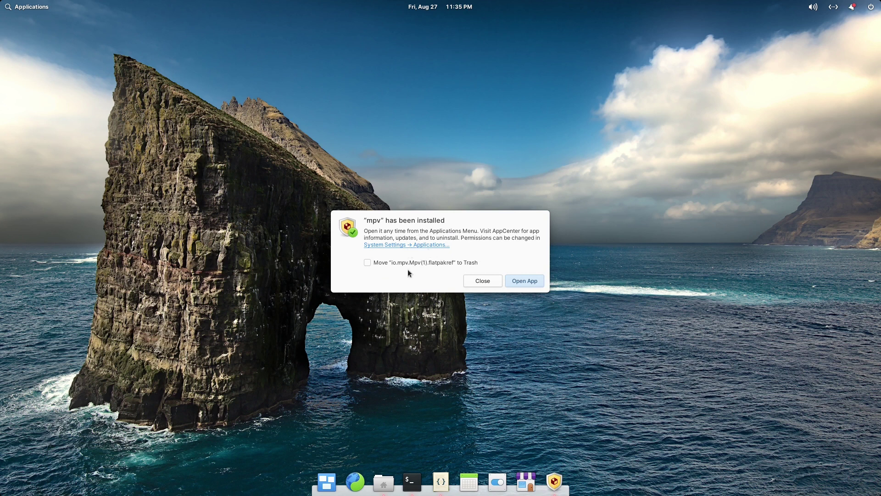
click(483, 281)
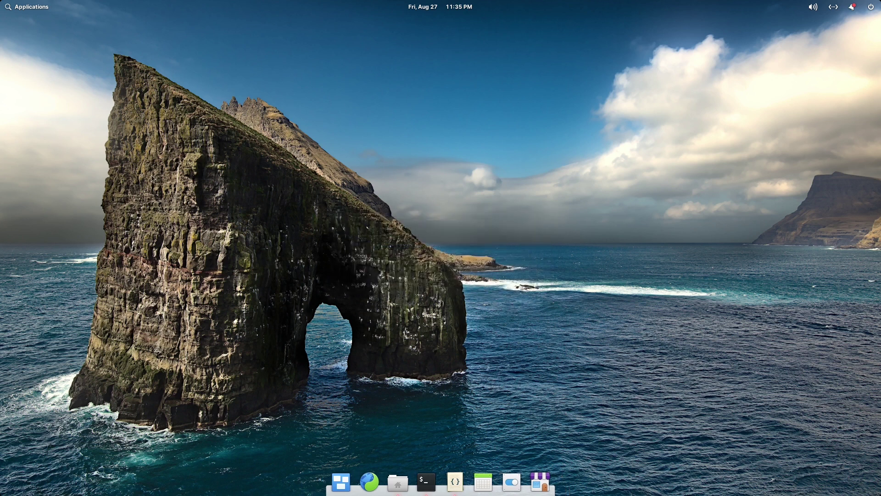
click(42, 9)
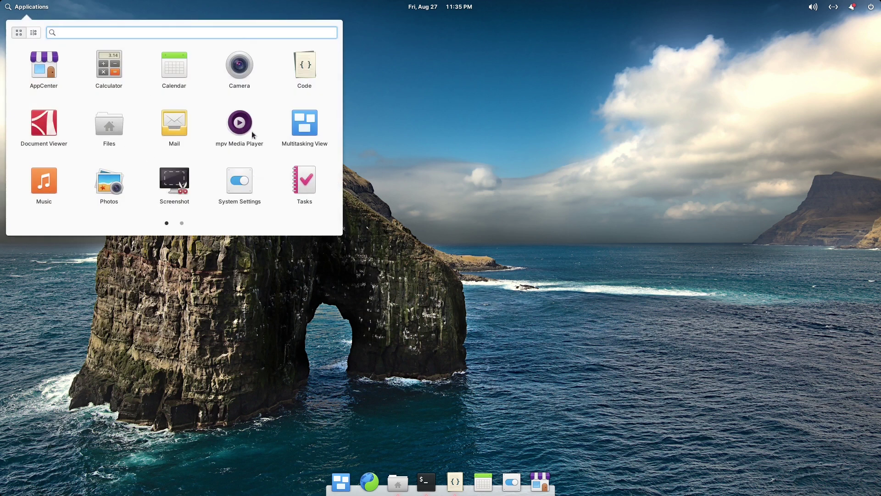
Launch mpv Media Player, move its empty player window, then close it.
click(237, 121)
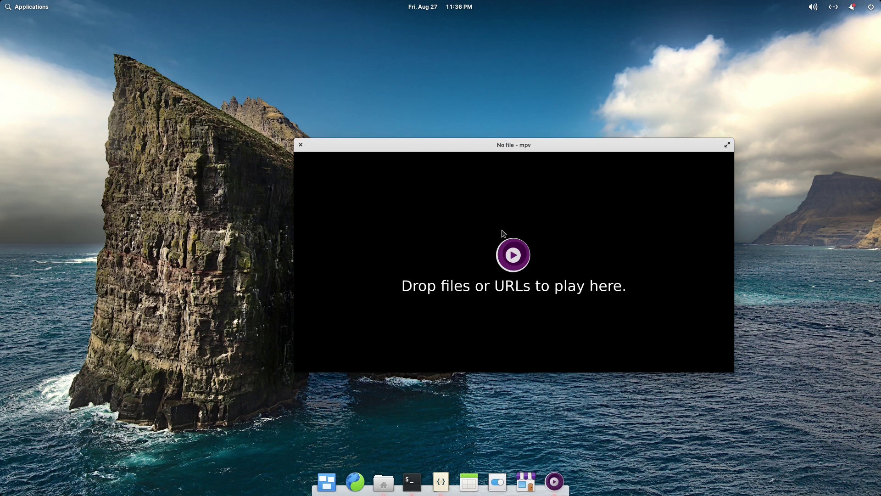
drag(516, 147, 422, 136)
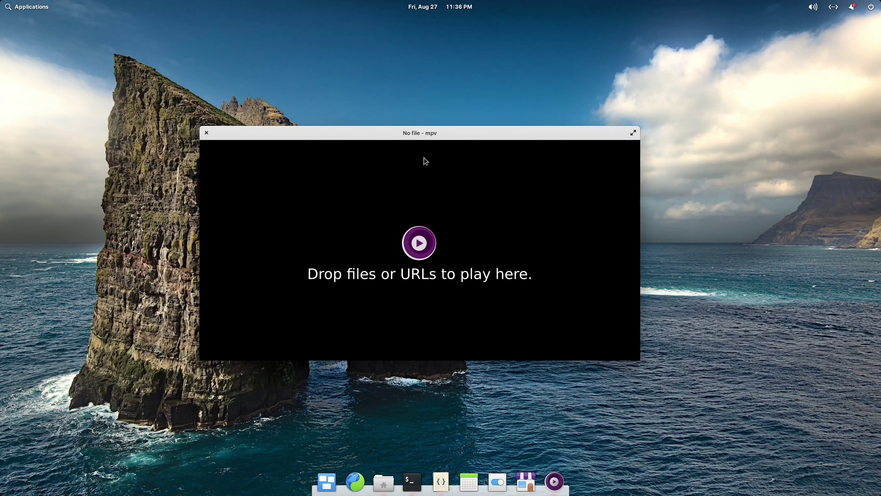
click(206, 133)
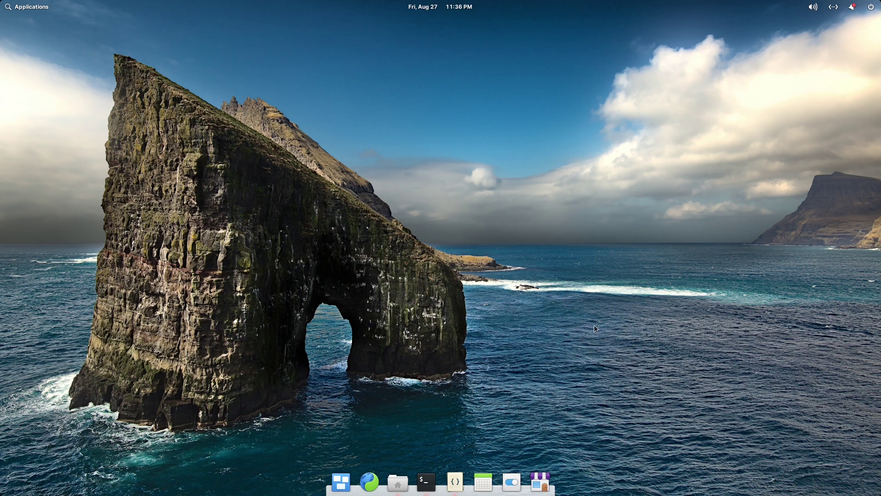
click(546, 486)
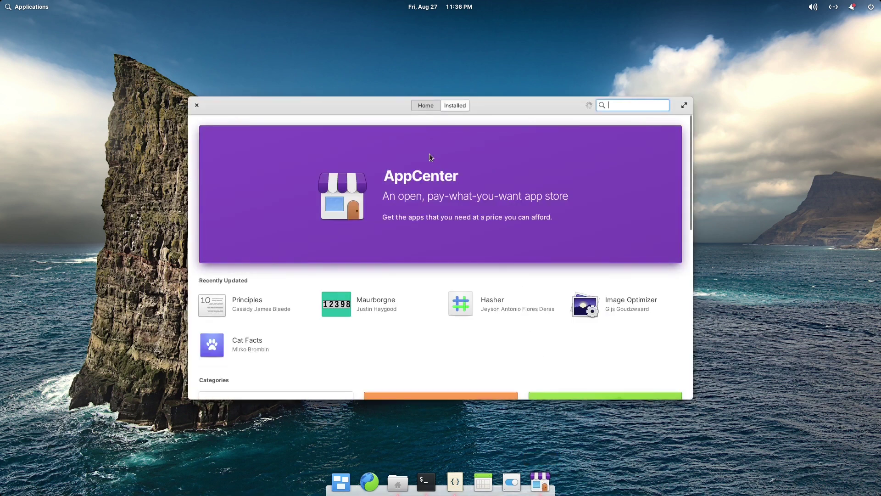
click(682, 106)
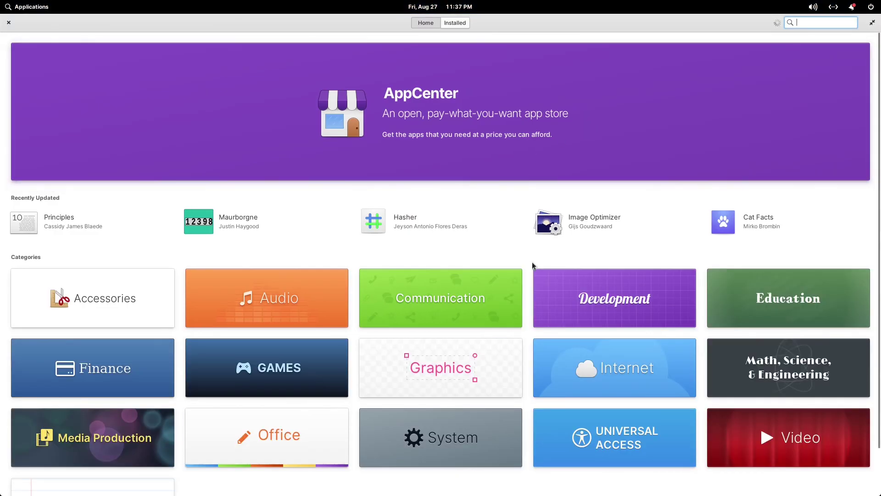
click(624, 367)
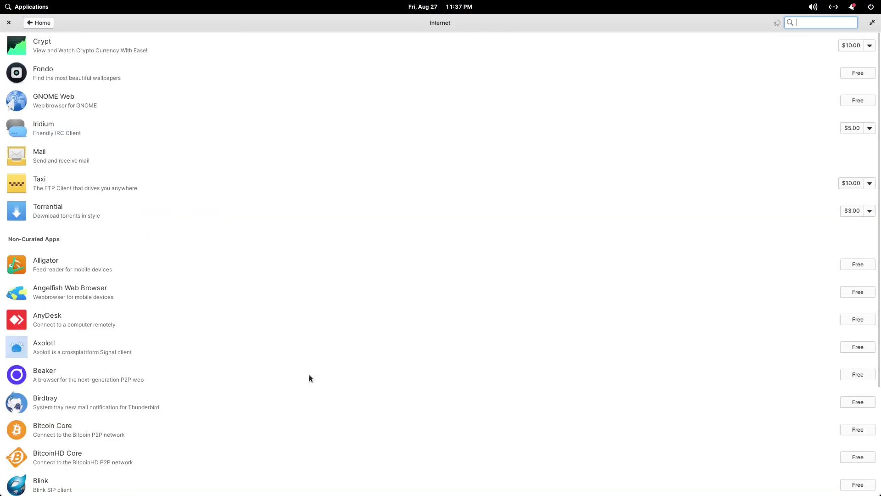
scroll(310, 375, down, 5)
scroll(309, 374, down, 15)
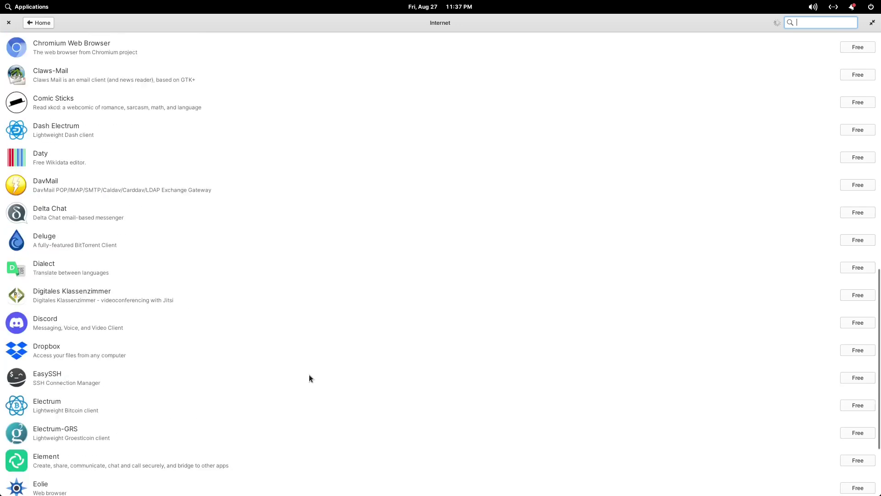
scroll(310, 375, down, 4)
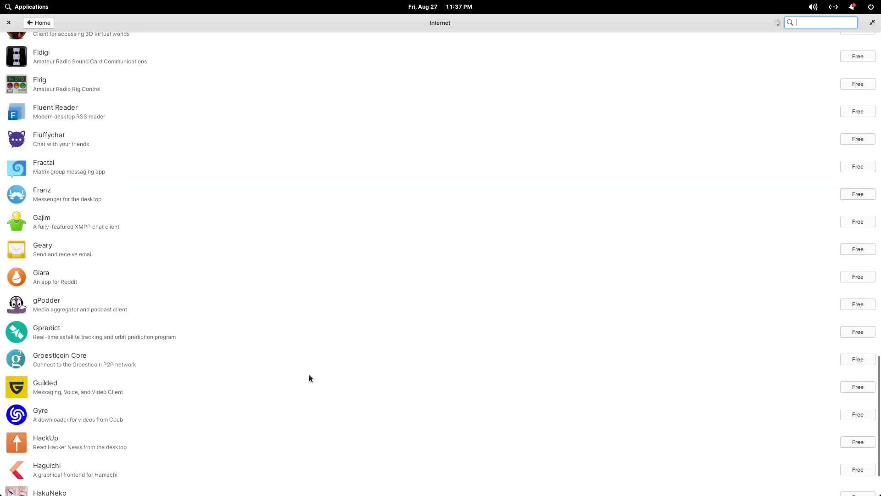
scroll(249, 226, down, 8)
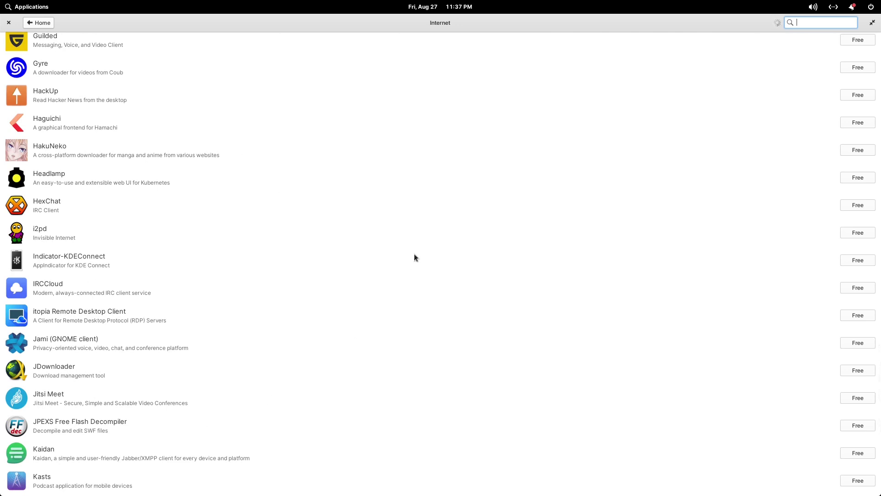
scroll(415, 255, down, 7)
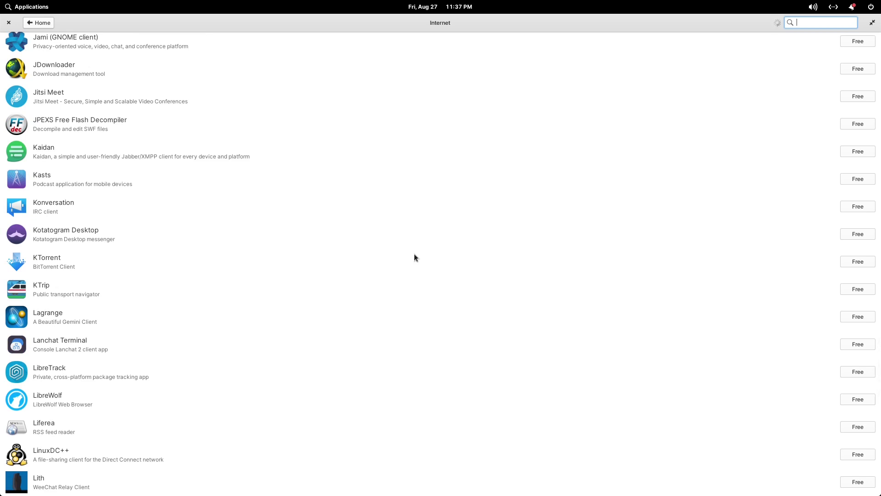
scroll(415, 257, up, 18)
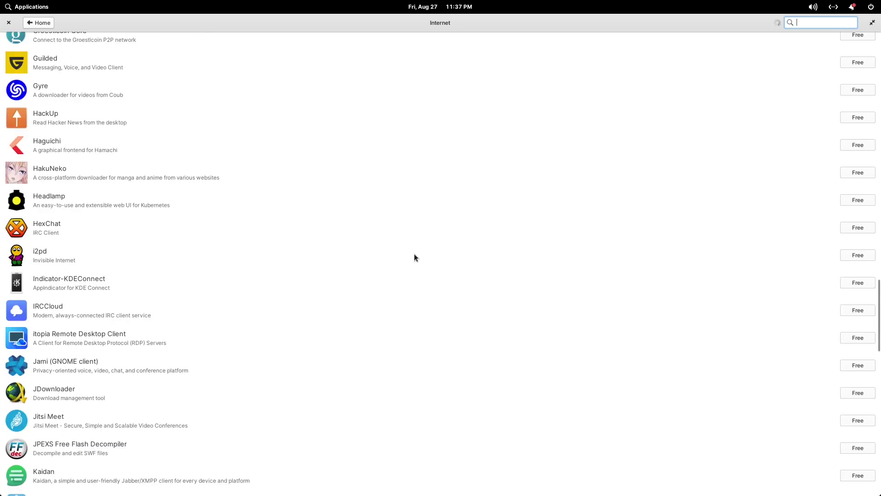
scroll(414, 256, up, 5)
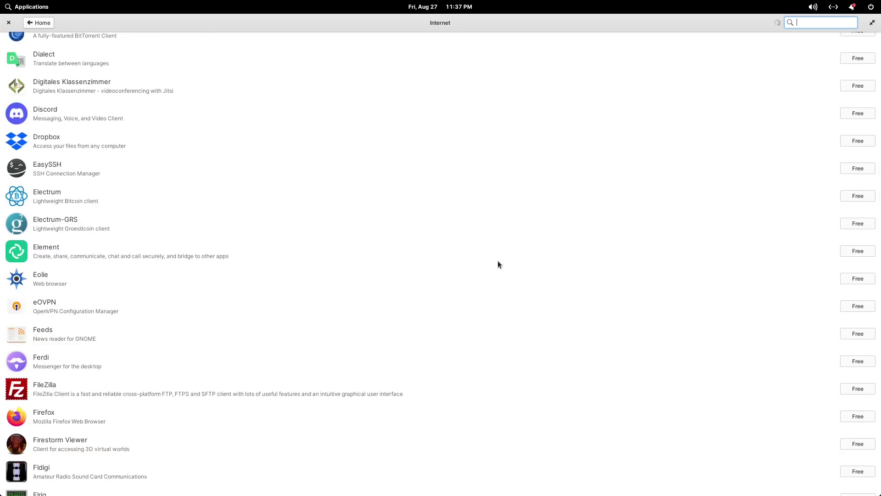
scroll(302, 318, up, 9)
scroll(302, 318, down, 6)
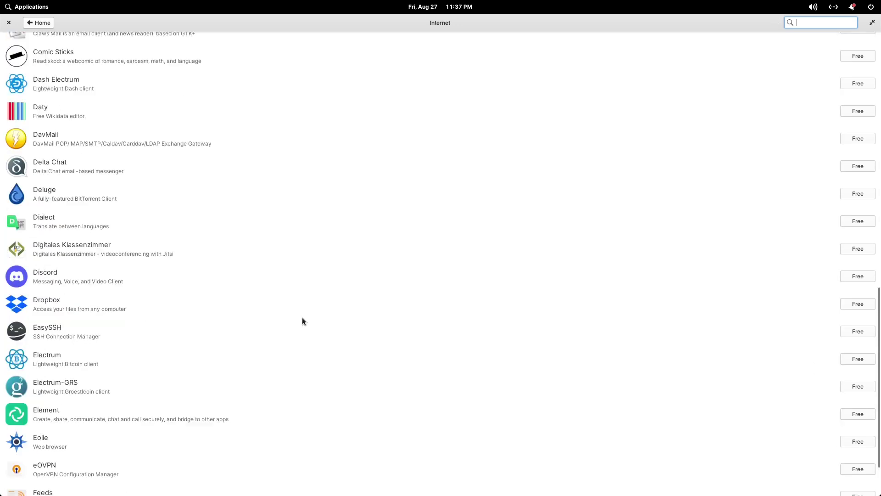
scroll(302, 318, up, 11)
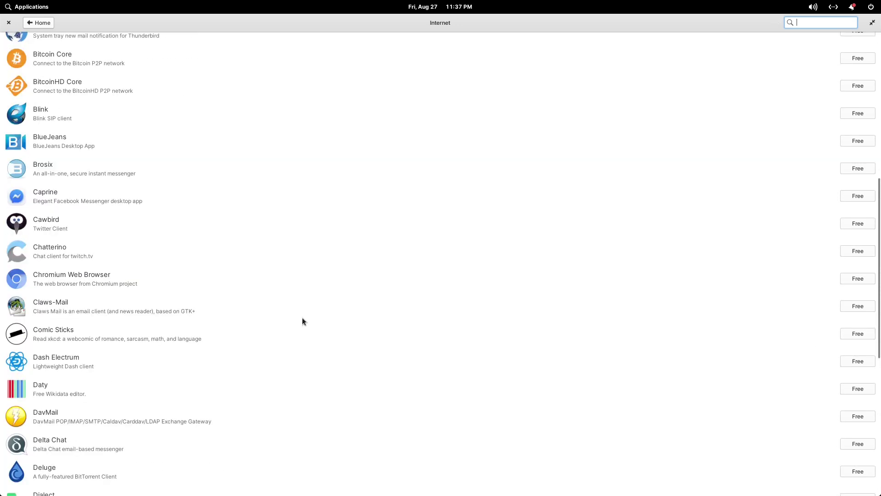
Search AppCenter for 'fondo' and install Fondo for free.
click(45, 23)
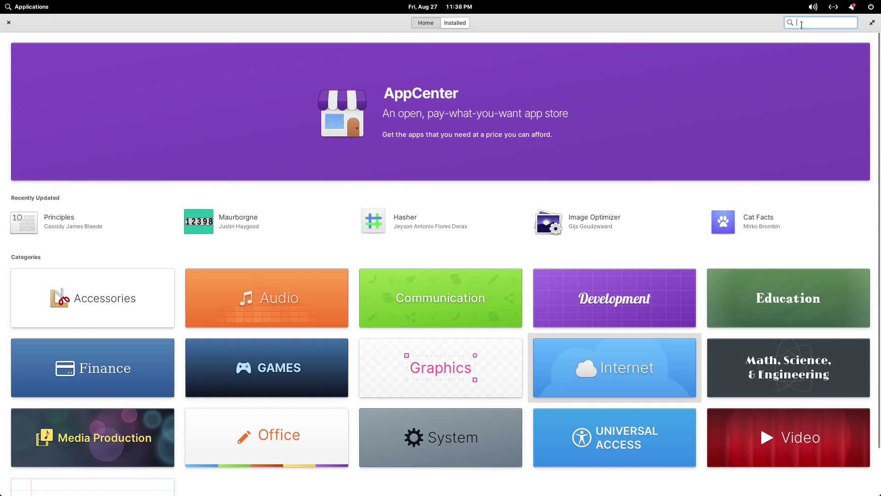
text(fondo)
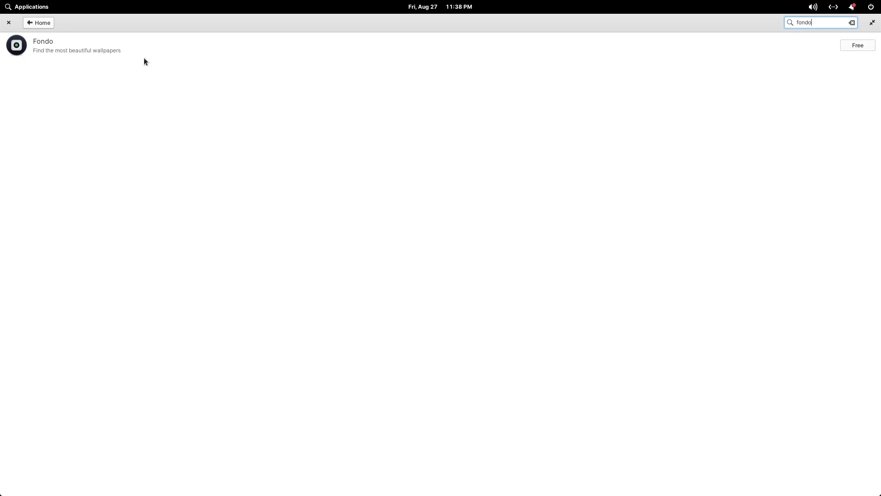
click(857, 46)
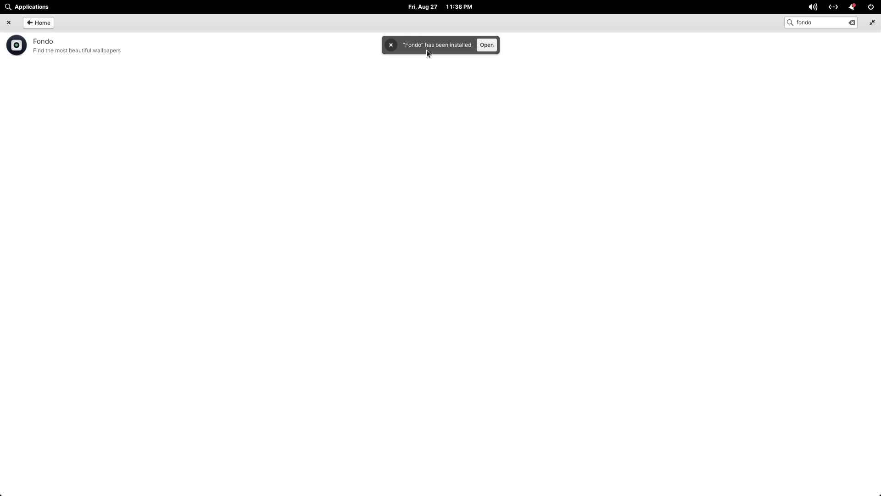
Dismiss the install notice, un-maximize the store window and close AppCenter.
click(390, 45)
drag(445, 21, 392, 111)
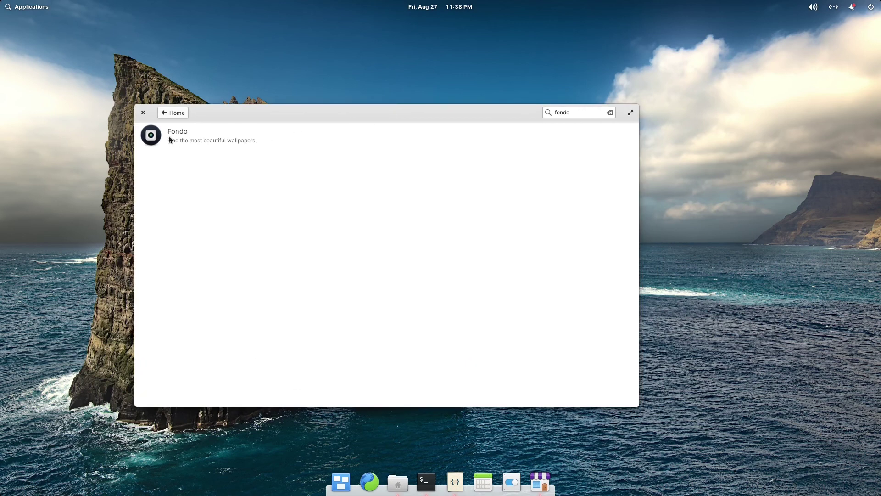
click(142, 113)
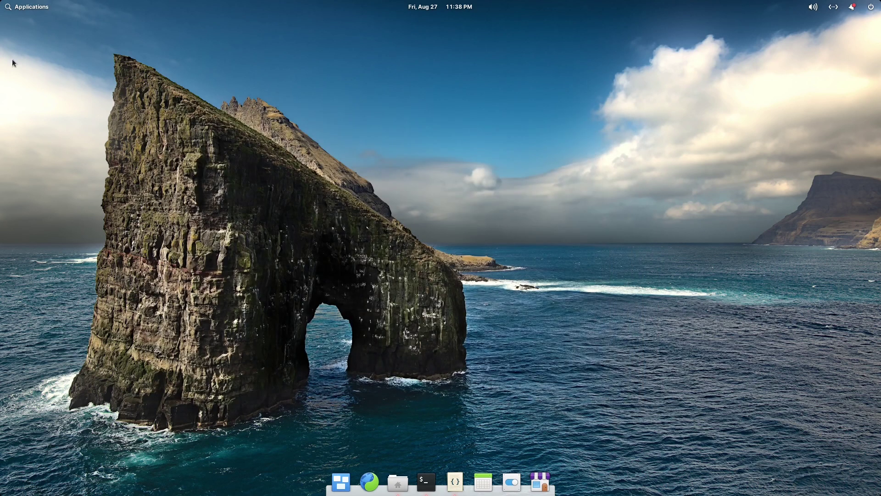
Launch Fondo, set photo orientation to Landscape, and switch to the Categories grid.
click(32, 10)
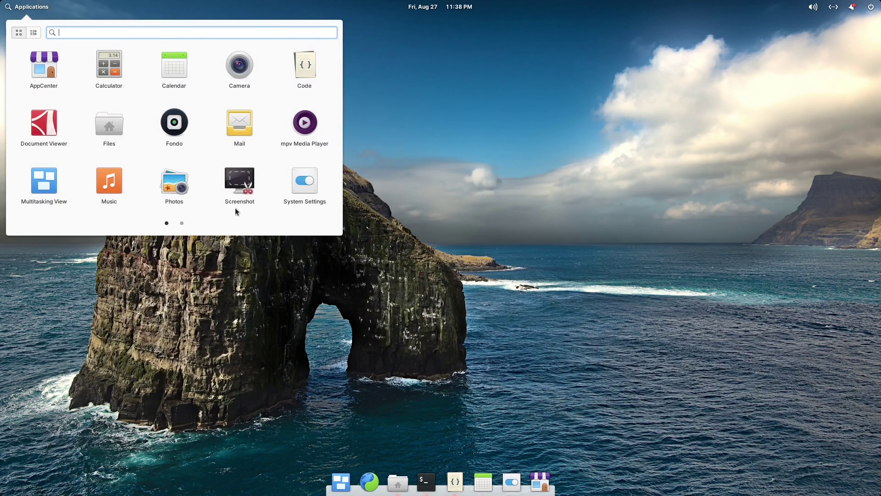
click(177, 124)
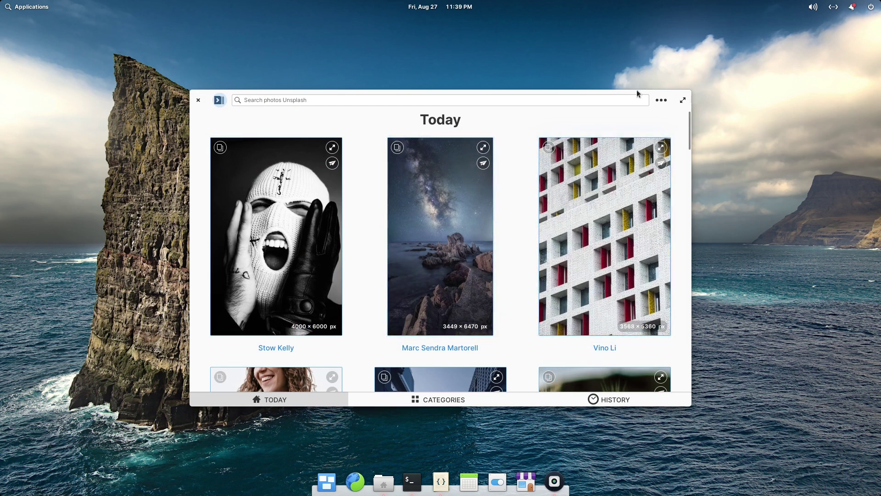
click(661, 102)
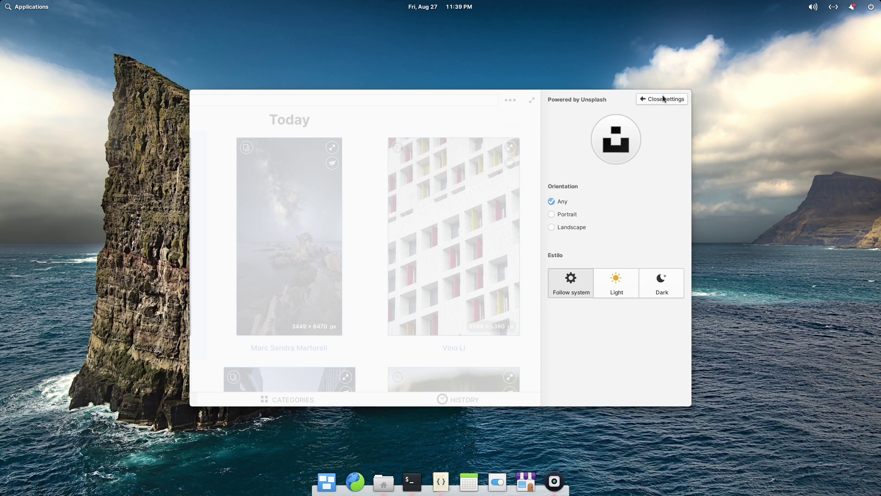
click(581, 227)
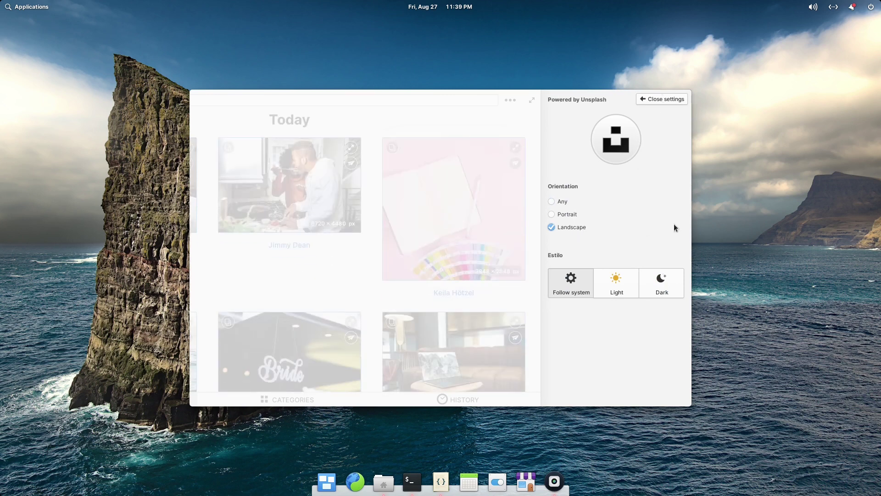
click(658, 100)
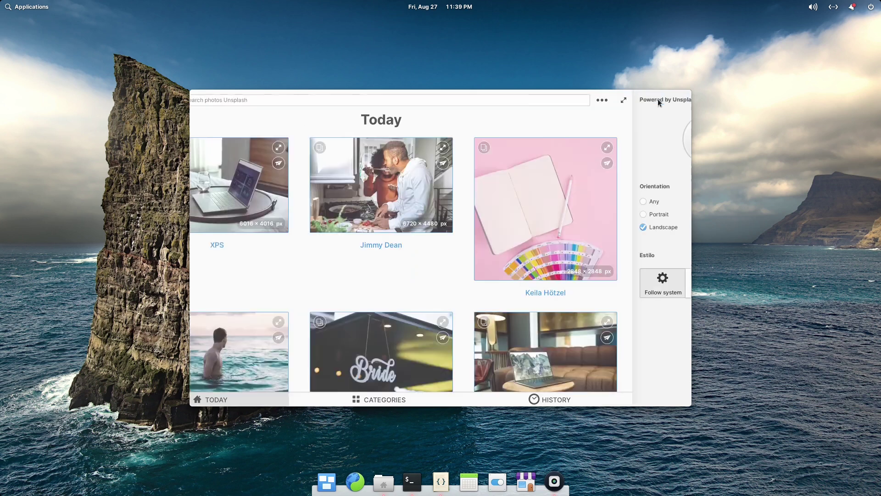
scroll(484, 250, down, 3)
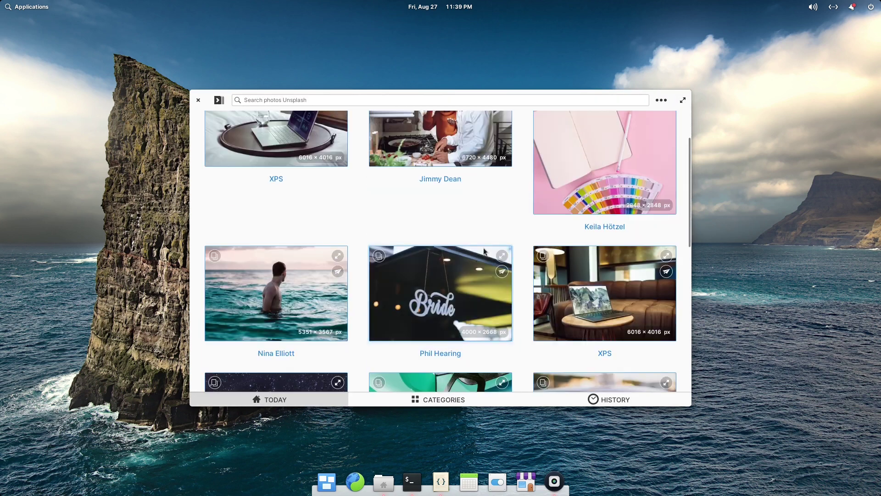
click(454, 404)
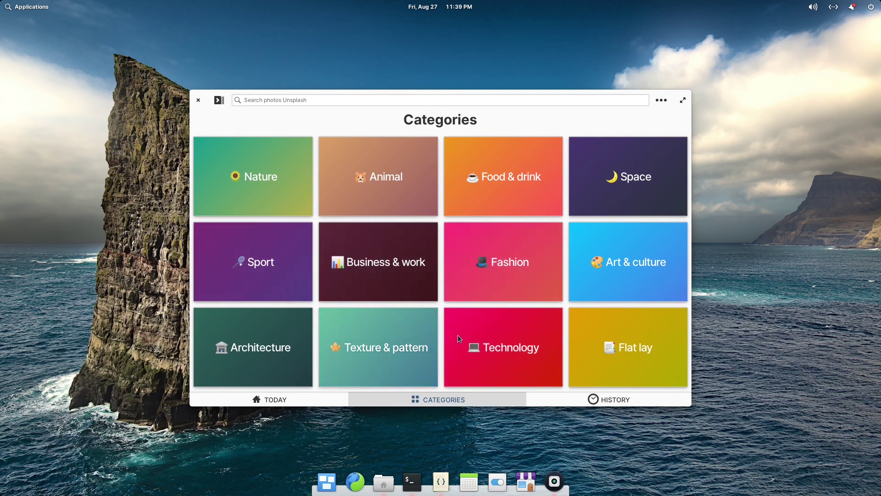
Open the Flat lay category and browse down through its 4072 results.
click(641, 357)
scroll(642, 357, down, 1)
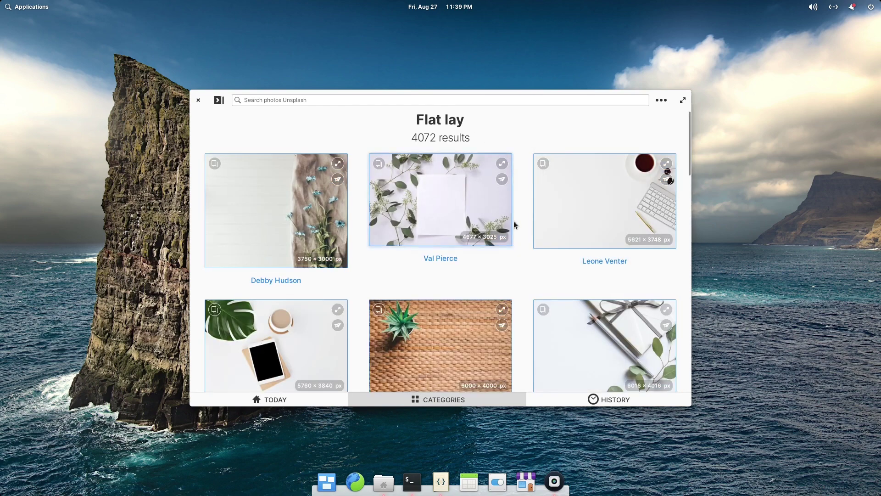
scroll(519, 233, down, 5)
scroll(519, 231, down, 10)
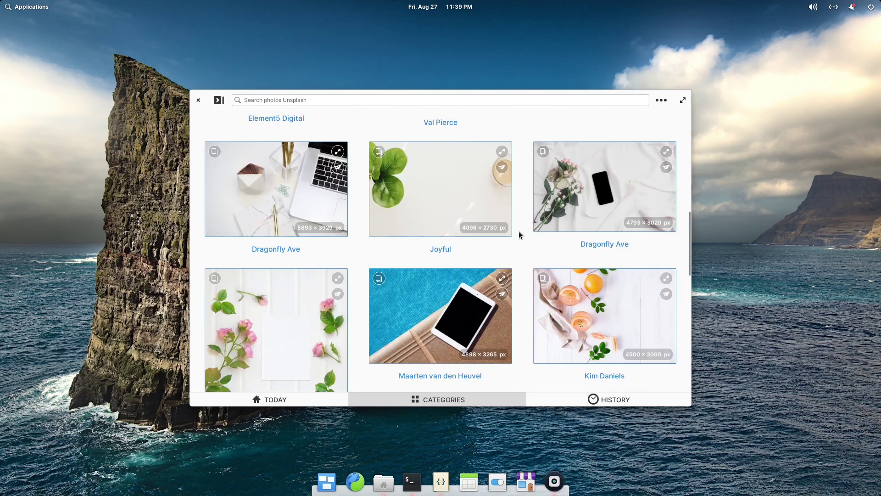
scroll(519, 232, down, 2)
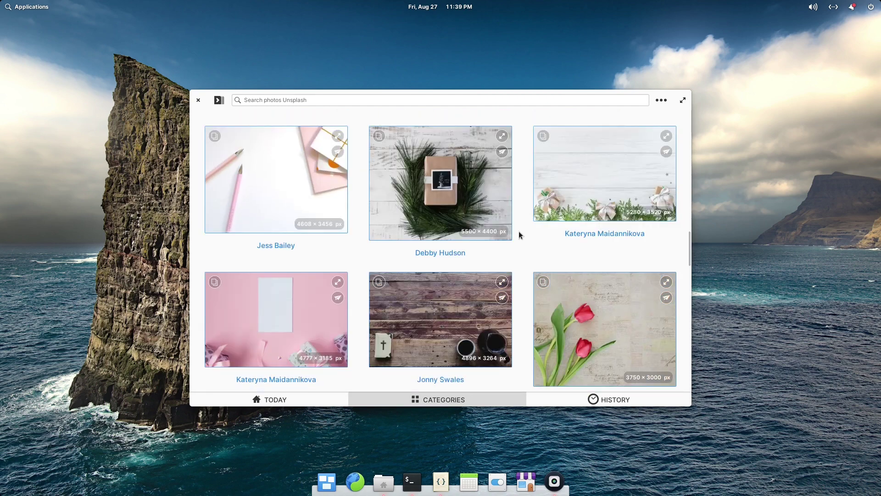
scroll(518, 230, down, 7)
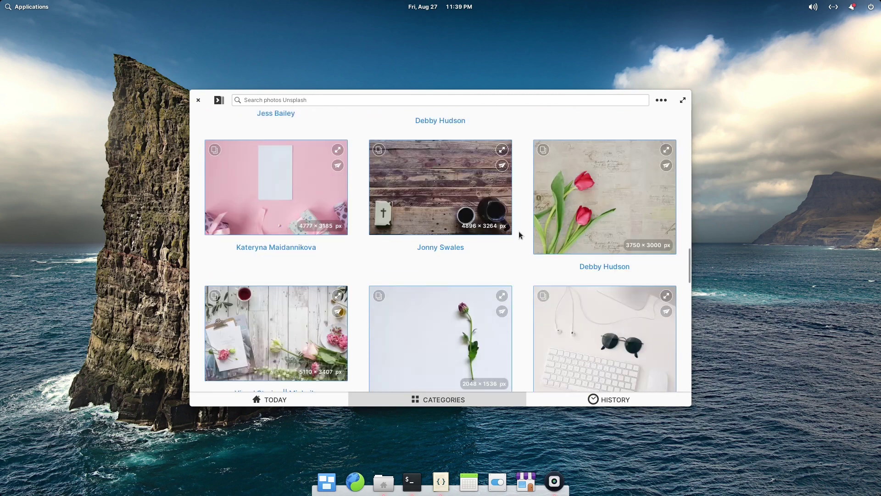
scroll(519, 231, down, 10)
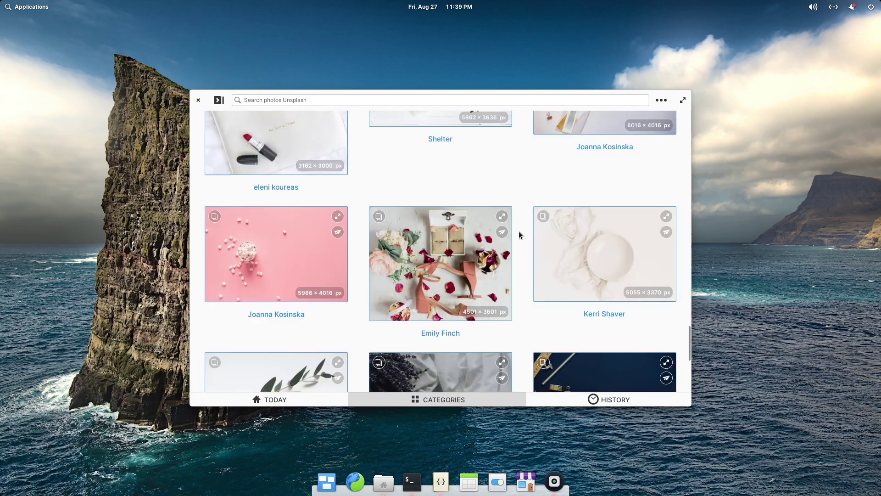
scroll(518, 235, down, 3)
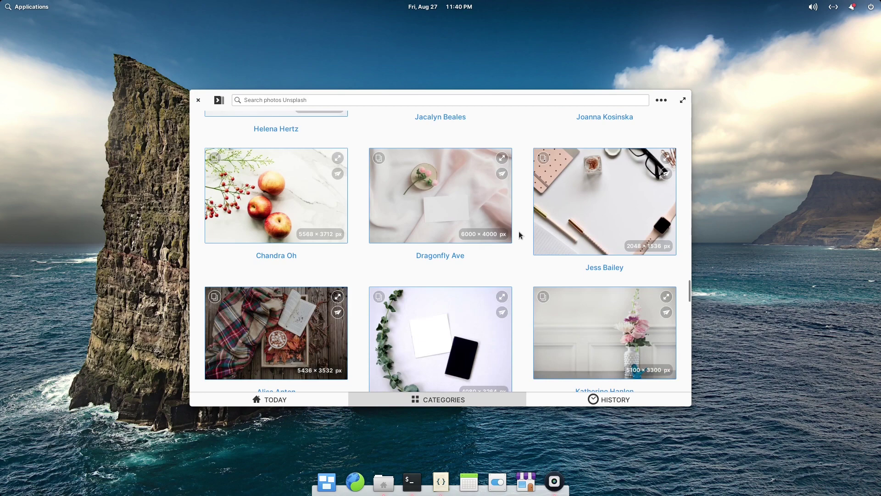
scroll(520, 235, down, 12)
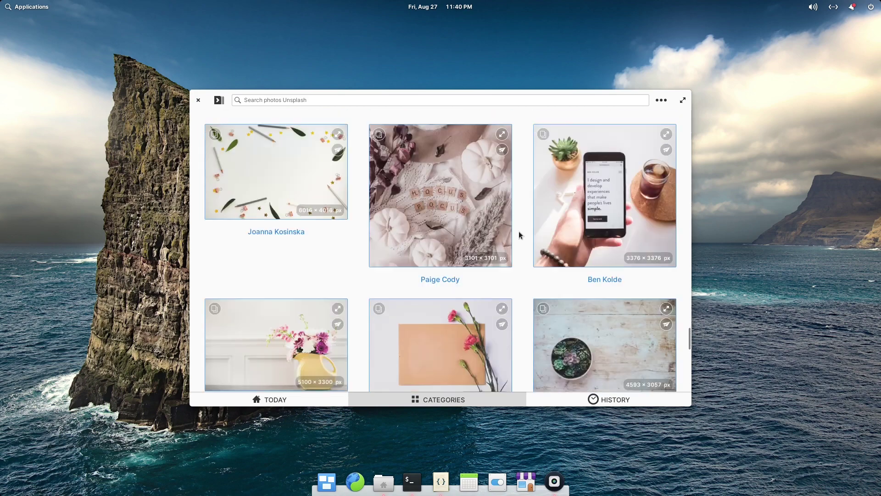
scroll(518, 235, down, 6)
Scroll back up and download the 6000 × 4000 yellow leaves and pine cones photo.
scroll(519, 233, up, 18)
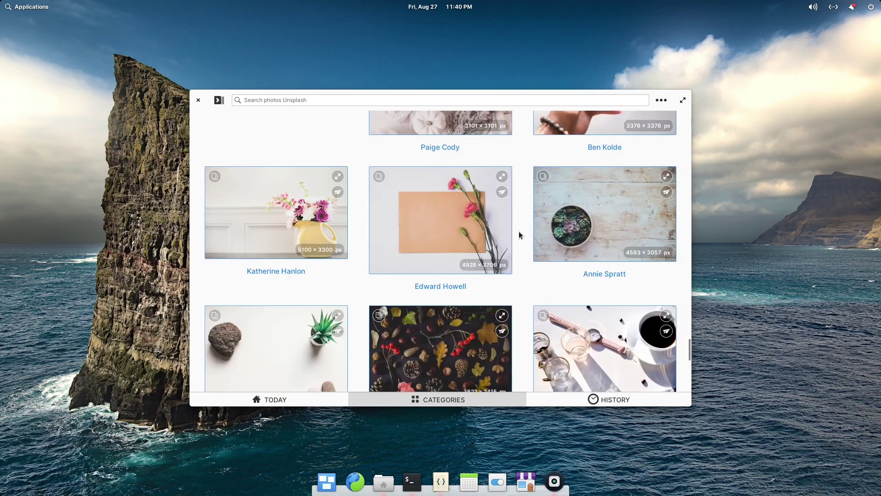
scroll(519, 234, up, 15)
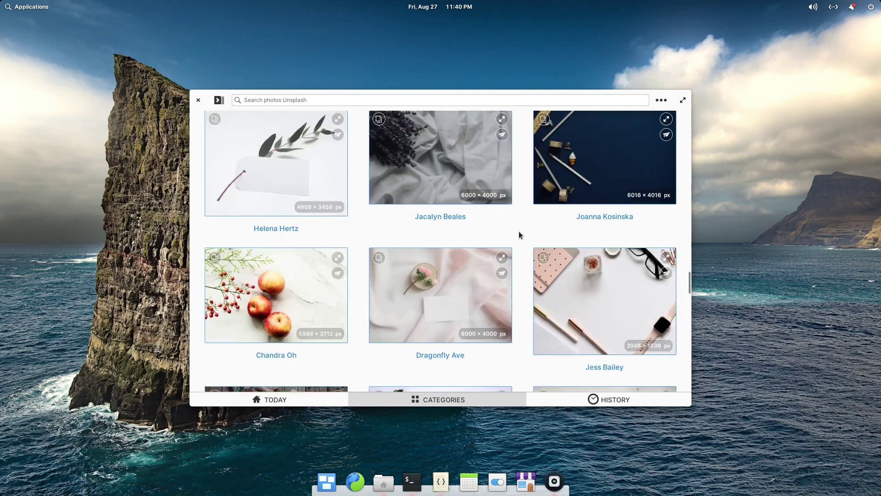
scroll(518, 235, up, 9)
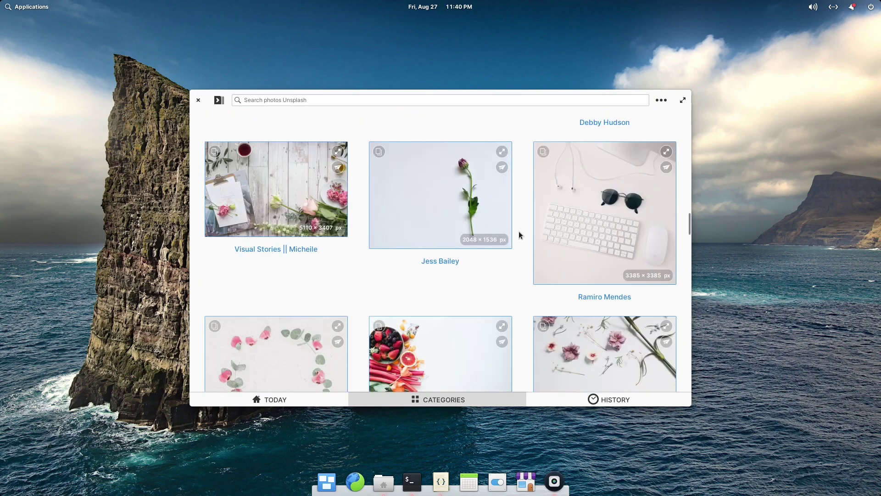
scroll(519, 235, down, 3)
scroll(518, 235, up, 12)
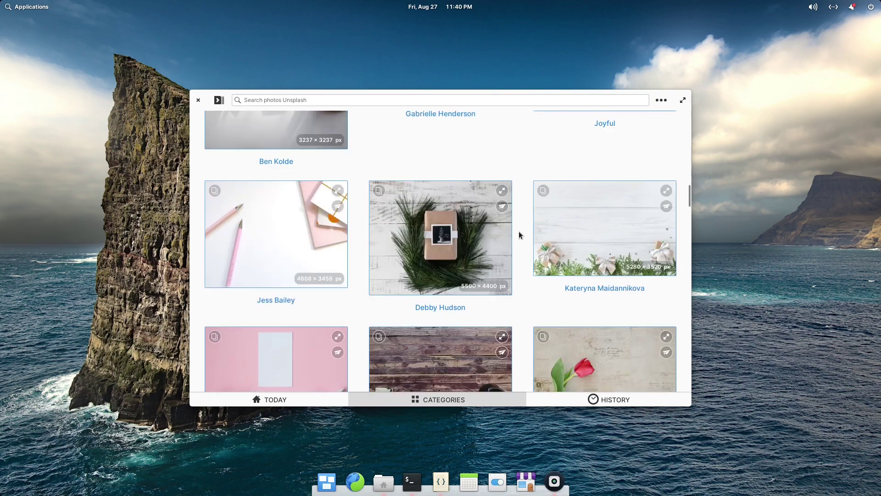
scroll(519, 235, up, 8)
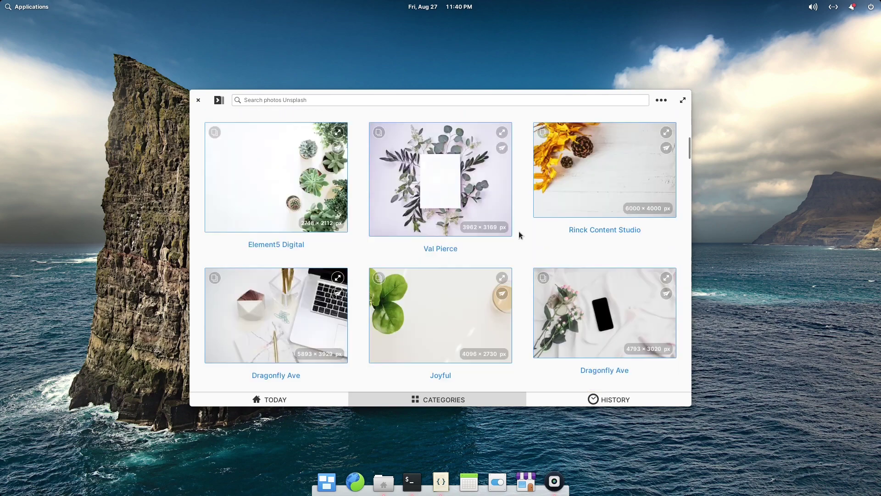
scroll(519, 234, down, 4)
scroll(519, 235, up, 2)
scroll(519, 235, up, 1)
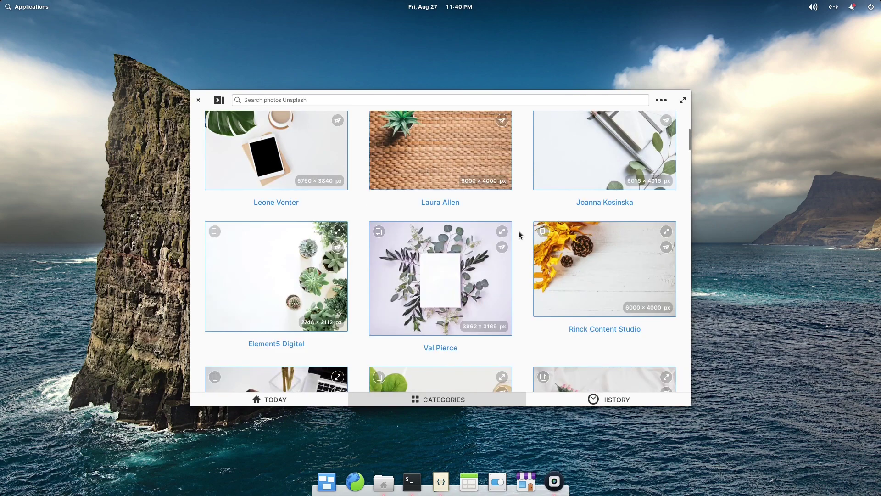
click(608, 261)
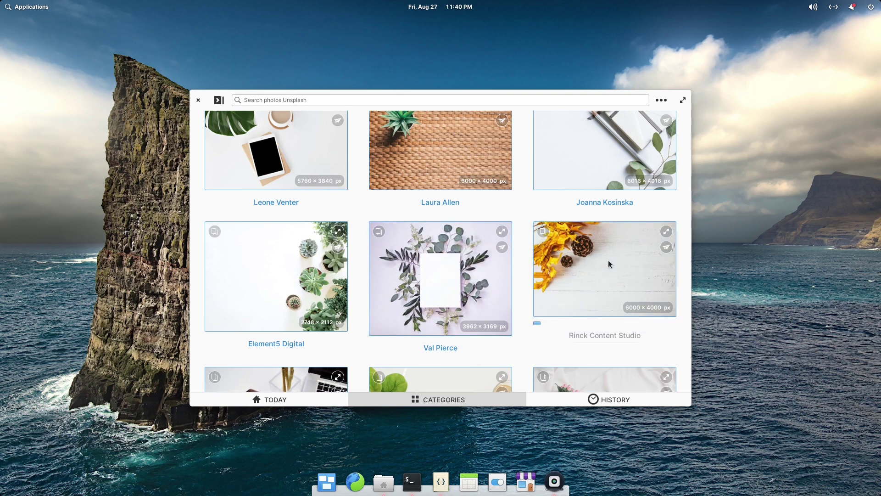
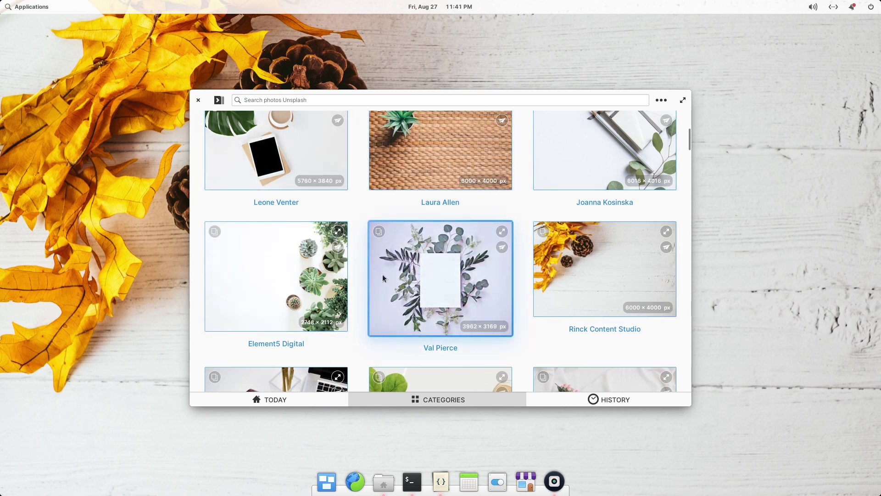
Close the Fondo window to reveal the new leaves-and-pinecones wallpaper.
click(198, 100)
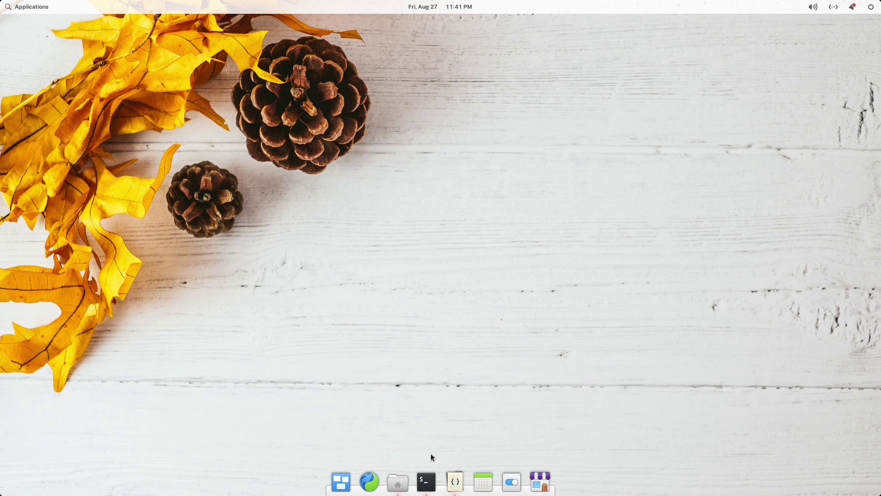
Open a Terminal from the dock and enlarge its text by two steps.
click(427, 481)
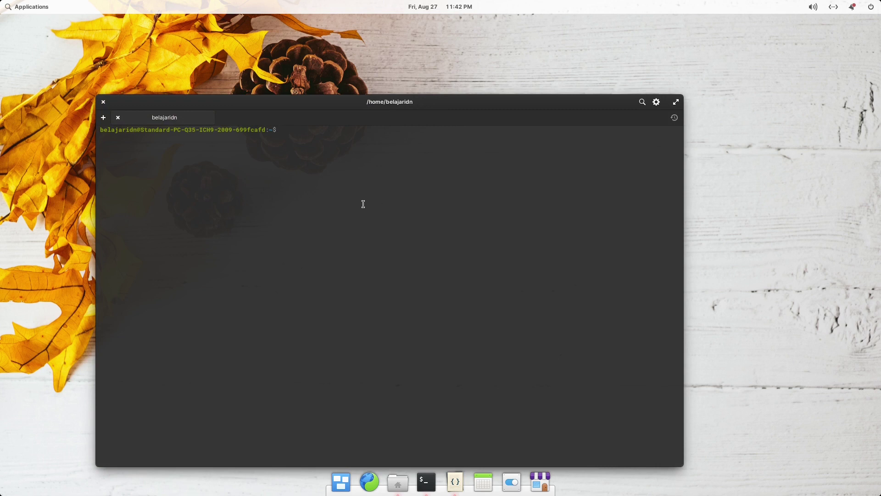
key(ctrl+plus)
key(ctrl+plus)
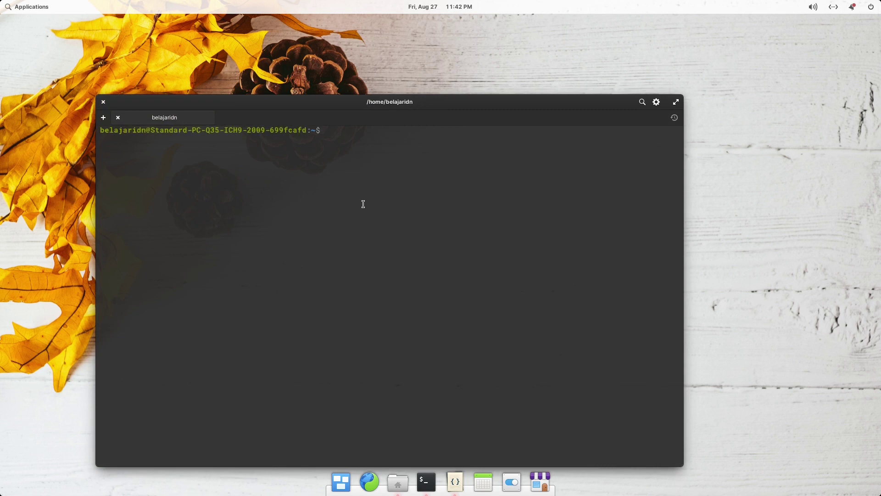
key(ctrl+plus)
key(ctrl+plus)
key(ctrl+plus)
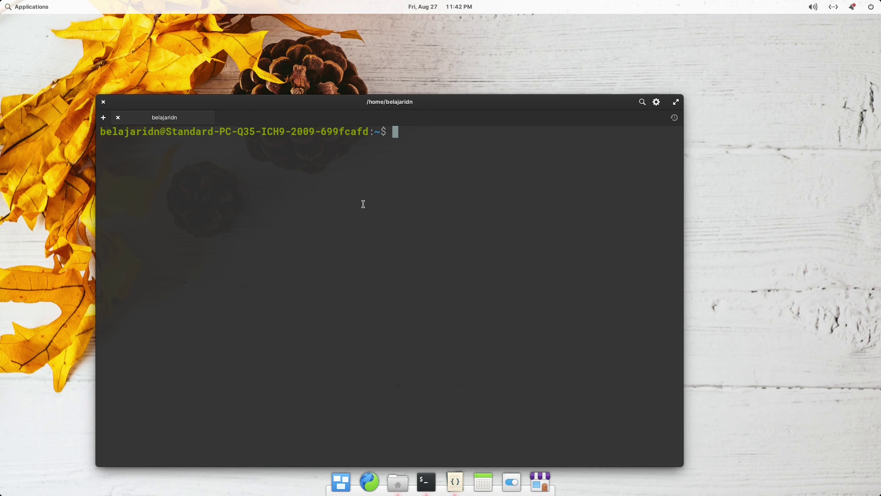
Run 'flatpak repair --user' and system-wide 'flatpak repair', then clear the screen.
text(flatpak repai)
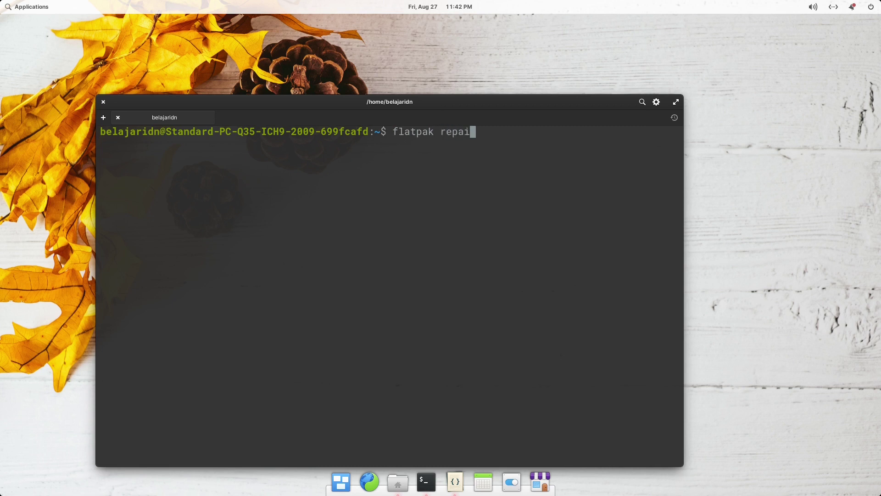
text(r --user)
key(Return)
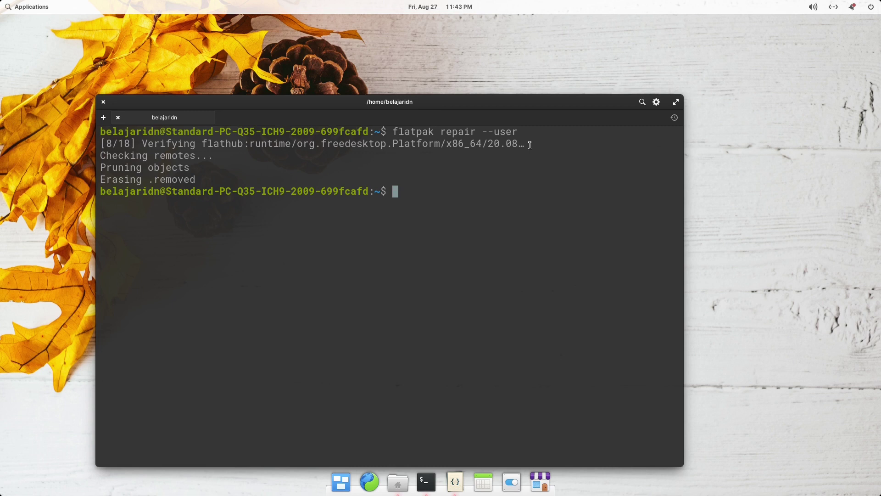
text(flatpak repair)
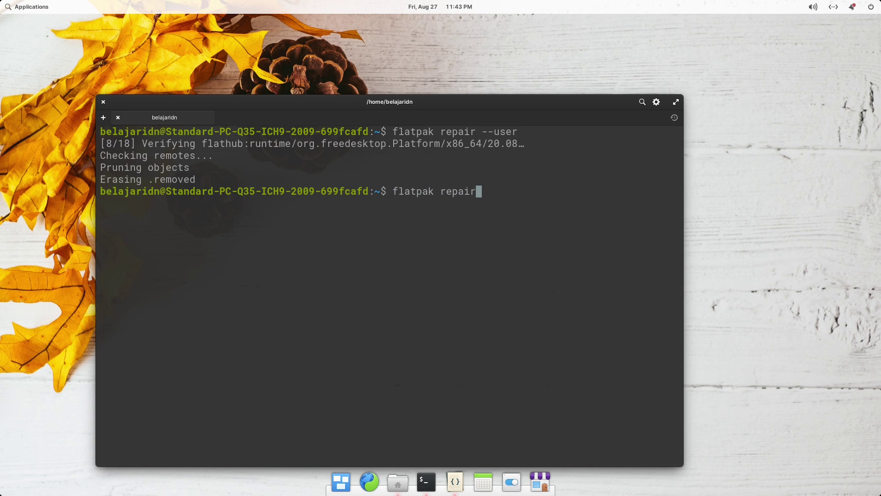
key(Return)
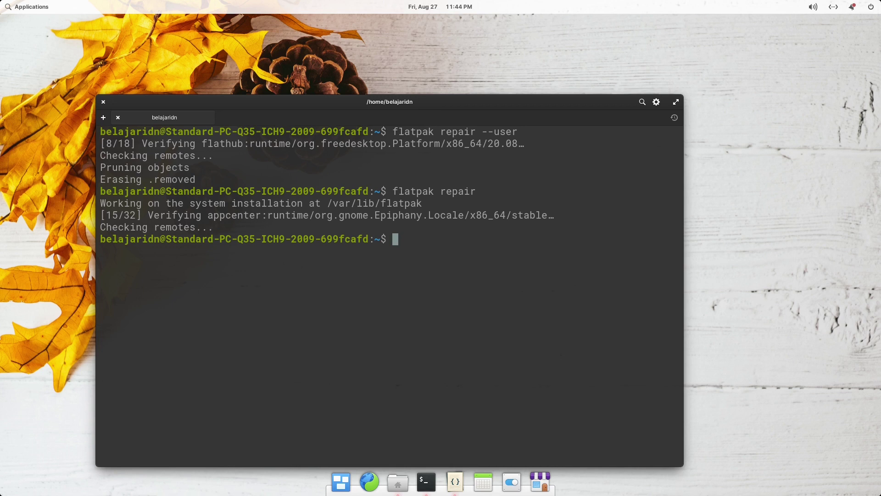
key(ctrl+l)
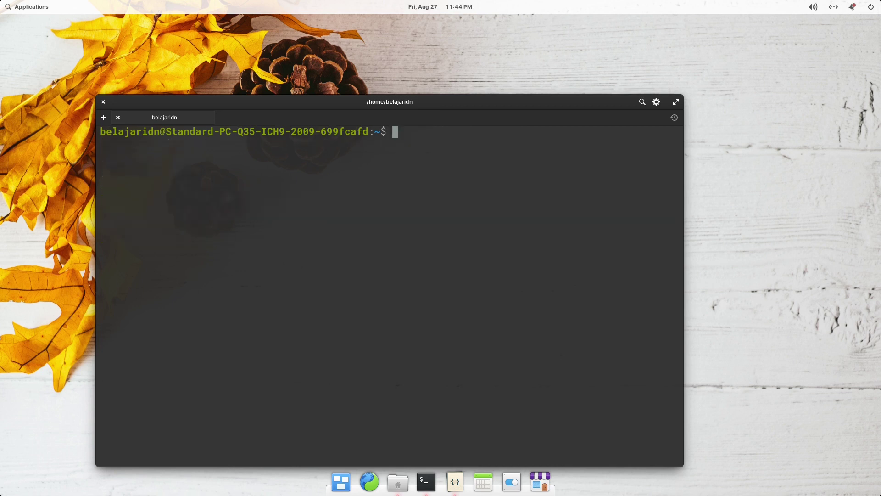
Run htop to view the running processes, then quit it with F10.
text(htp[)
key(BackSpace)
key(BackSpace)
text(op)
key(Return)
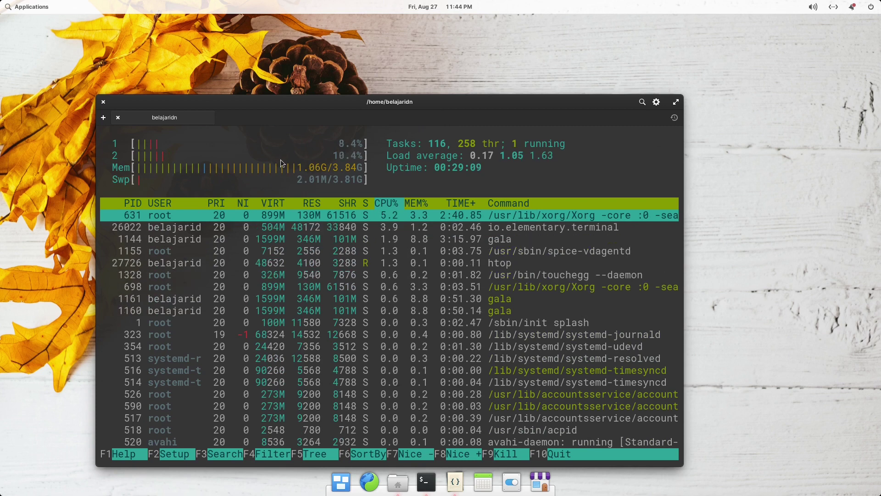
key(F10)
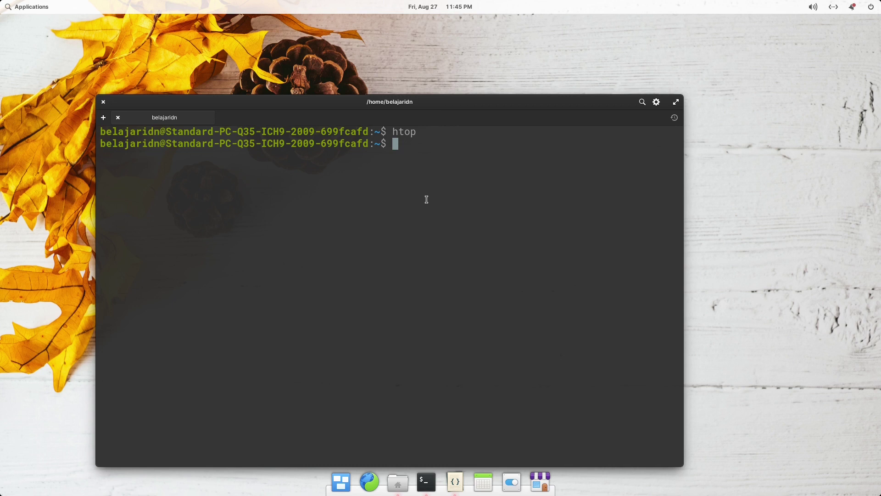
Install neofetch via 'sudo apt install neofetch', authorizing and confirming with y, then clear the output.
text(sudo apt instal)
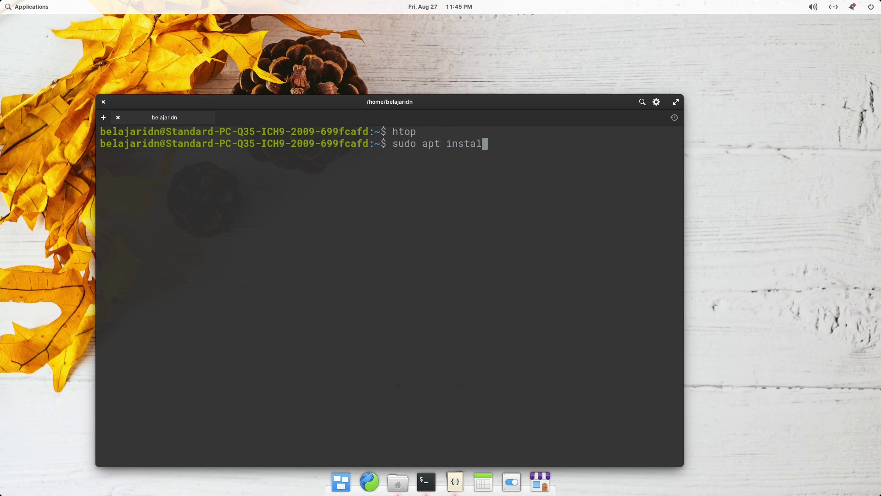
text(l neofetch)
key(Return)
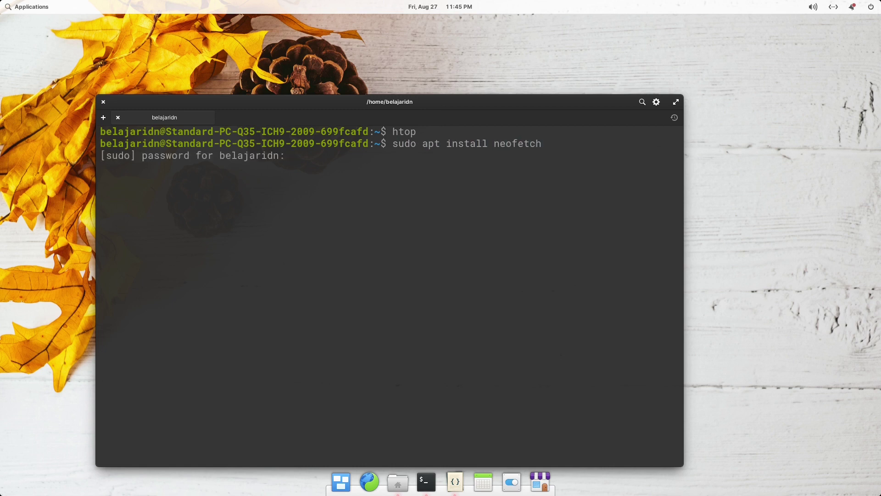
text(*********)
key(Return)
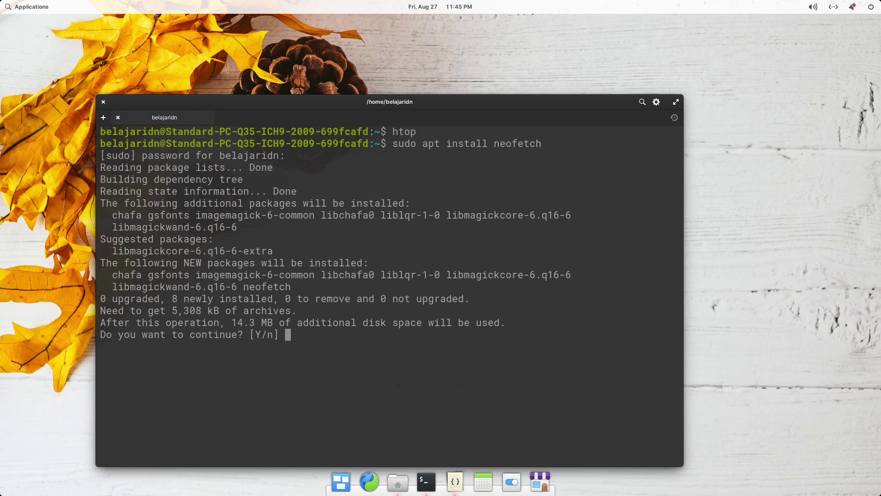
text(y)
key(Return)
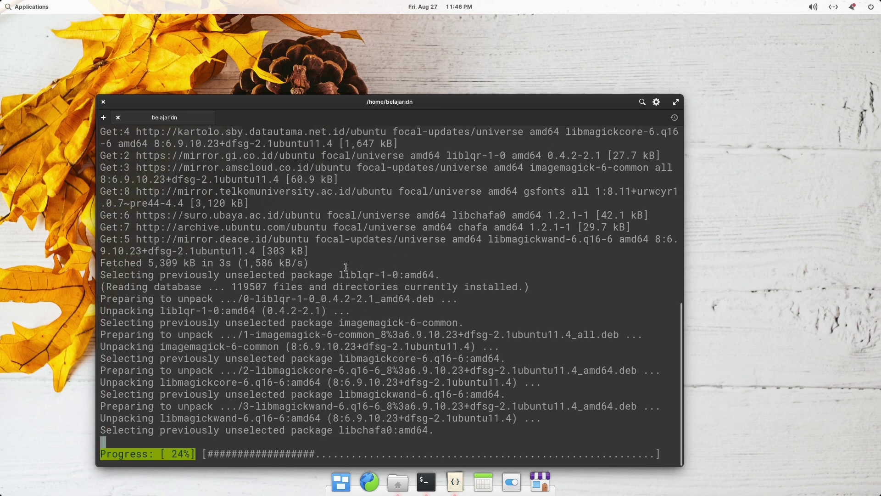
scroll(345, 267, up, 3)
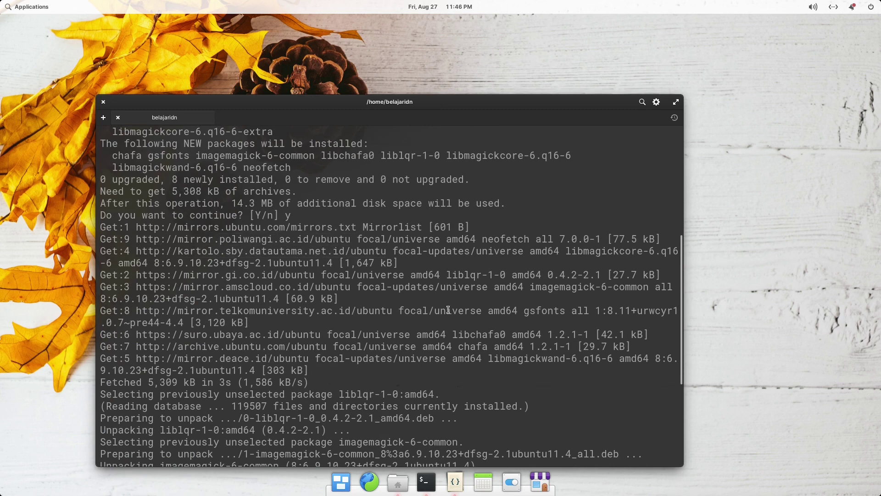
scroll(452, 401, down, 5)
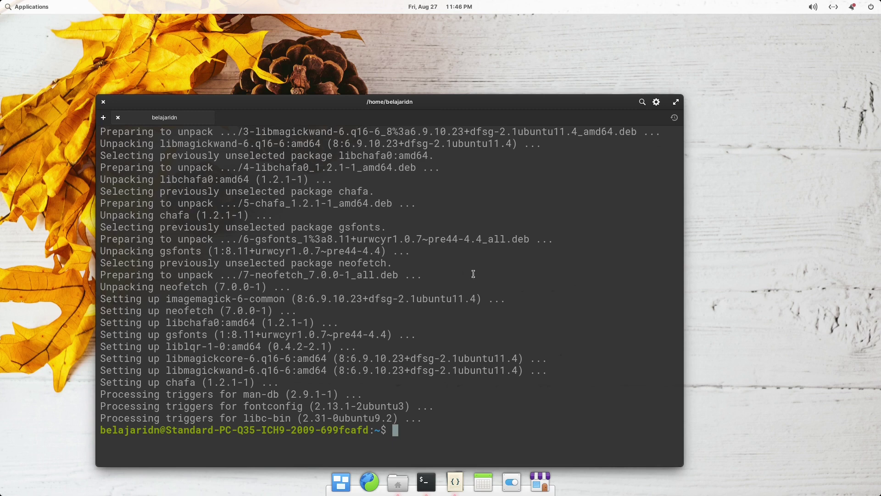
key(ctrl+l)
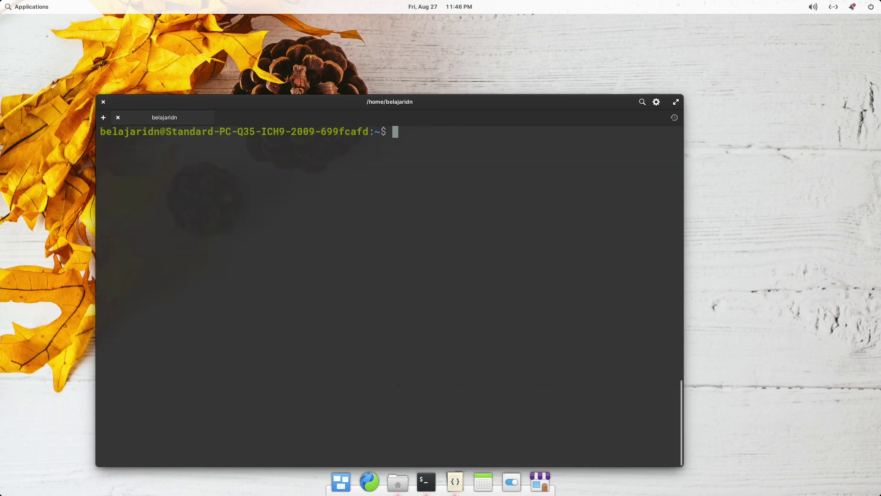
text(neofetch)
key(Return)
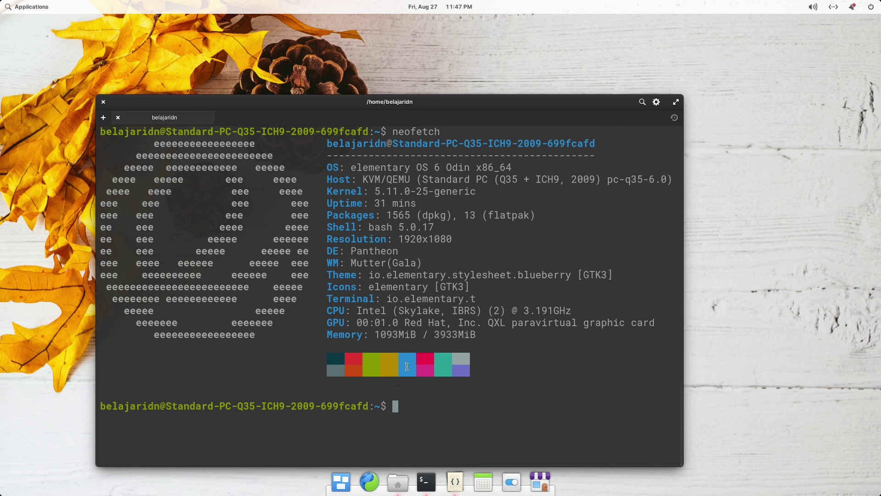
key(ctrl+l)
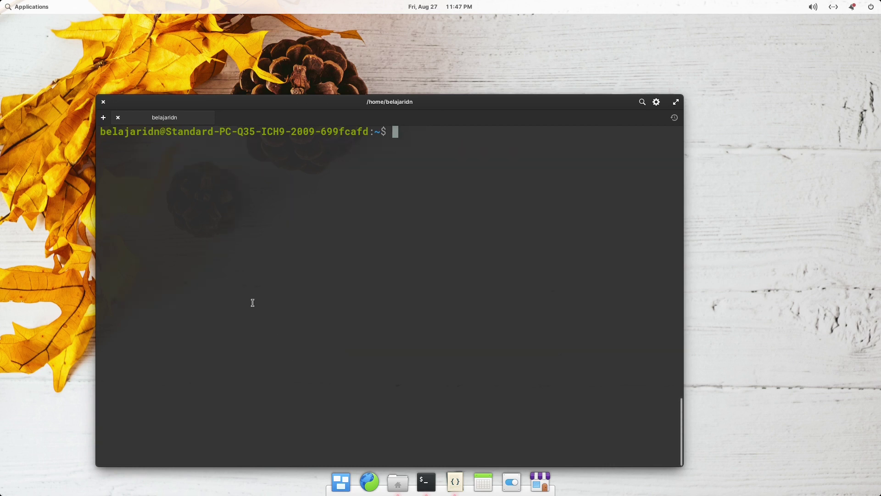
Close the Terminal window and quit Code and Files from their dock menus.
click(104, 102)
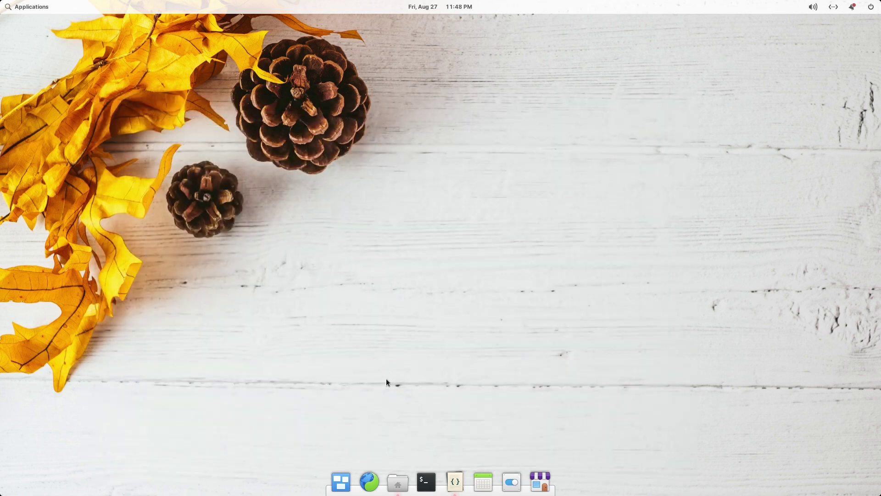
right_click(456, 487)
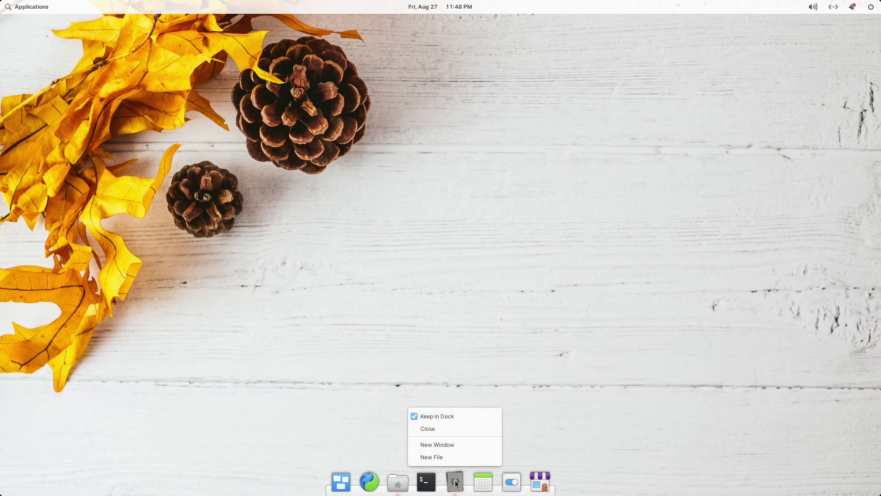
click(440, 427)
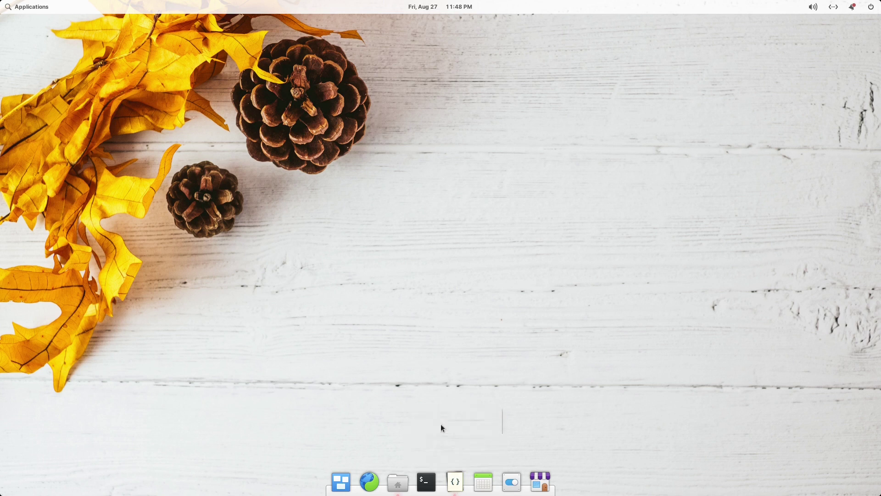
right_click(398, 481)
click(385, 429)
Launch Files, open Documents and create a new folder named test 1.
click(397, 481)
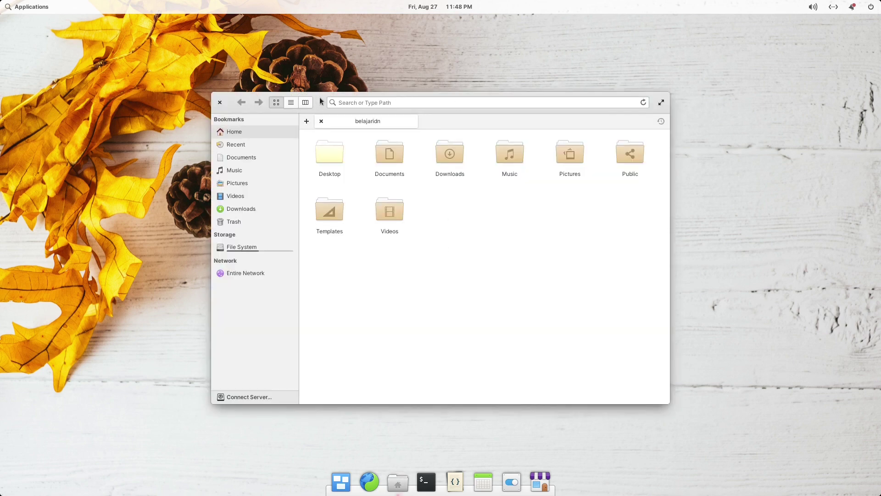
drag(320, 102, 302, 45)
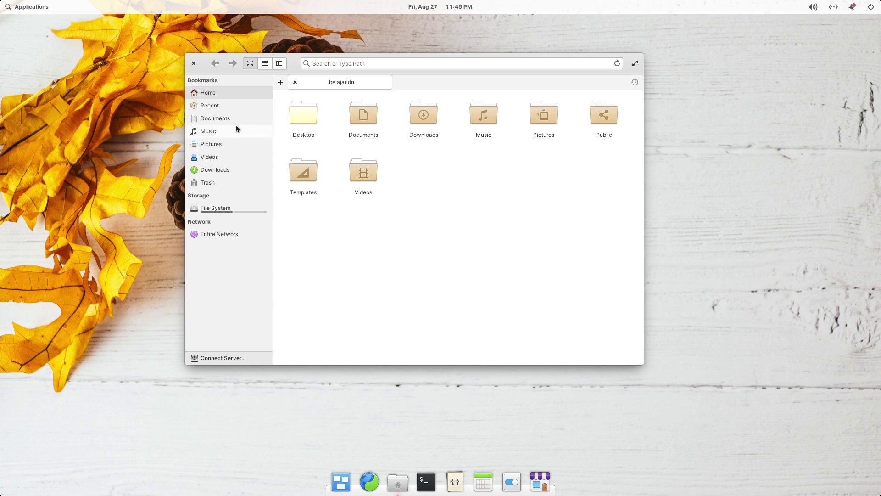
click(220, 121)
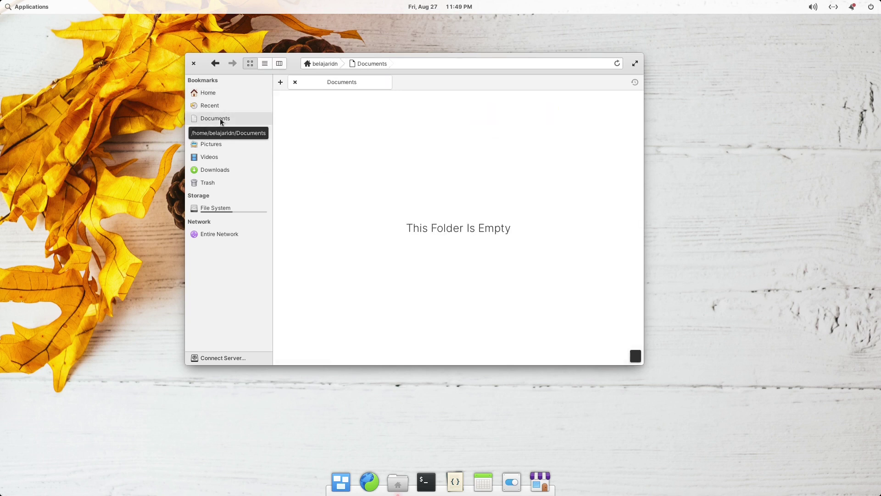
right_click(363, 147)
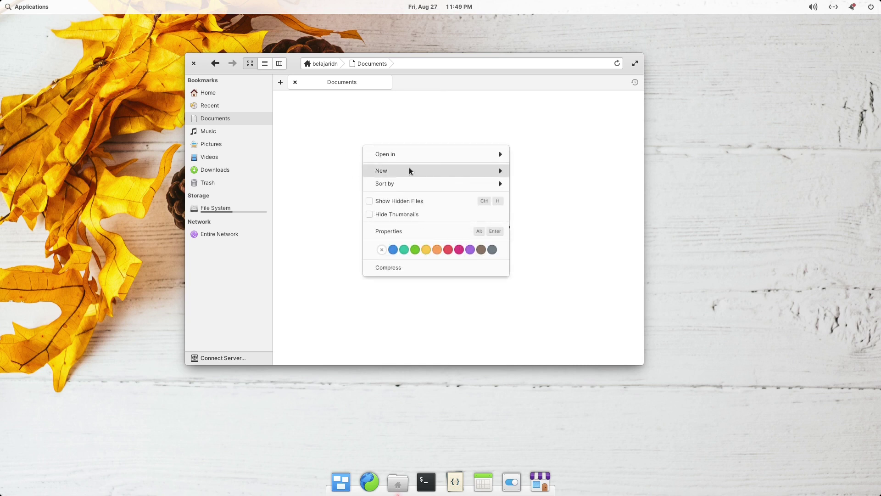
mouse_move(412, 169)
click(530, 173)
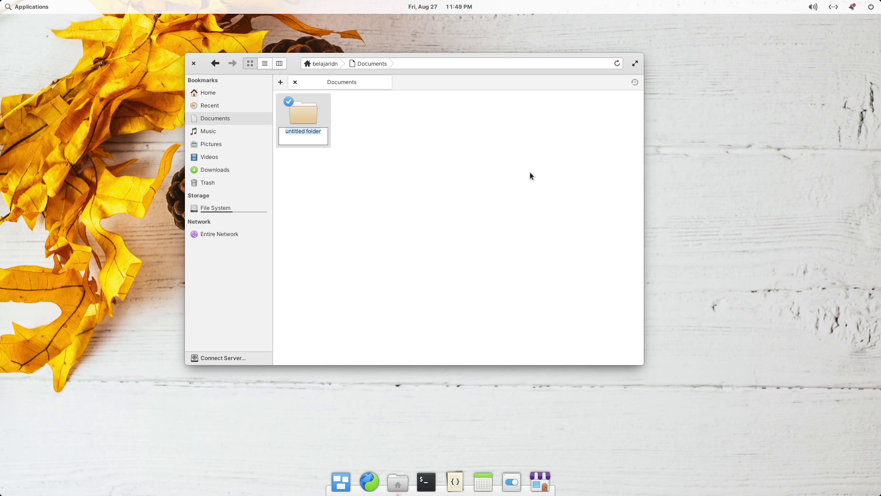
text(test 1)
key(Escape)
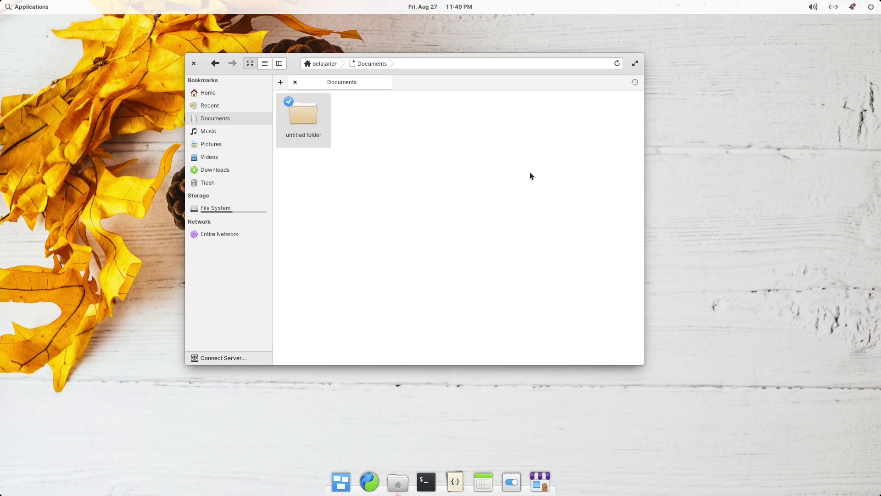
Inside test 1, create a new folder named test 2.
click(309, 122)
right_click(321, 137)
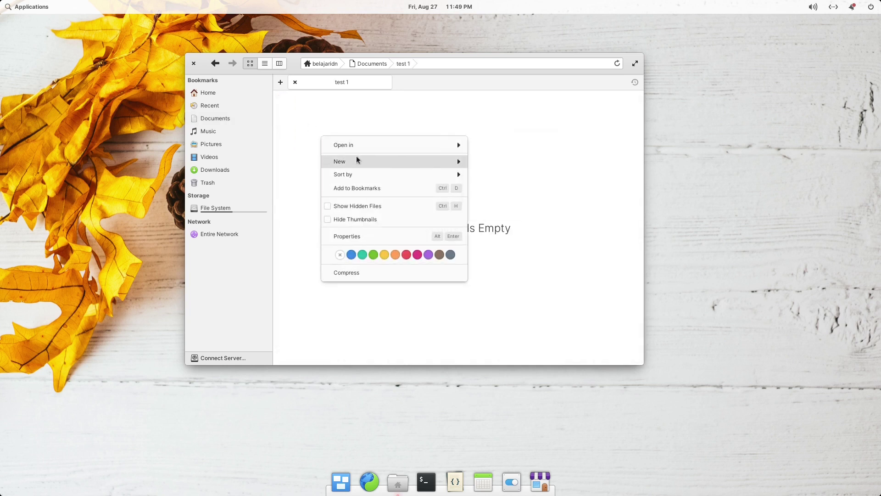
mouse_move(381, 161)
click(487, 162)
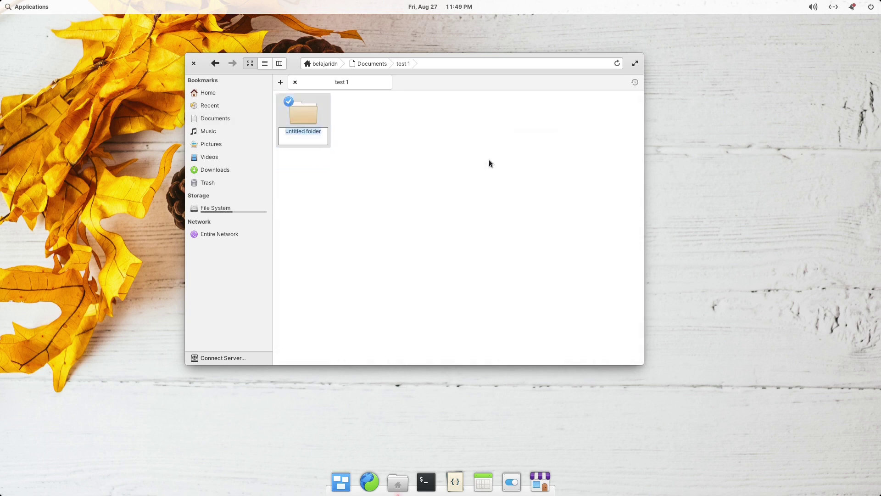
text(test 2)
key(Return)
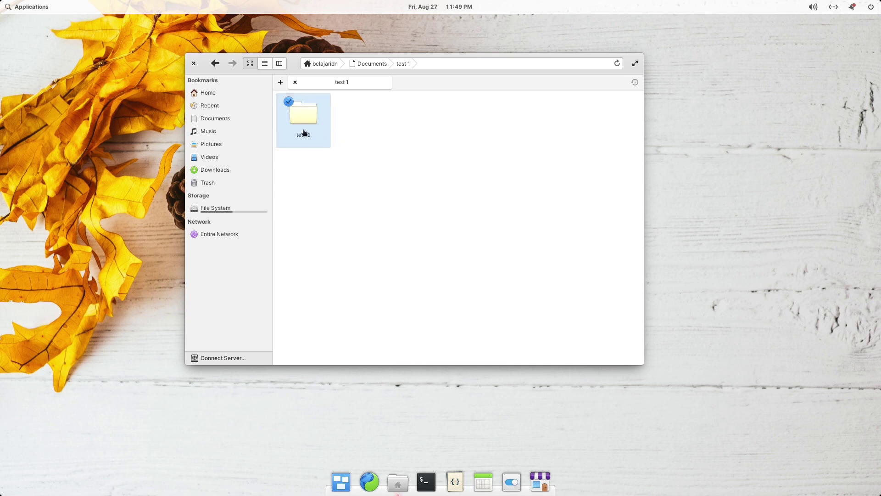
Inside test 2, create a folder named test 3, then return to Documents.
click(303, 131)
right_click(373, 159)
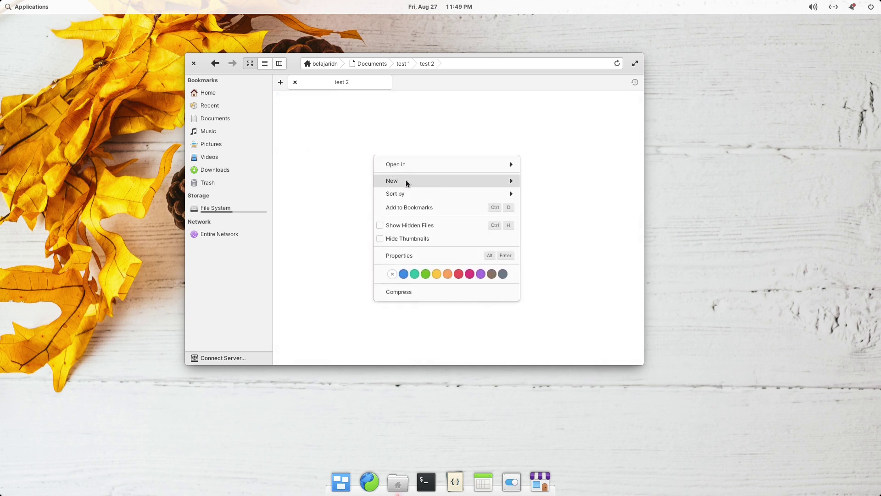
mouse_move(406, 180)
click(540, 182)
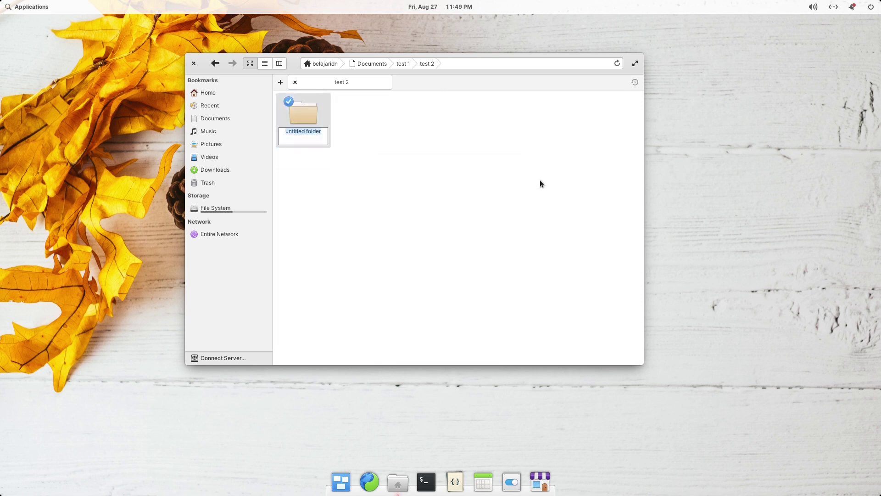
text(test 3)
key(Return)
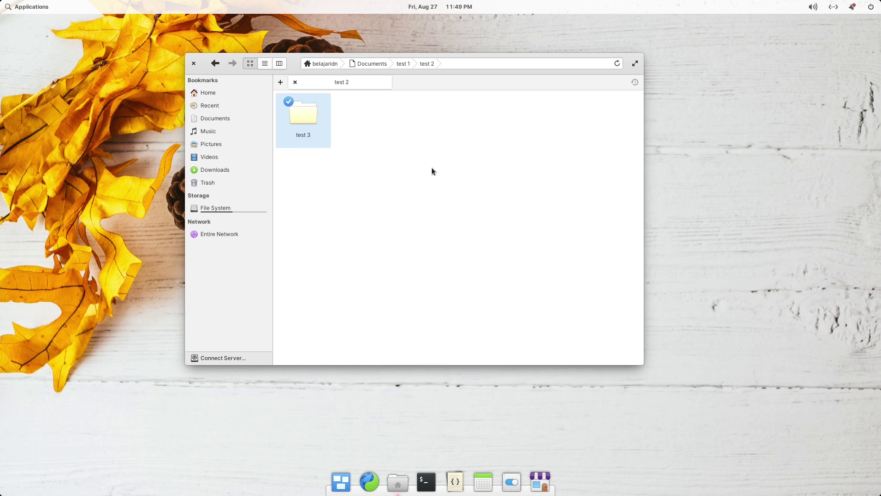
click(415, 157)
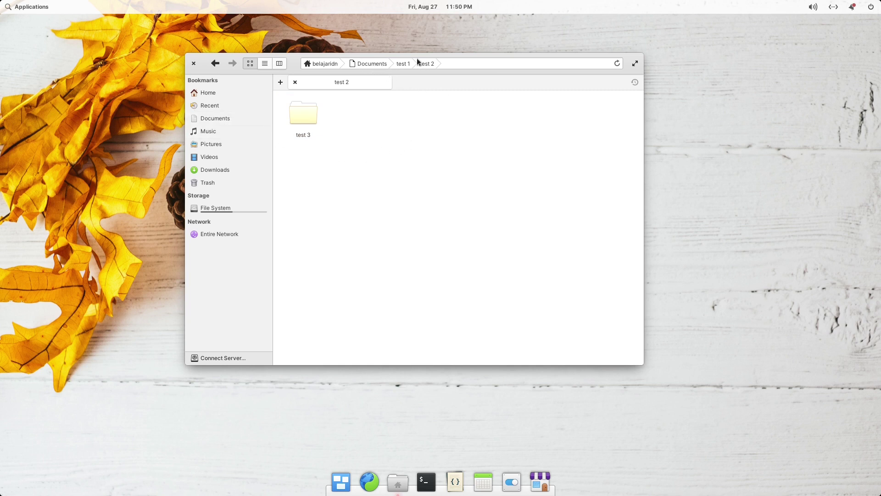
click(370, 63)
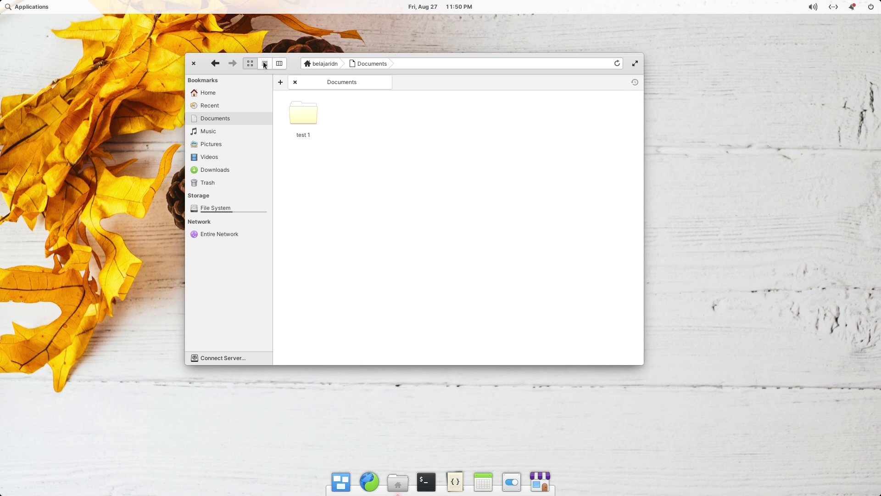
Switch to List view and expand test 1 and test 2 to reveal test 3.
click(264, 64)
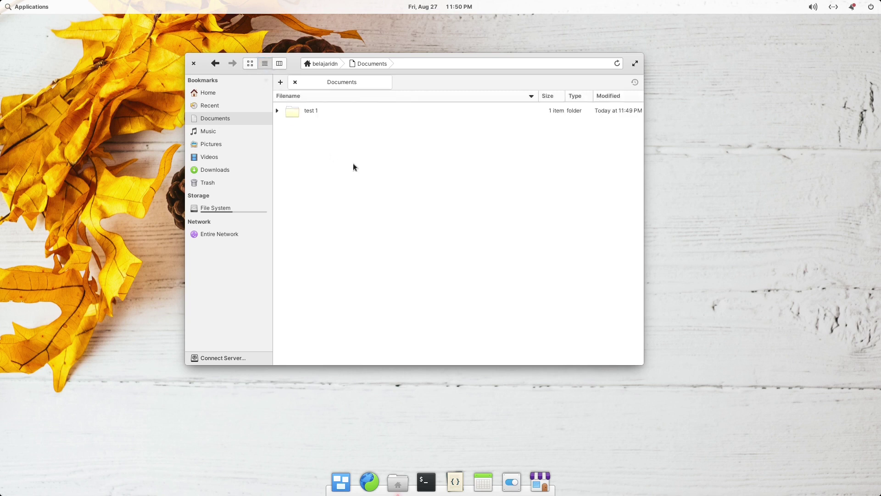
click(277, 111)
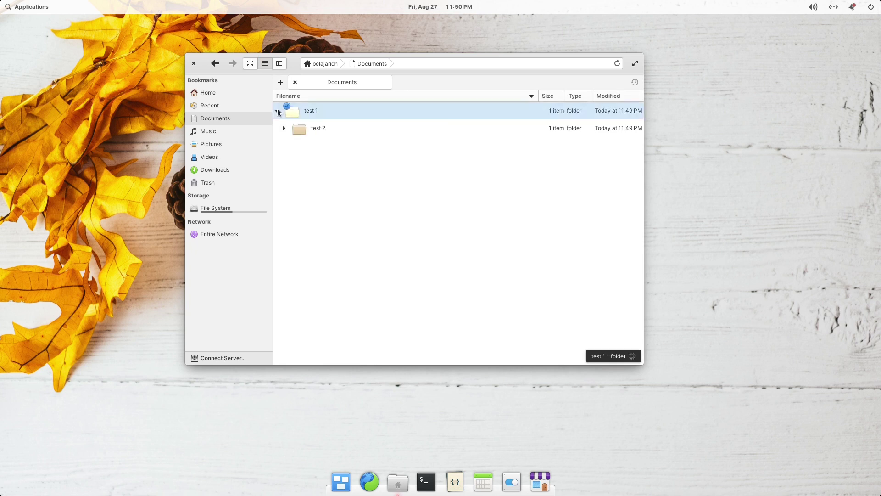
click(284, 128)
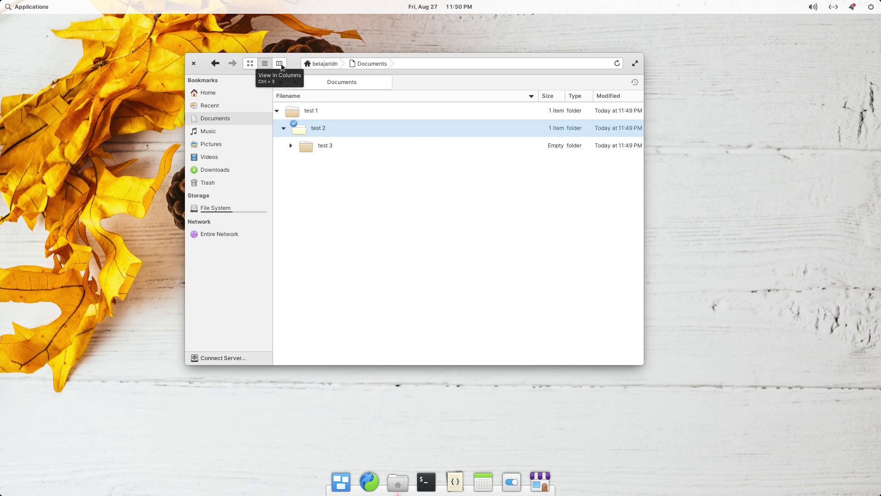
Browse test 1 and test 2 in Column view, then switch back to Icon view.
click(279, 63)
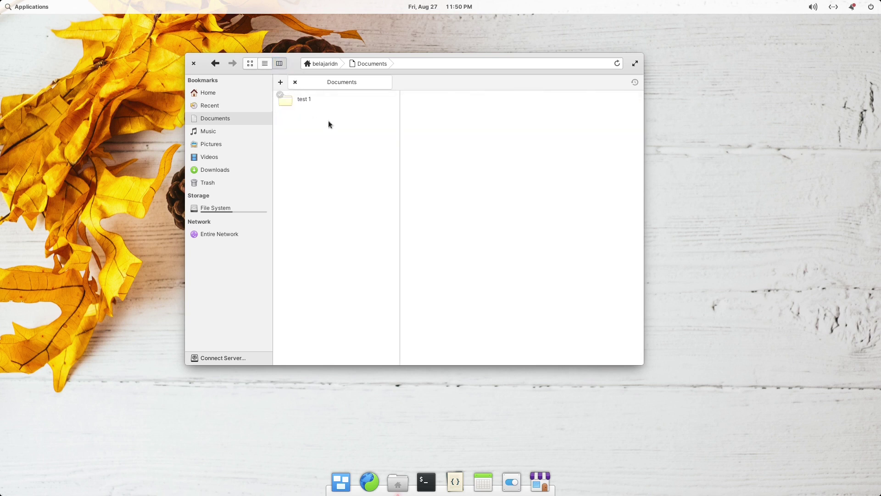
click(295, 99)
click(430, 101)
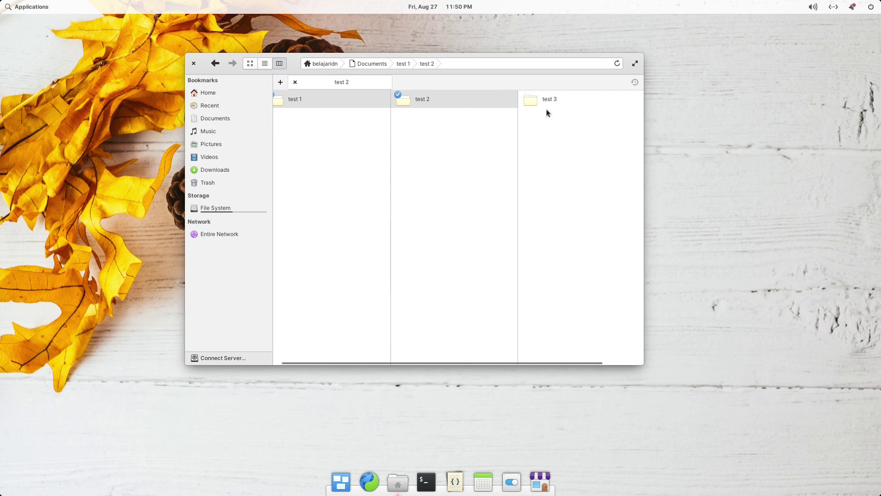
click(294, 102)
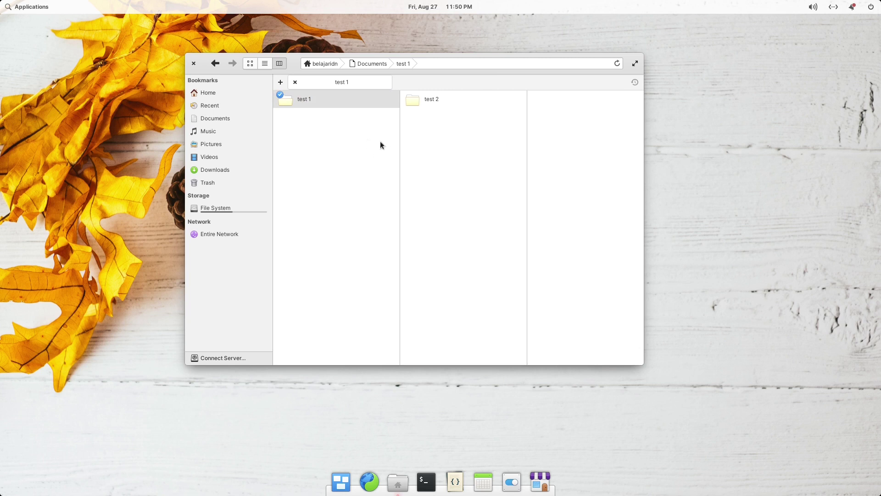
click(250, 64)
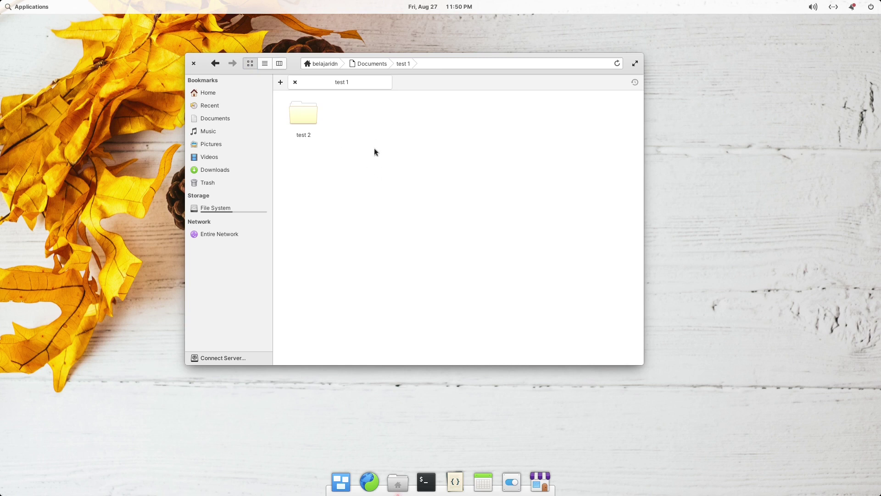
Go up to the home folder, then open Documents, test 1 and test 2 in turn.
click(367, 64)
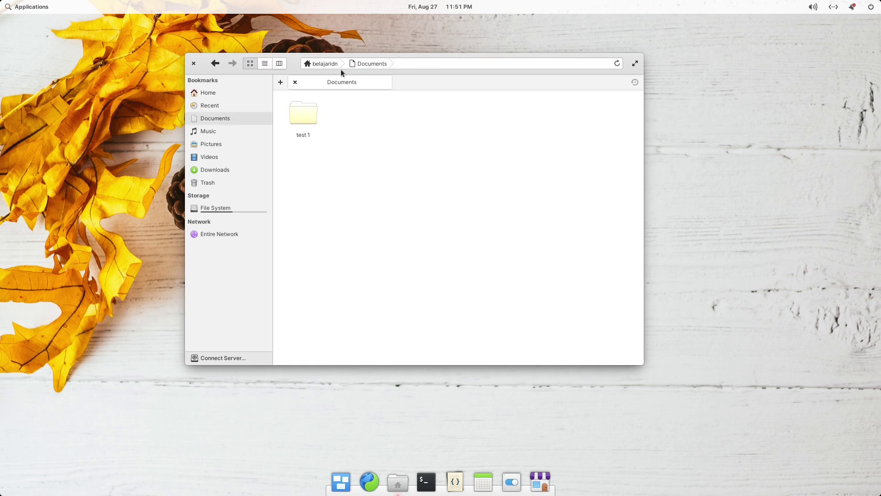
click(319, 64)
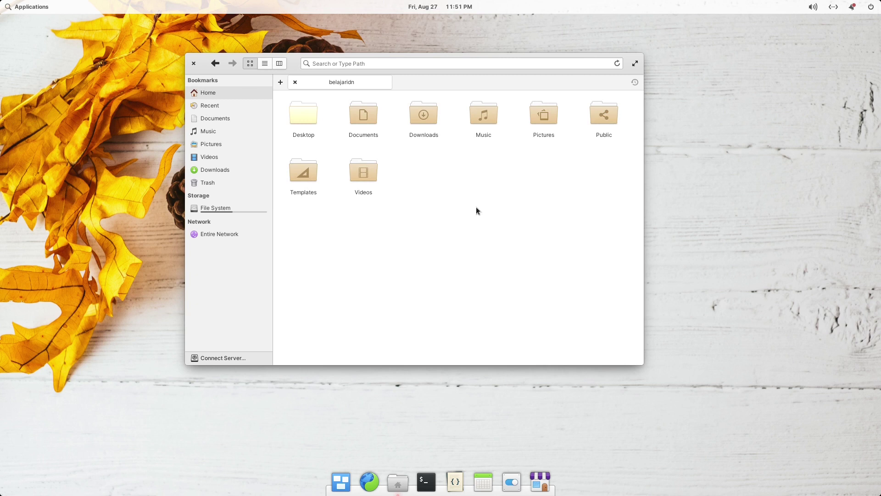
click(358, 117)
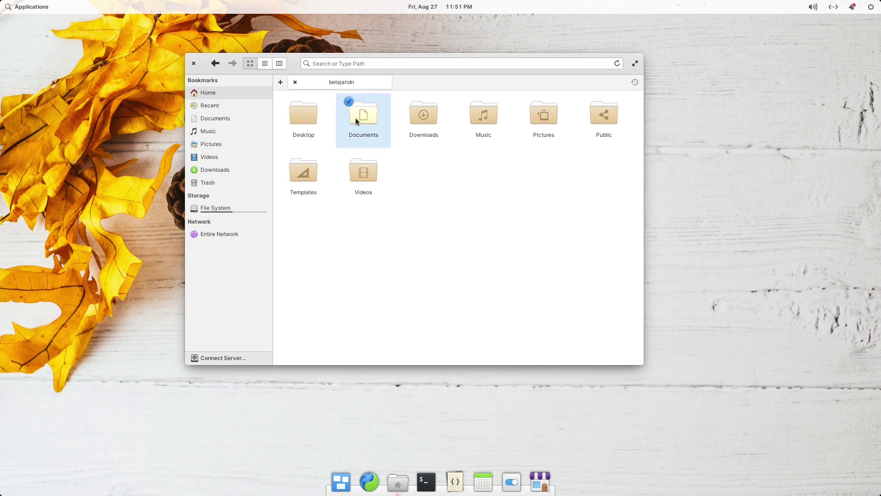
click(305, 123)
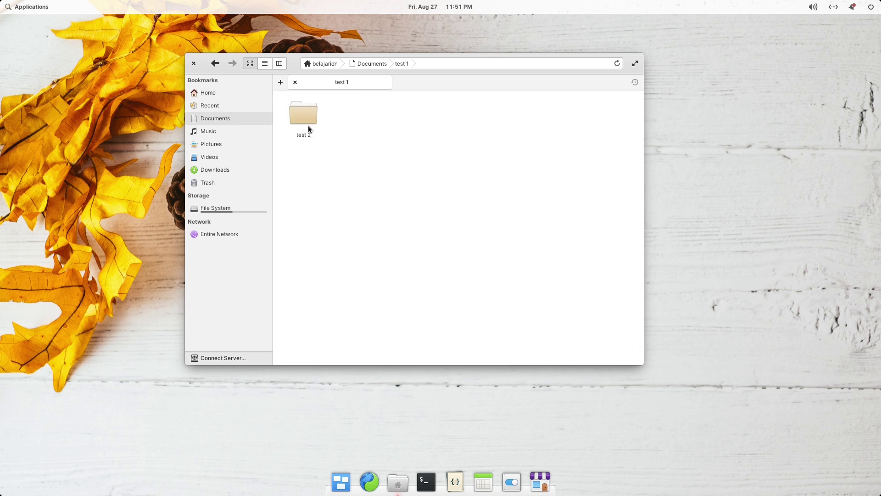
click(305, 123)
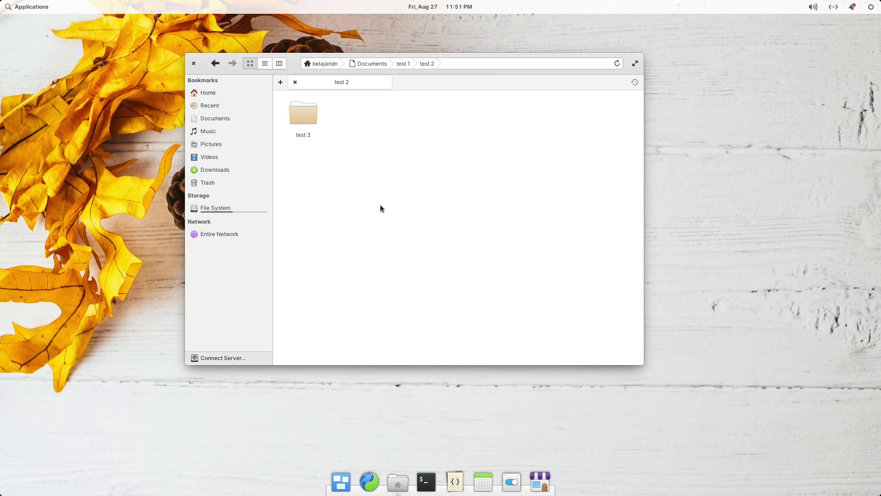
Open test 3, then return to test 2 via the breadcrumb.
right_click(363, 174)
click(348, 152)
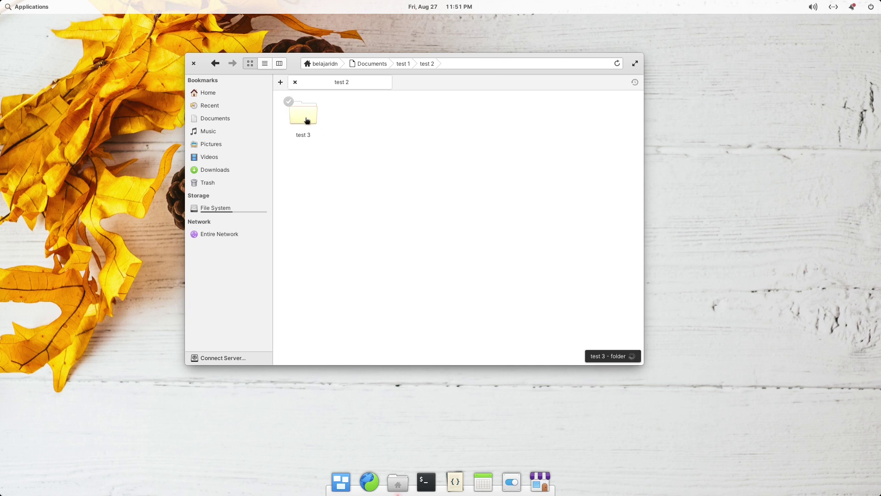
double_click(307, 118)
right_click(329, 146)
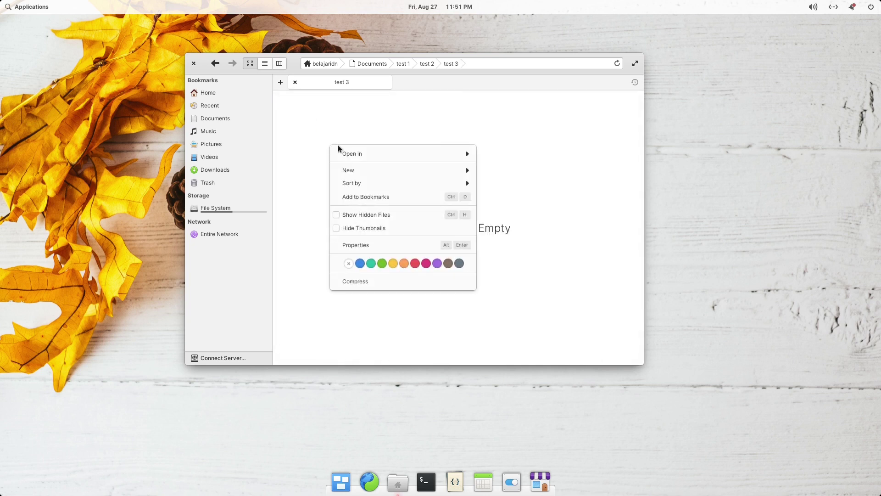
click(343, 115)
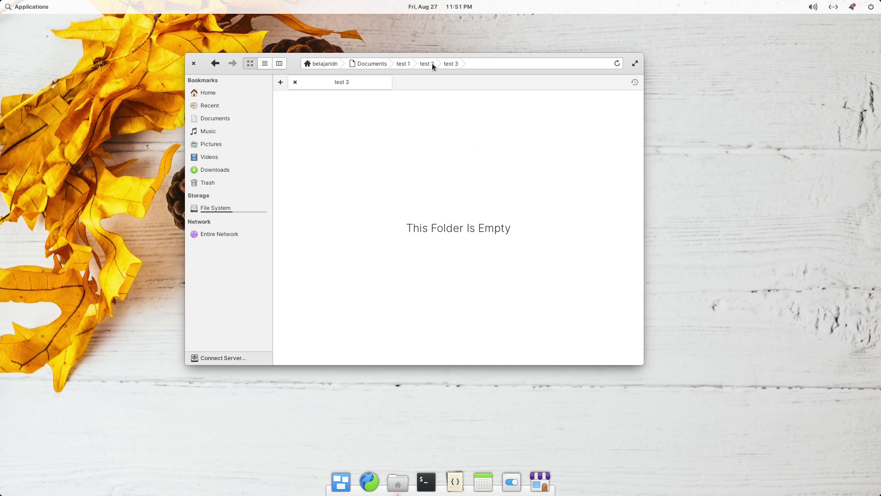
click(424, 63)
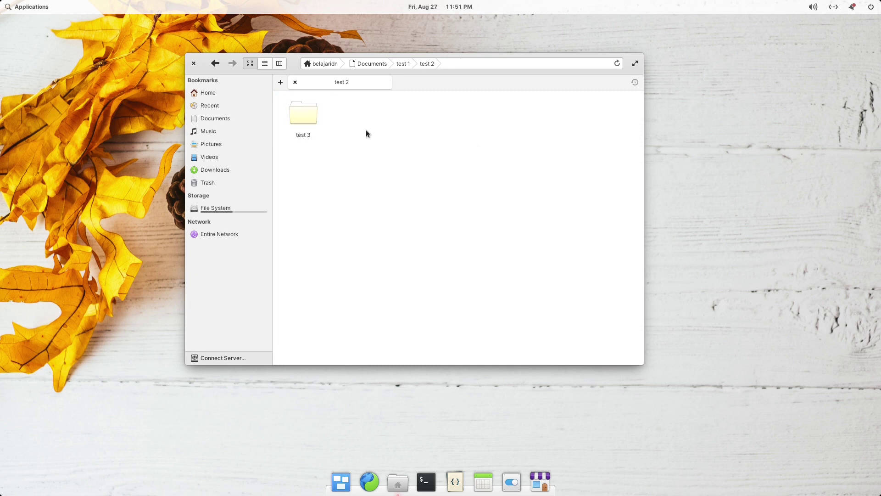
Create an empty file named coba.txt in the test 2 folder.
right_click(335, 172)
mouse_move(362, 198)
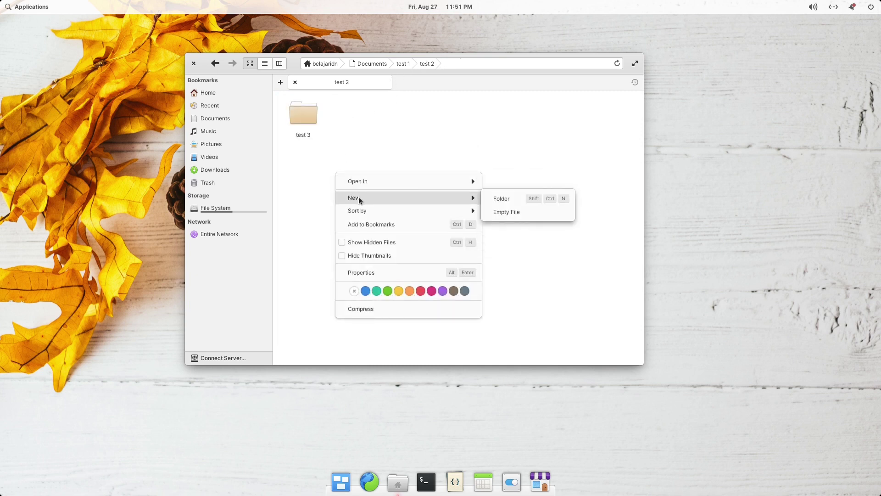
click(510, 211)
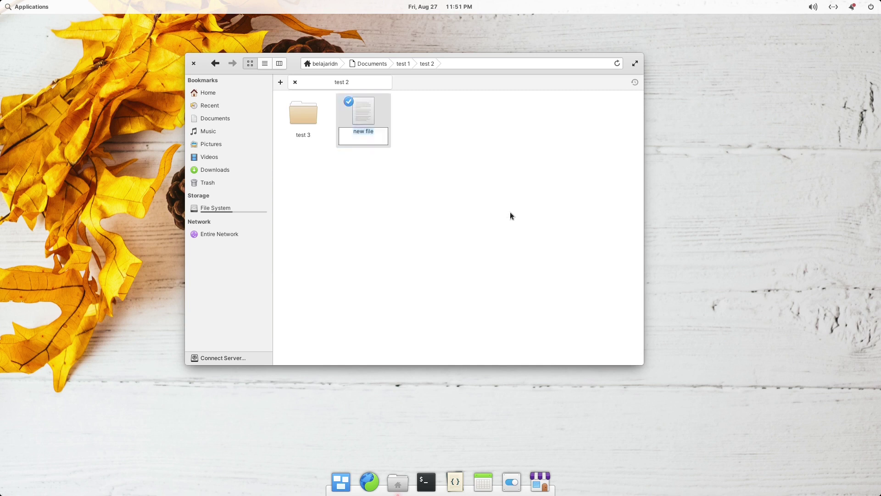
text(coba)
text(.yxy)
key(BackSpace)
key(BackSpace)
key(BackSpace)
text(txt)
key(Return)
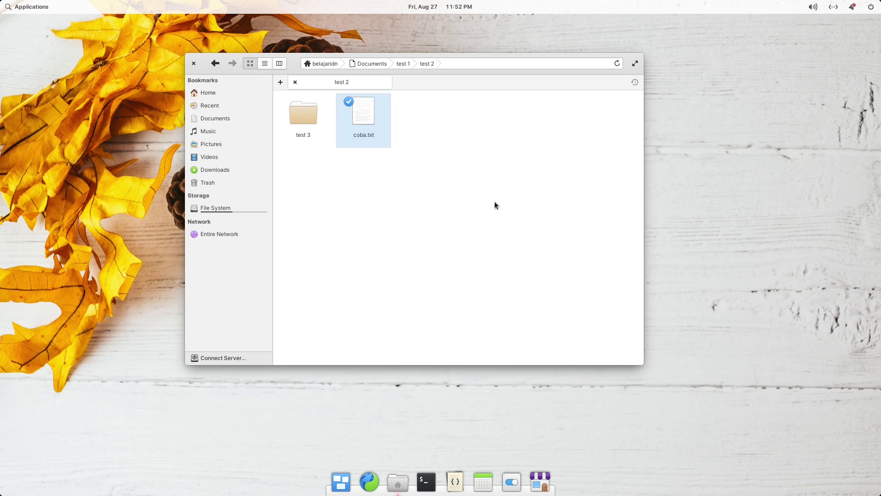
Select coba.txt and open it in Code.
click(494, 201)
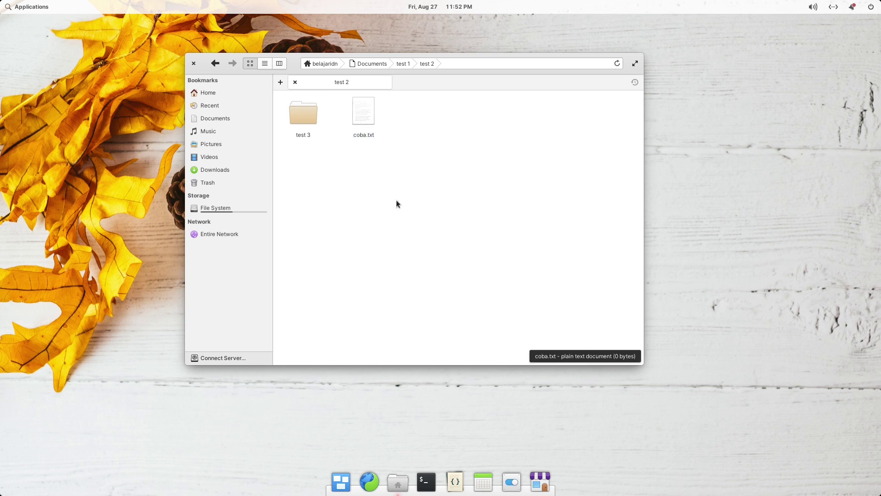
click(369, 118)
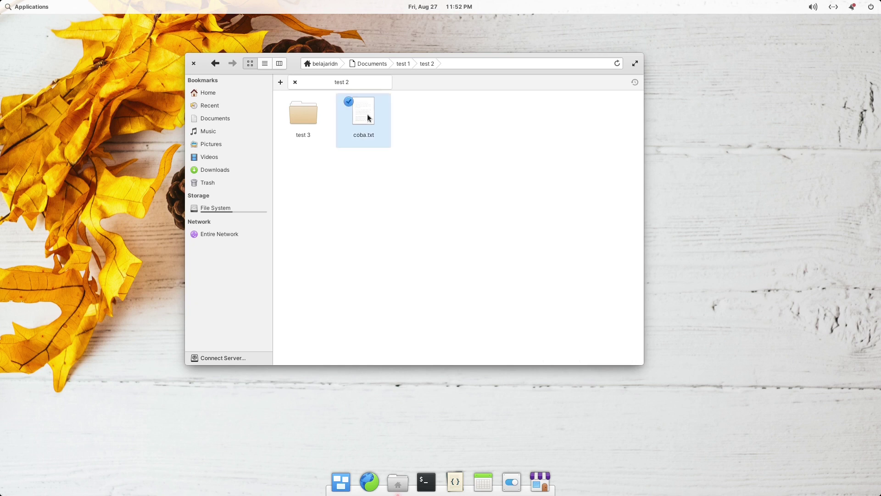
click(367, 118)
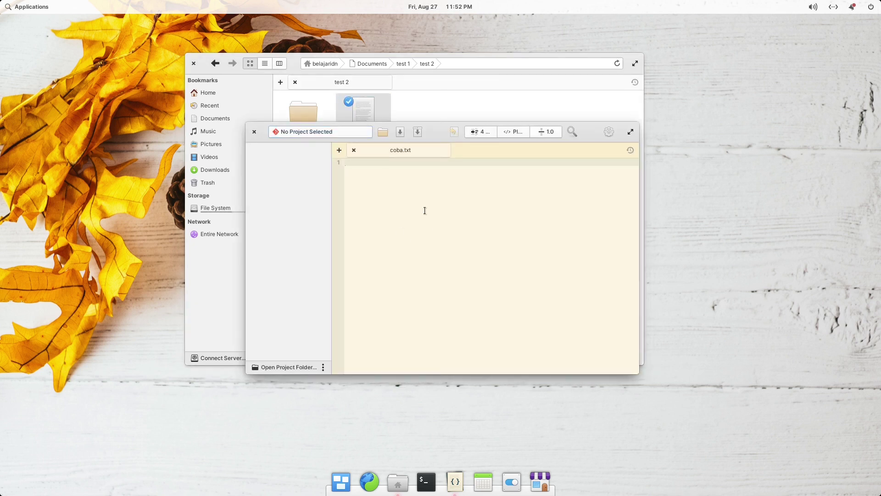
Type 'ini text coba' into coba.txt and close the editor.
drag(436, 135, 422, 114)
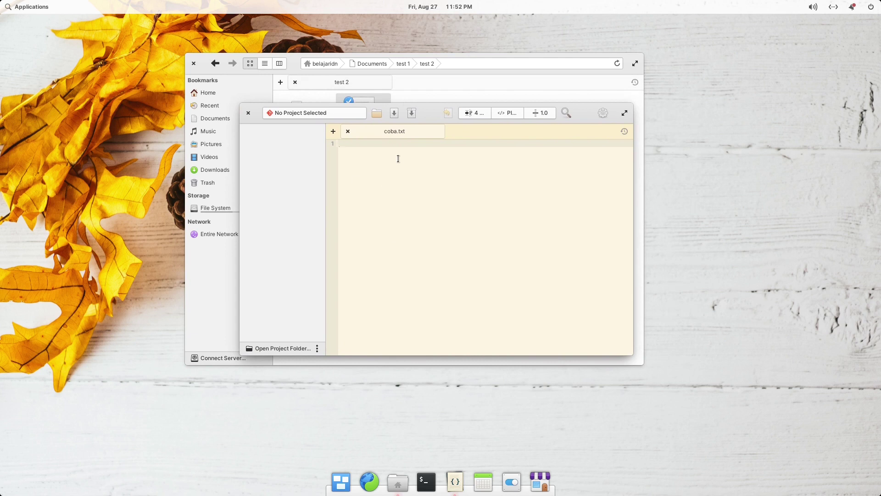
text(ini text coba)
click(247, 113)
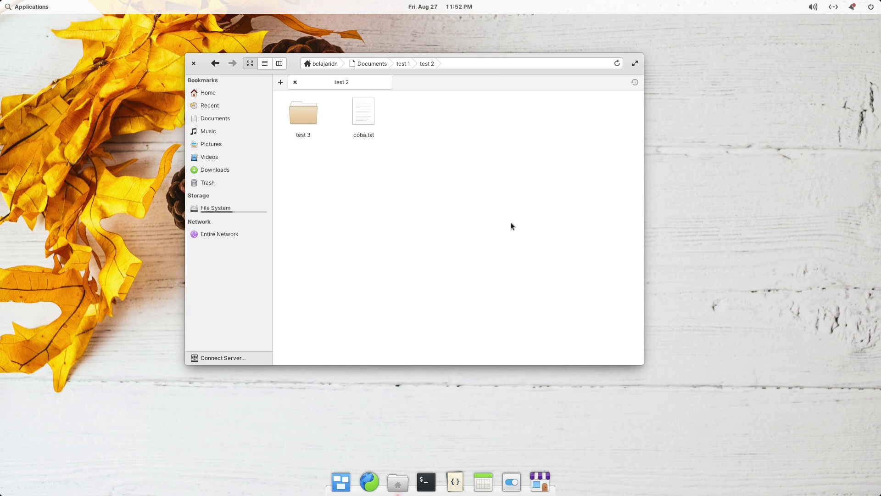
Reopen coba.txt to confirm the saved text, then close Code again.
click(365, 124)
click(431, 205)
double_click(368, 112)
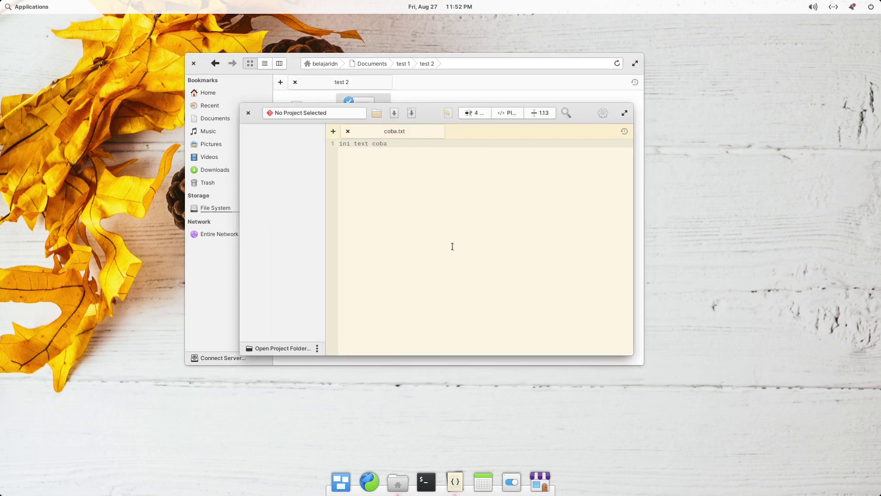
click(247, 114)
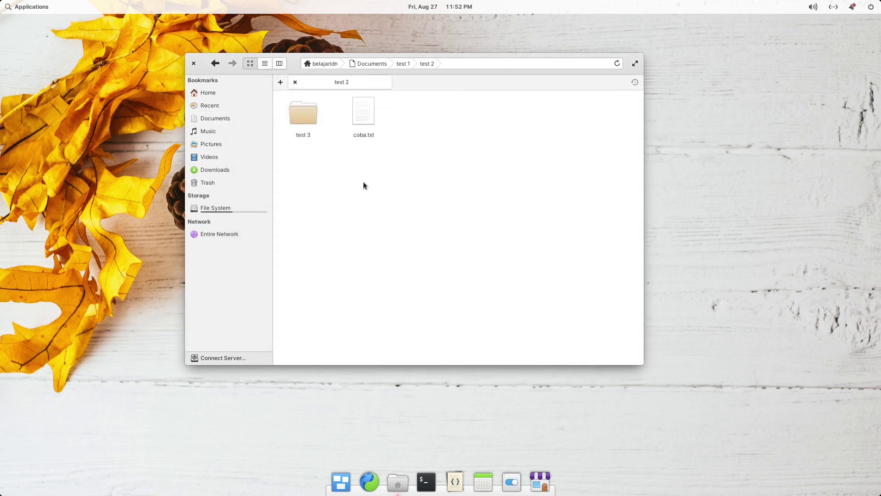
Open the test 3 folder, go back to Documents, and add a new Home tab.
double_click(300, 115)
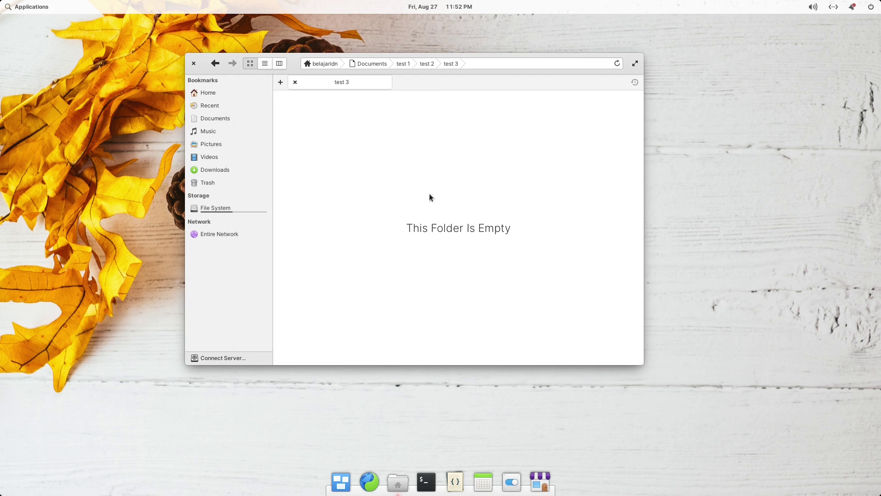
click(375, 64)
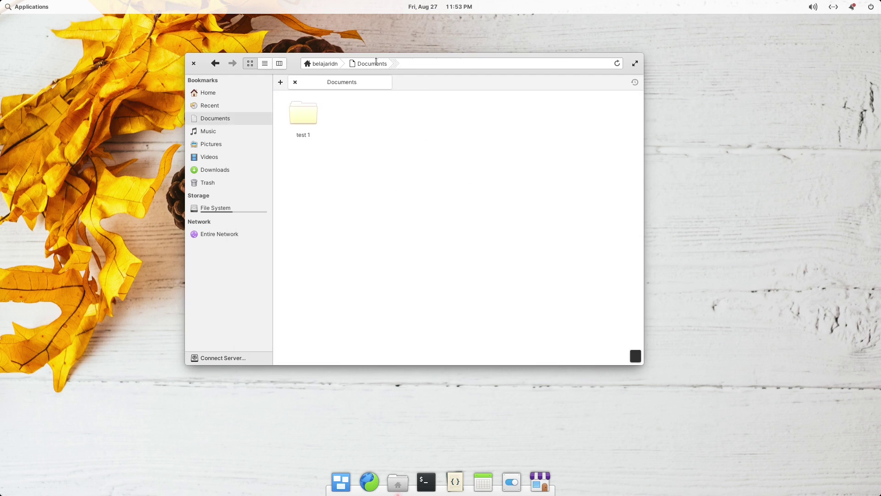
click(281, 84)
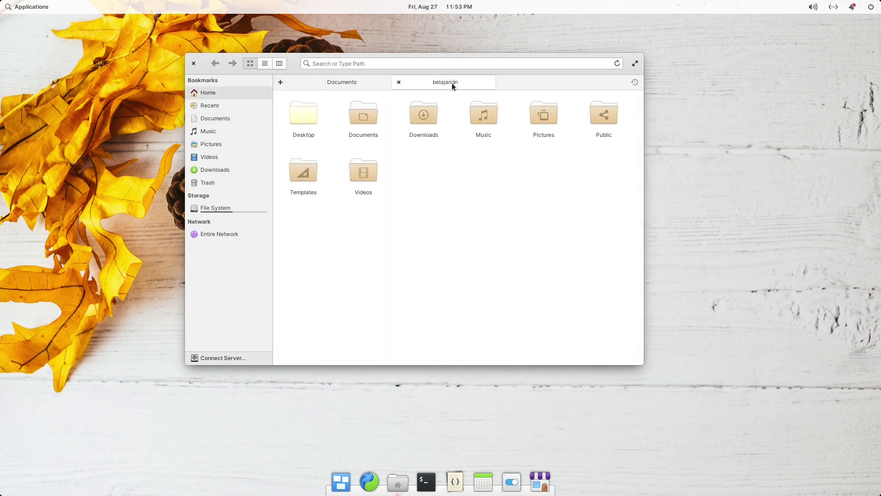
Switch between the Documents and Home tabs, close Home, and move the window partly off-screen left.
click(332, 81)
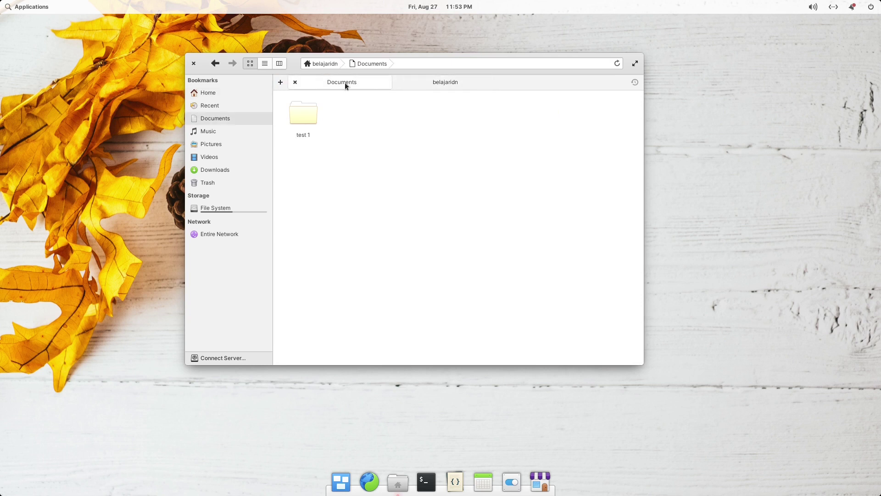
click(438, 84)
click(346, 80)
click(418, 80)
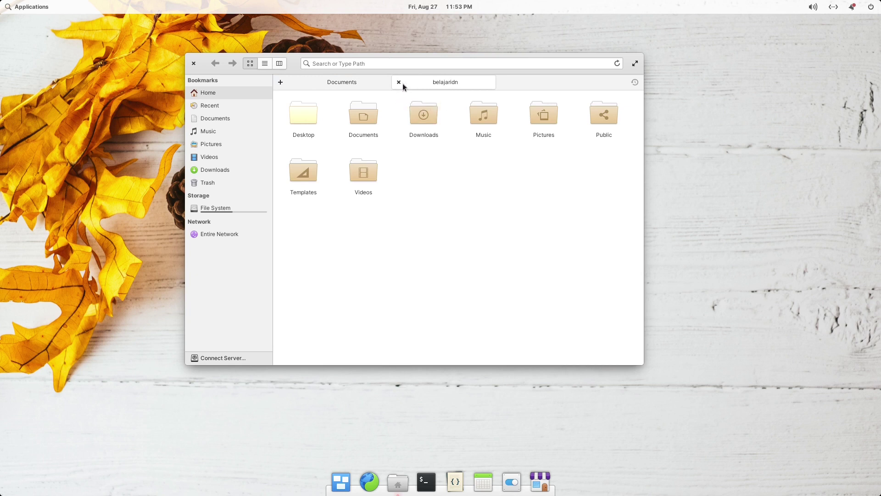
click(399, 83)
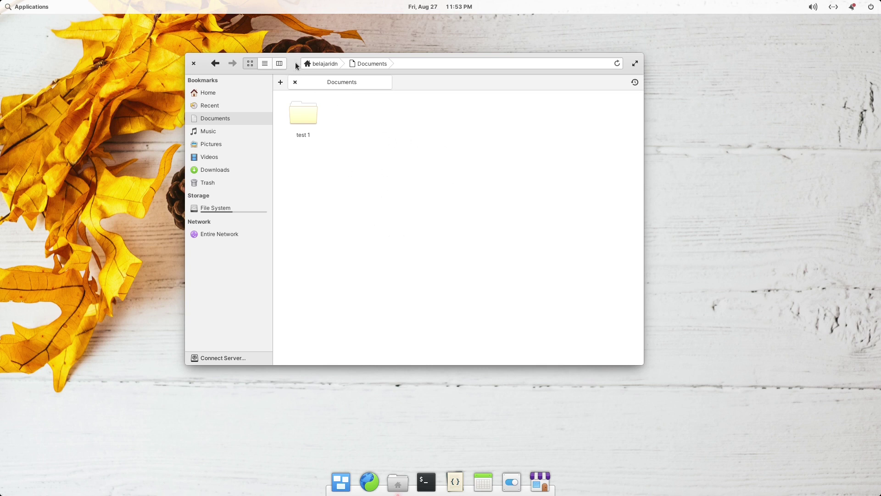
drag(291, 65, 220, 222)
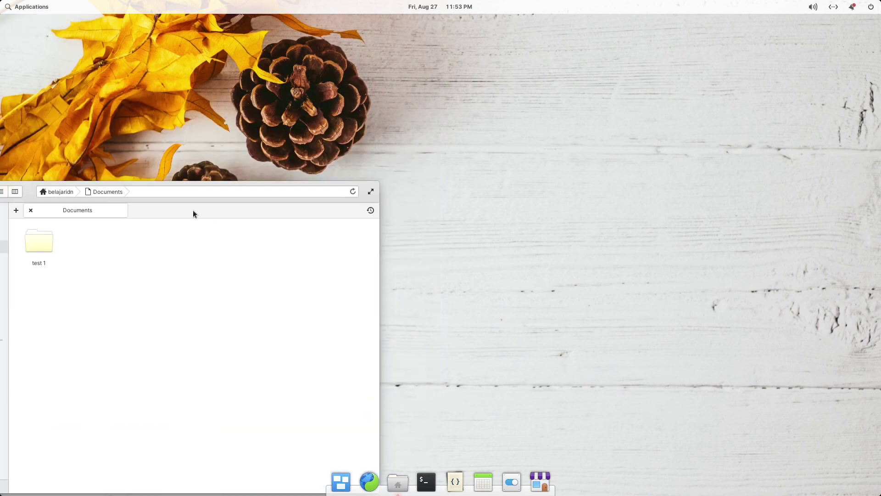
Snap Files left, float it again, then launch Terminal and snap it to the right half.
drag(26, 188, 2, 103)
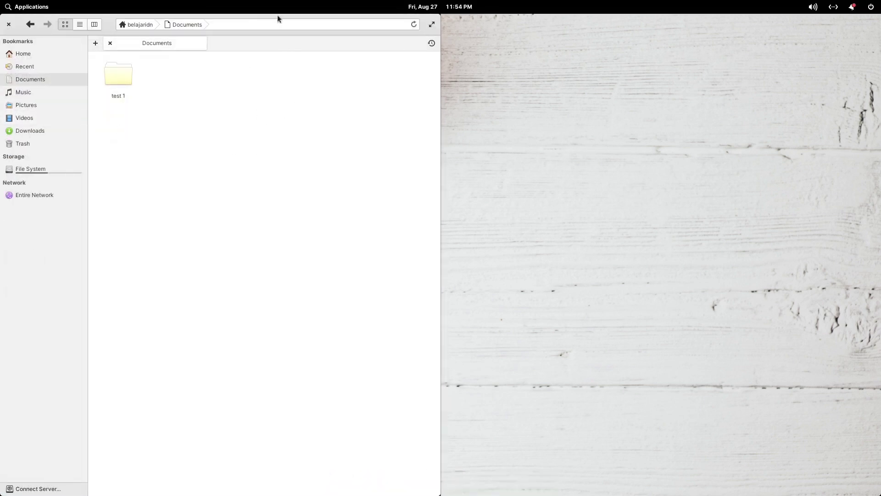
drag(277, 19, 275, 55)
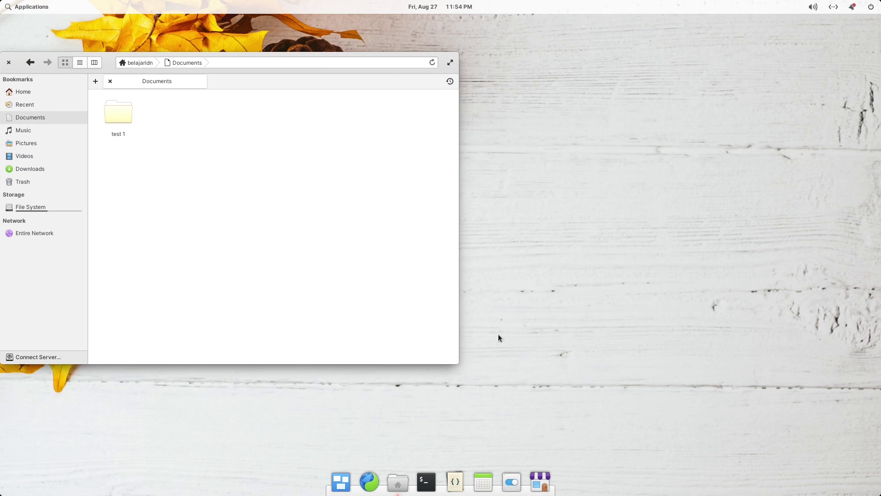
click(427, 482)
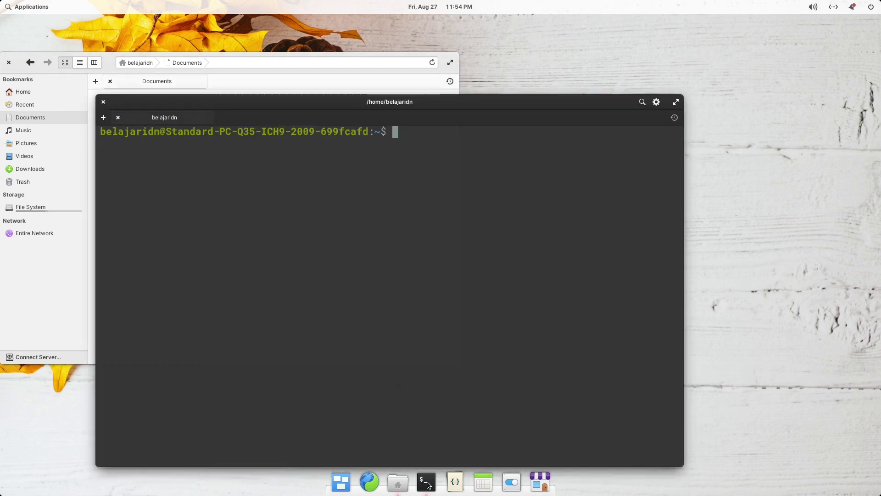
drag(406, 104, 878, 94)
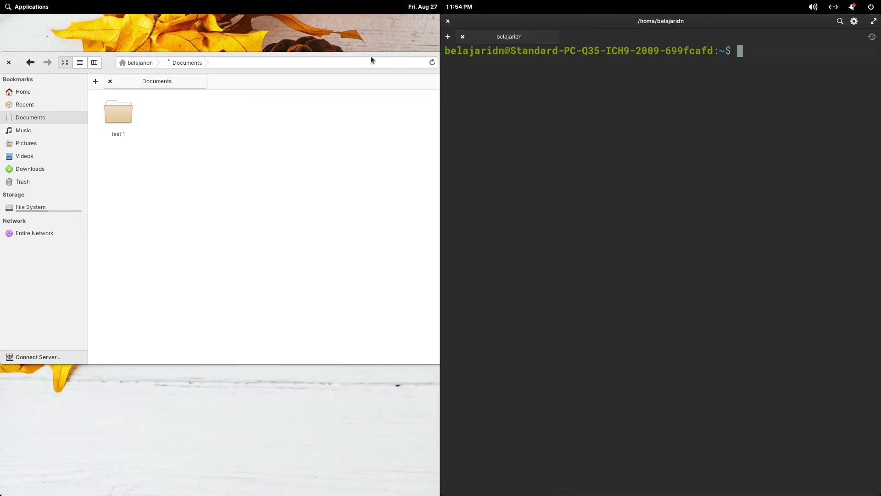
Tile Files on the left half beside the terminal and switch focus between the two.
click(241, 101)
drag(241, 101, 2, 166)
click(578, 142)
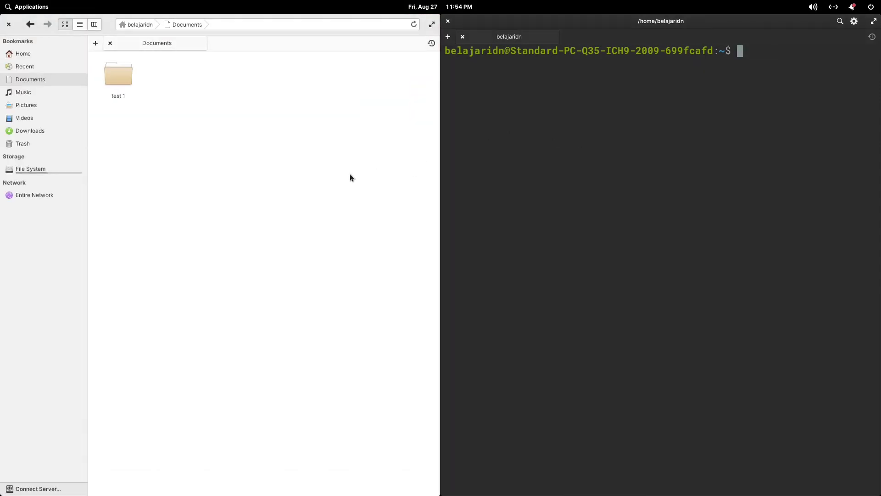
click(349, 174)
click(607, 165)
click(384, 178)
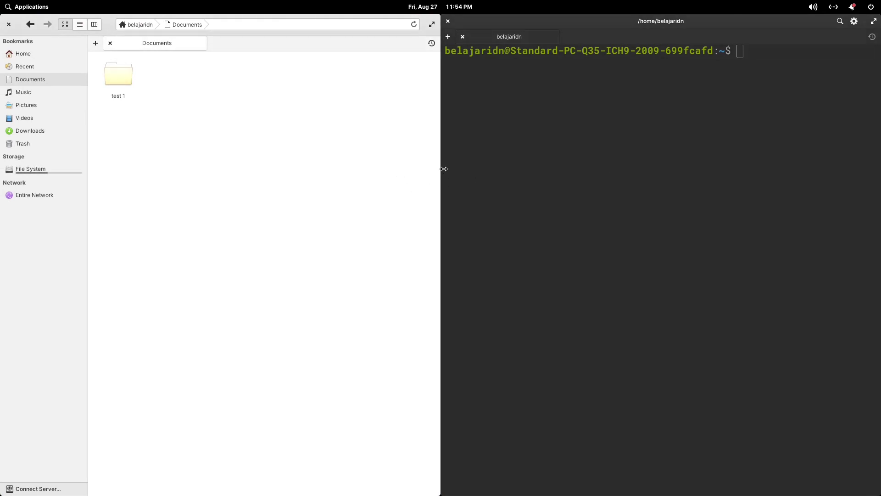
Resize the Files/terminal split both ways, then float the terminal with Super+Down.
drag(443, 169, 649, 172)
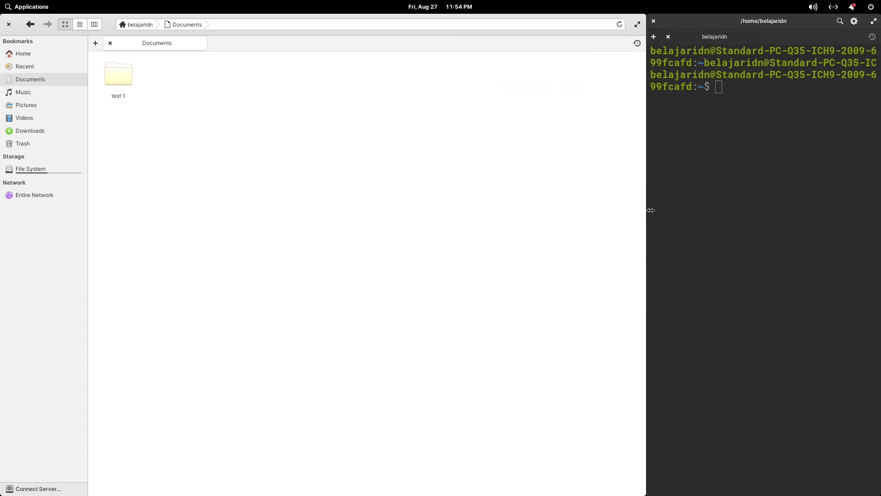
drag(645, 213, 373, 248)
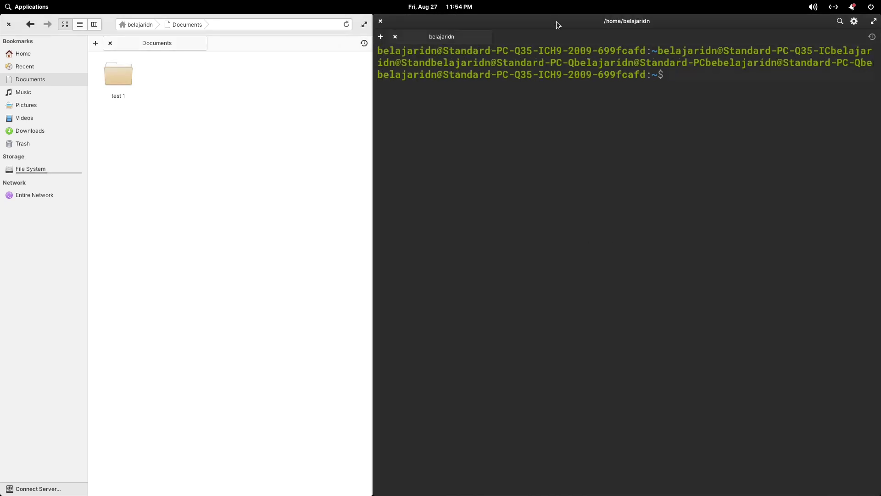
key(super+Down)
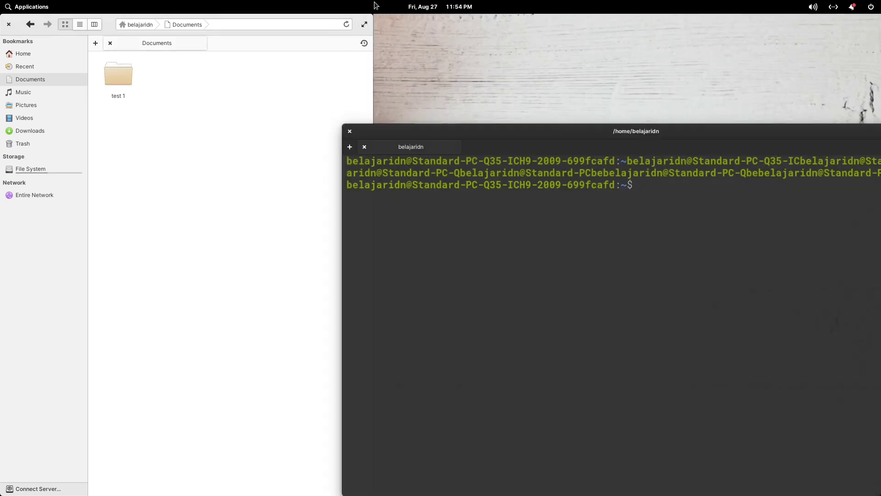
Float Files with Super+Down, then shrink the terminal and move it to the right side.
click(299, 21)
key(super+Down)
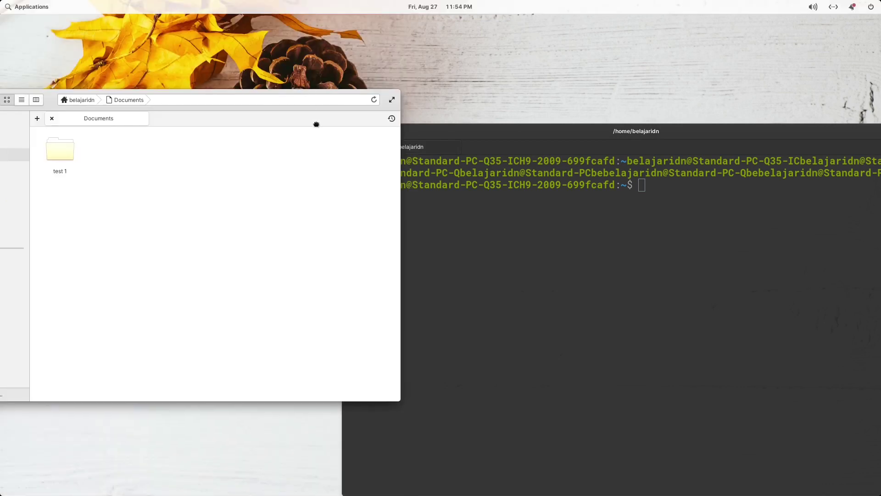
drag(499, 134, 412, 66)
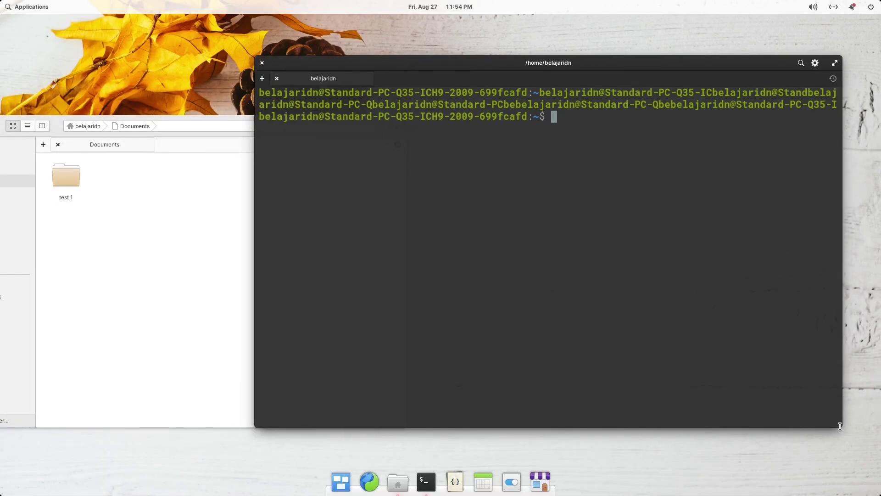
drag(842, 422, 627, 327)
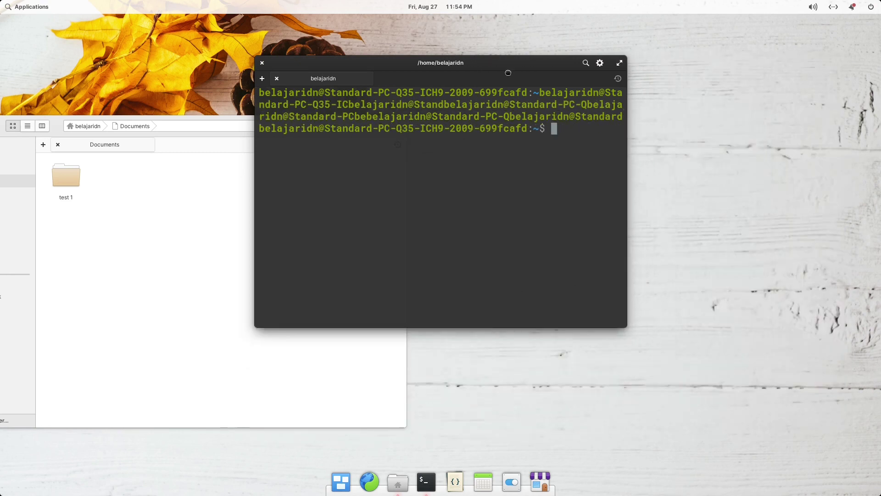
drag(508, 70, 733, 133)
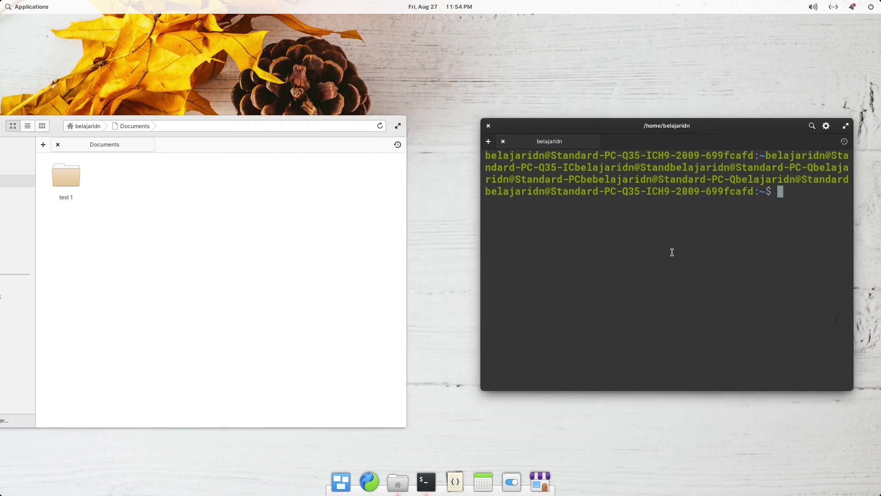
Clear the terminal with Ctrl+L, move Files to the centre, and close the terminal.
key(ctrl+l)
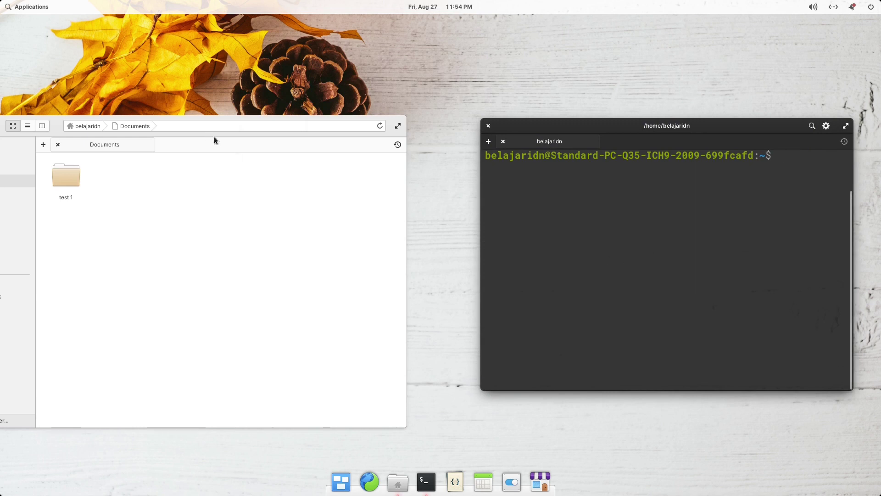
drag(214, 120, 421, 77)
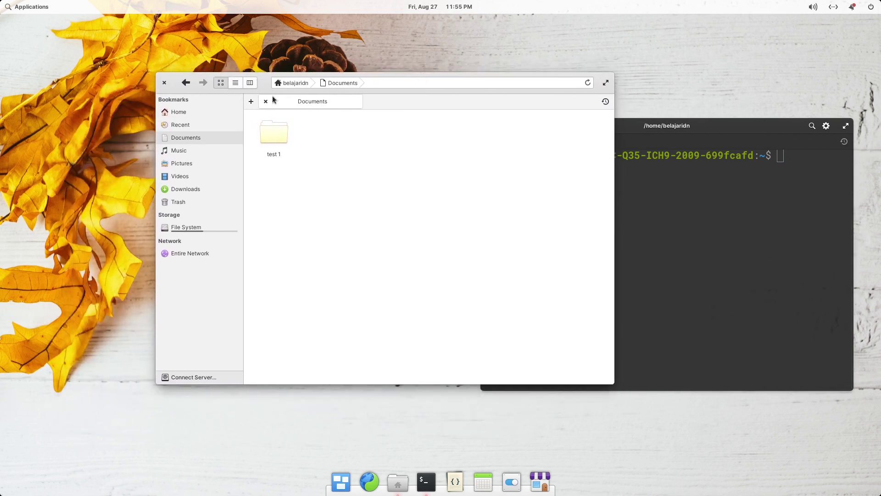
click(698, 193)
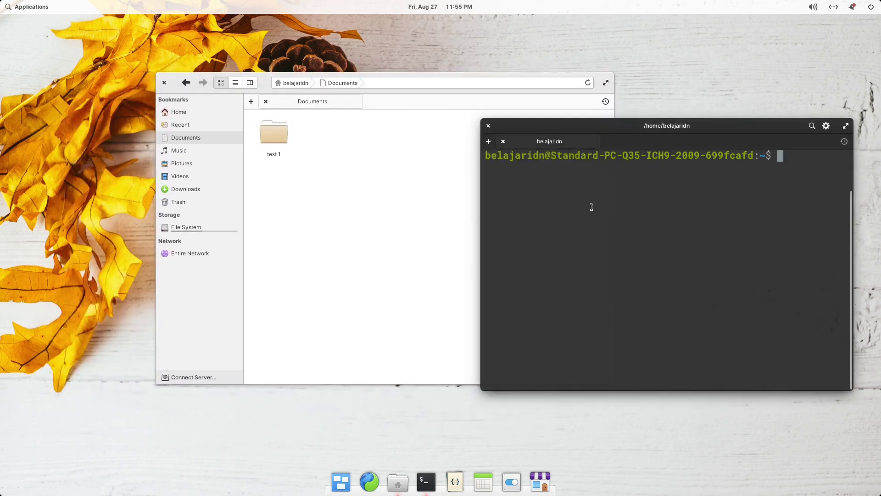
click(488, 127)
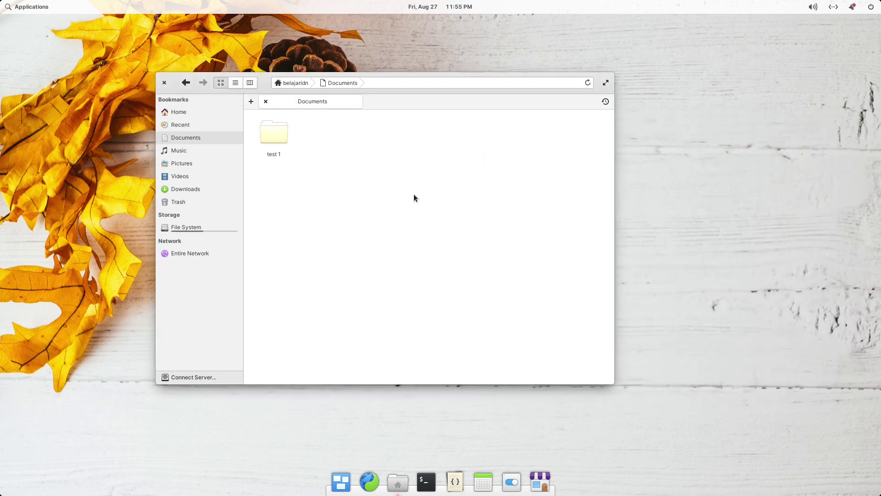
Maximize and restore Files with the header button, then again with Super+Up and Super+Down.
drag(392, 81, 384, 56)
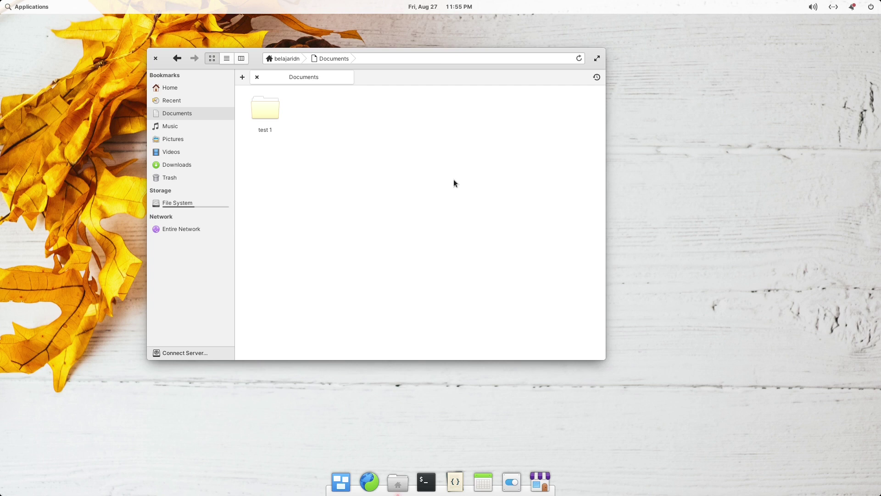
click(597, 58)
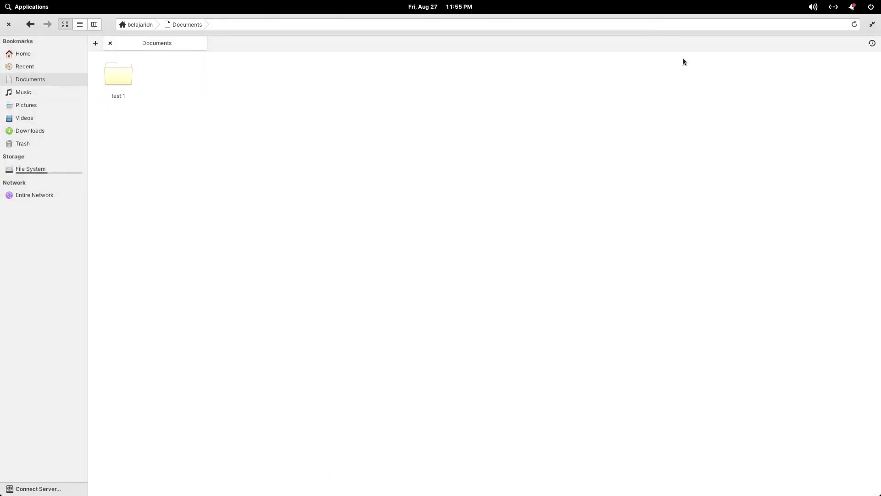
click(872, 24)
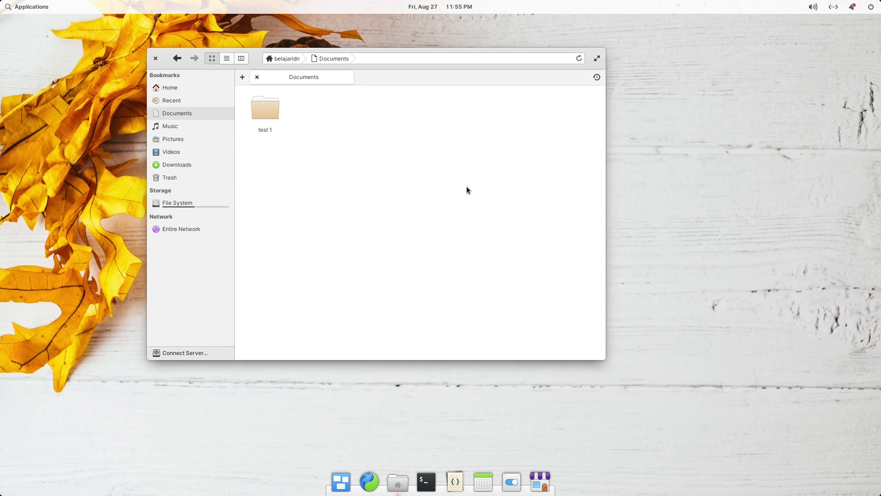
key(super+Up)
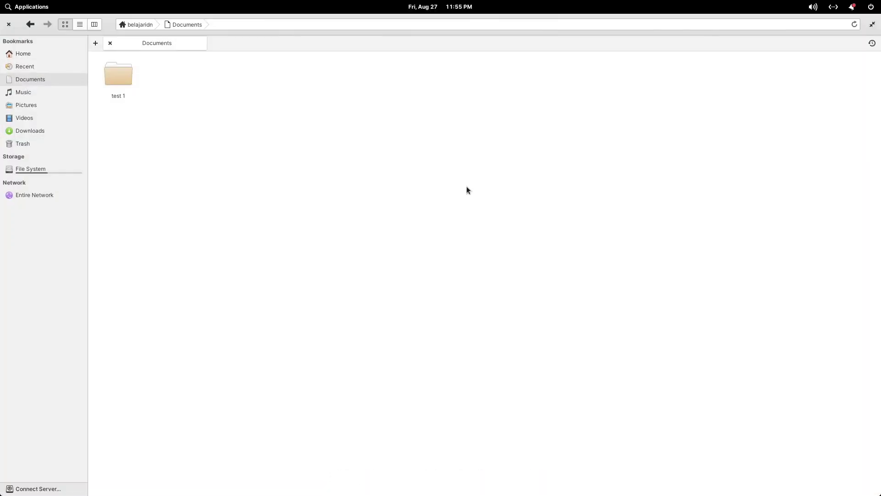
key(super+Down)
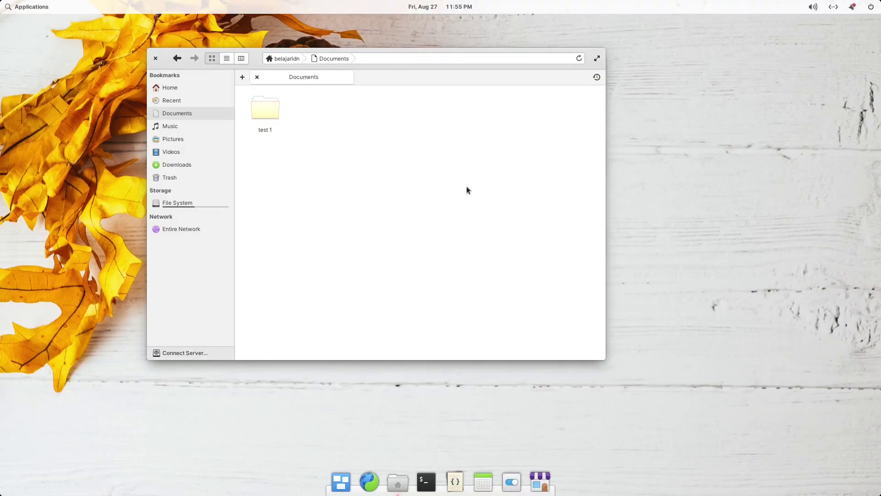
Quit Files with Ctrl+Q, reopen it from the dock, and quit it again.
key(ctrl+q)
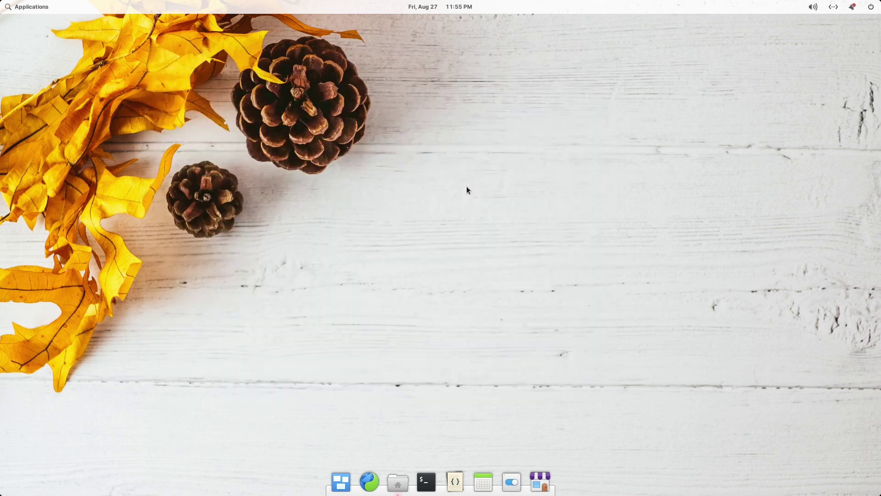
click(397, 483)
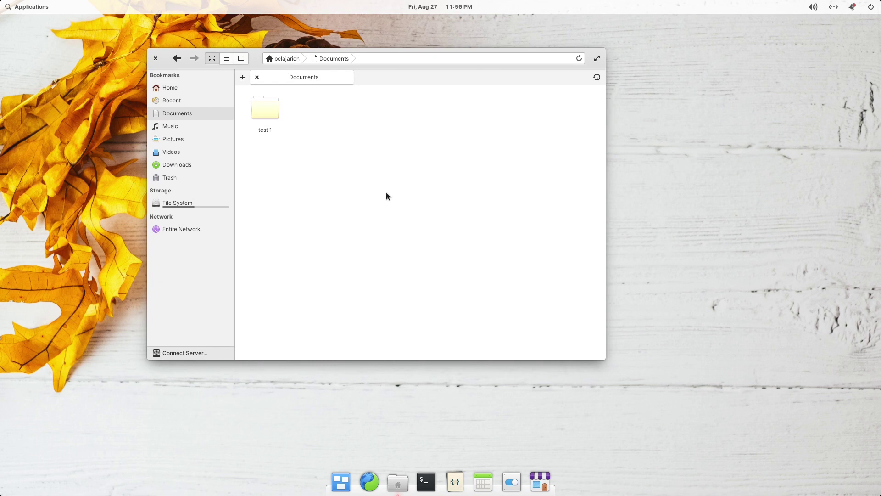
key(ctrl+q)
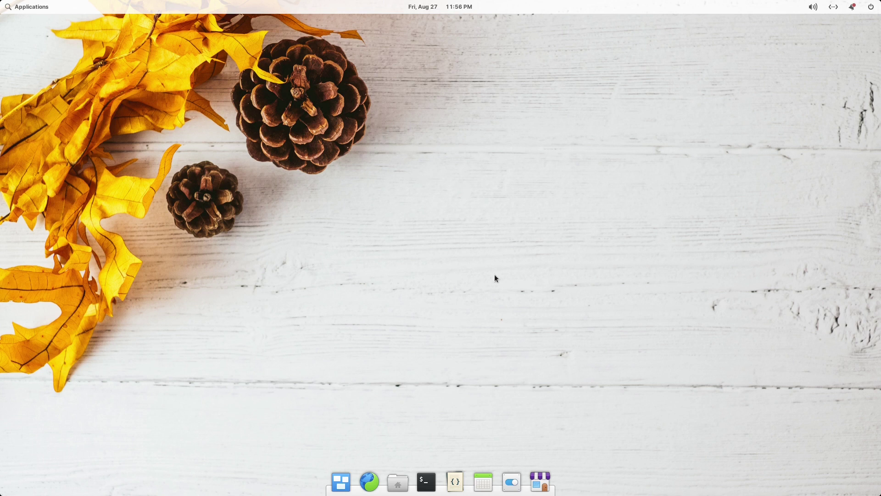
Open Files and a Terminal from the dock, shrinking the terminal text with Ctrl+minus.
click(397, 482)
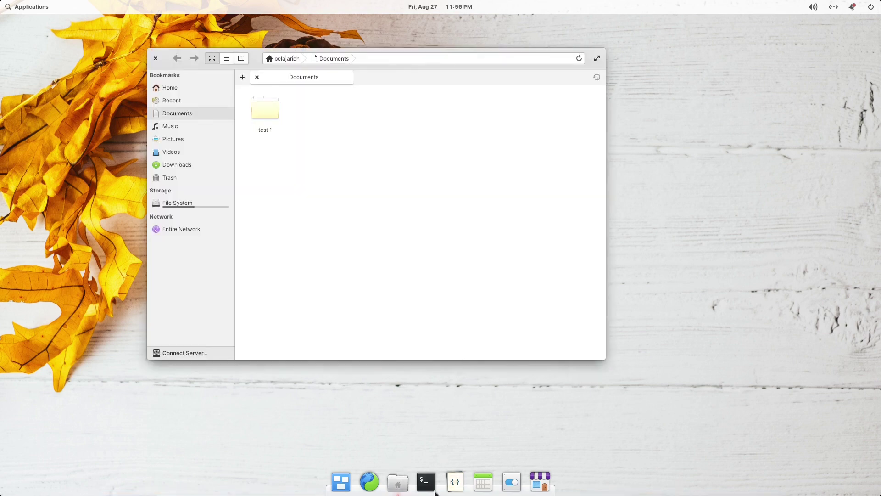
click(426, 483)
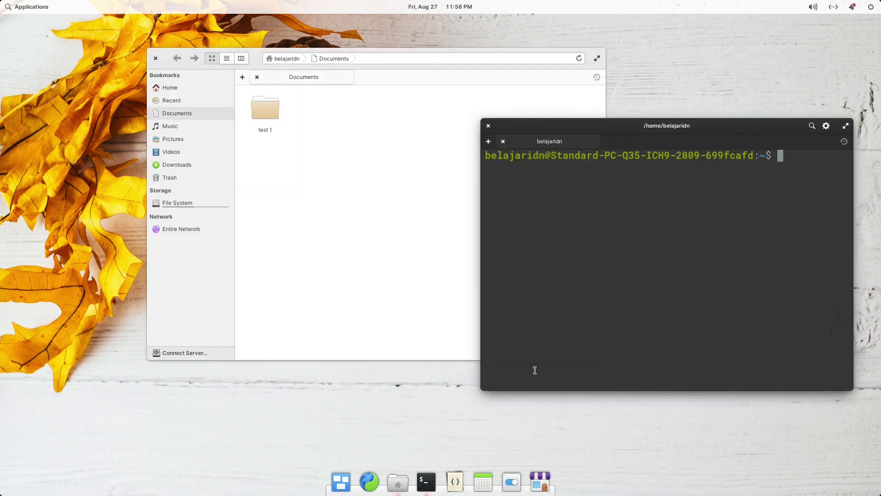
drag(603, 128, 507, 120)
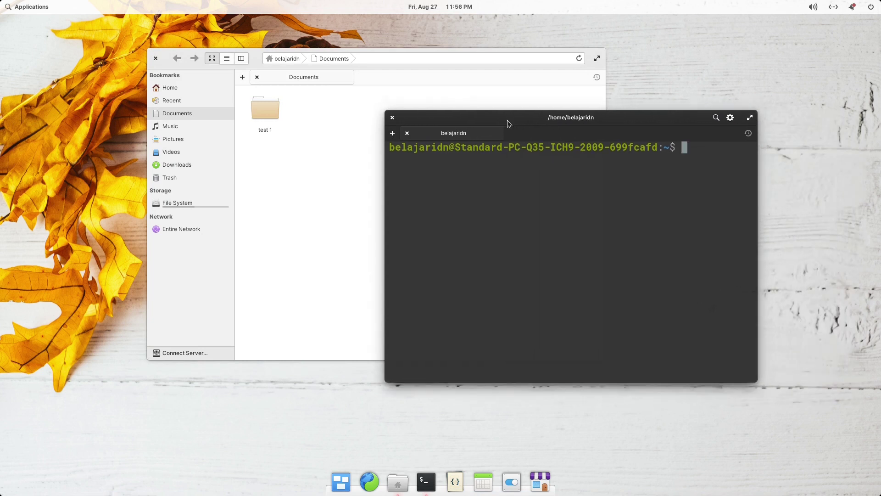
key(ctrl+minus)
key(ctrl+minus)
key(ctrl+minus)
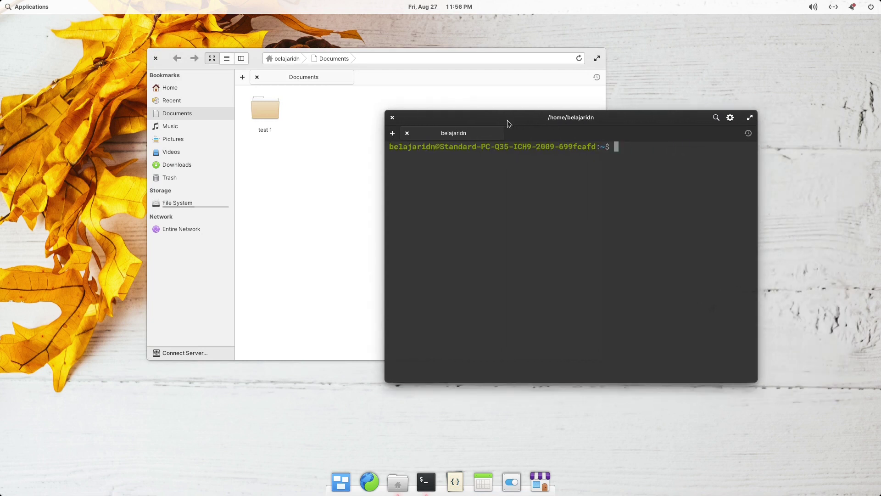
click(310, 160)
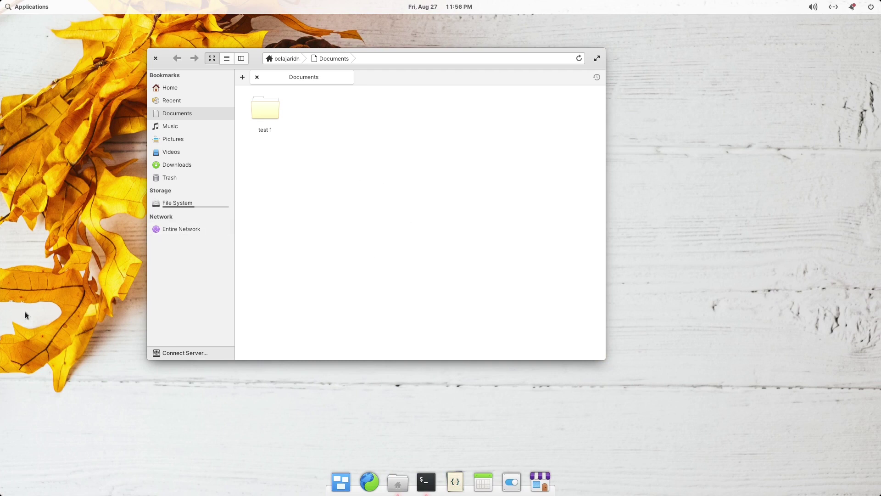
Switch workspaces via the dock and Multitasking View, ending on the terminal's workspace.
click(428, 468)
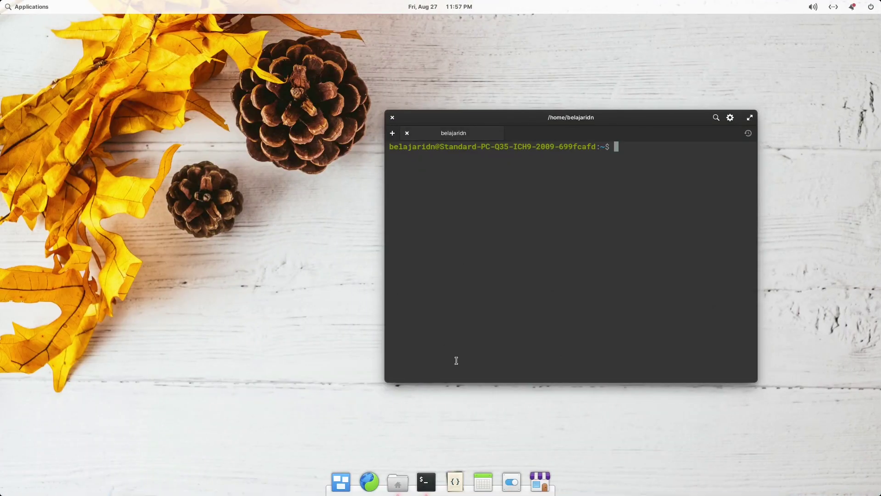
click(398, 486)
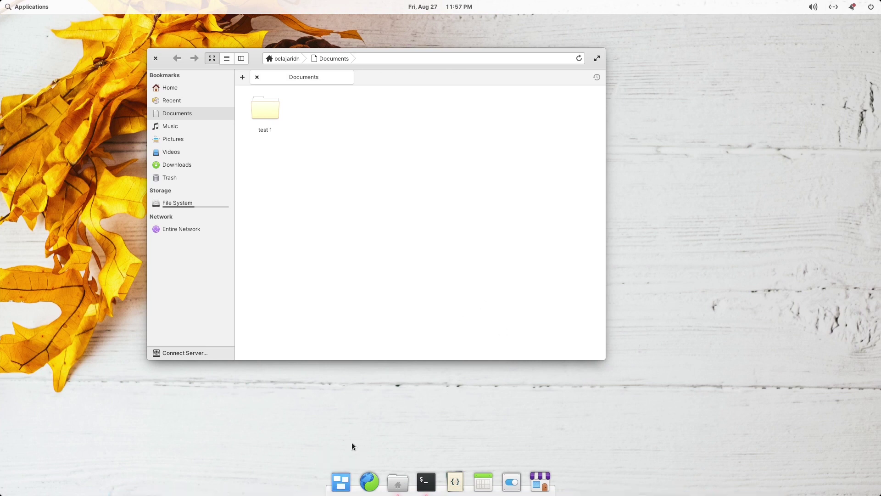
click(340, 484)
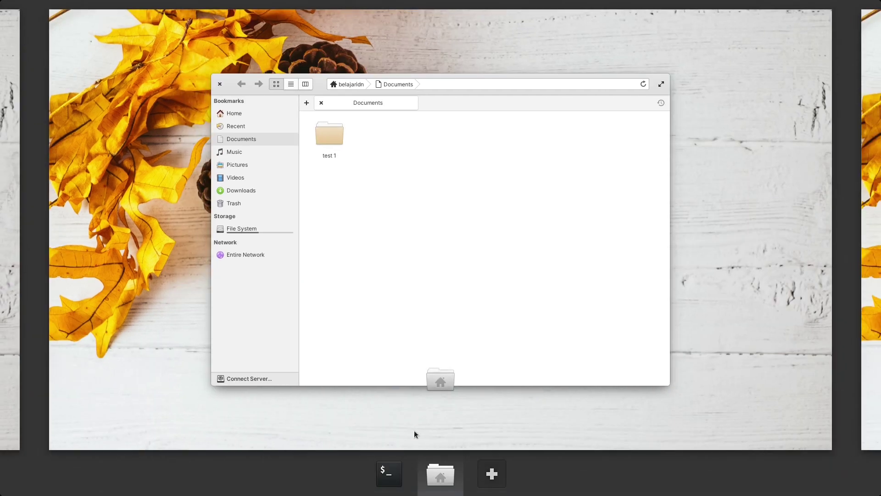
click(2, 269)
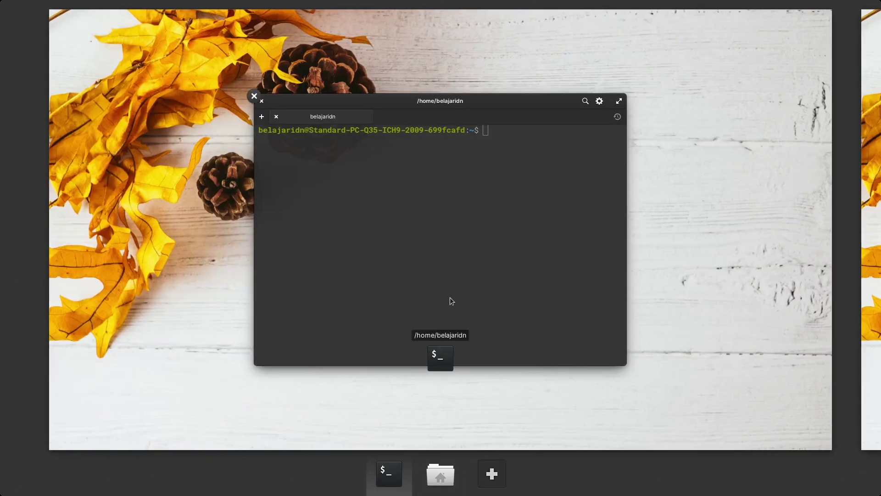
click(664, 257)
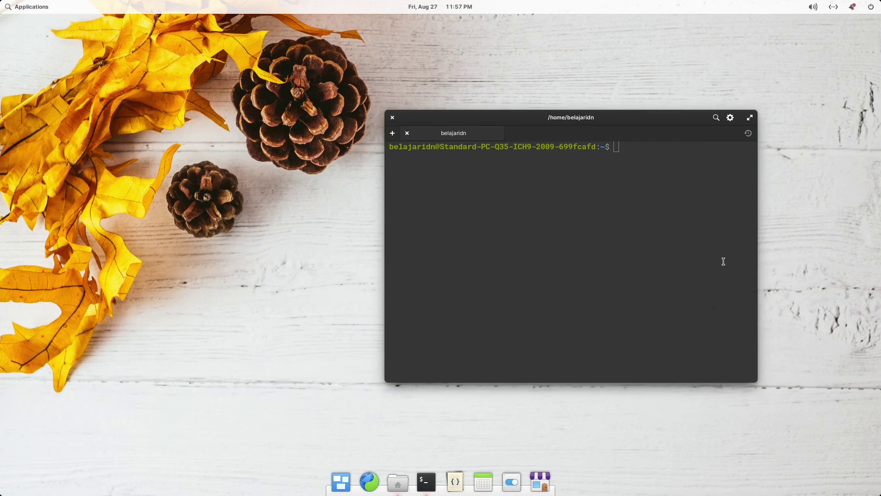
Toggle workspaces with Super+Left and Super+Right, finishing on the Files workspace.
key(super+Right)
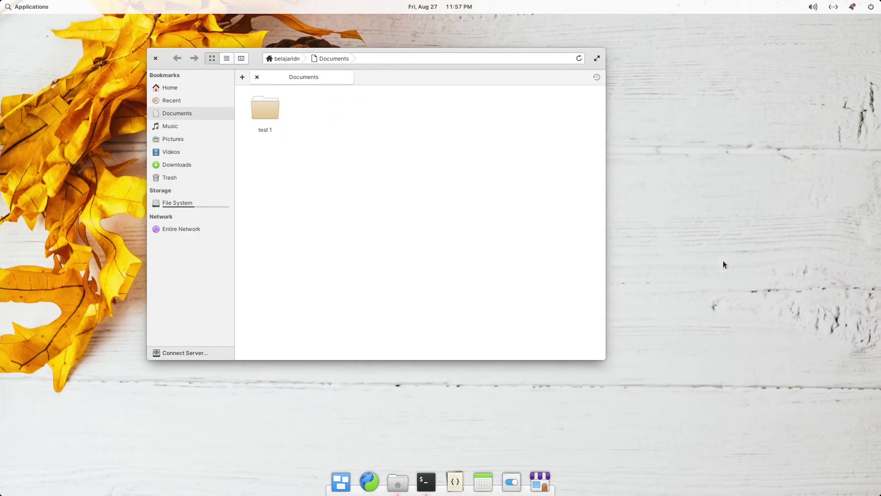
key(super+Left)
key(super+Right)
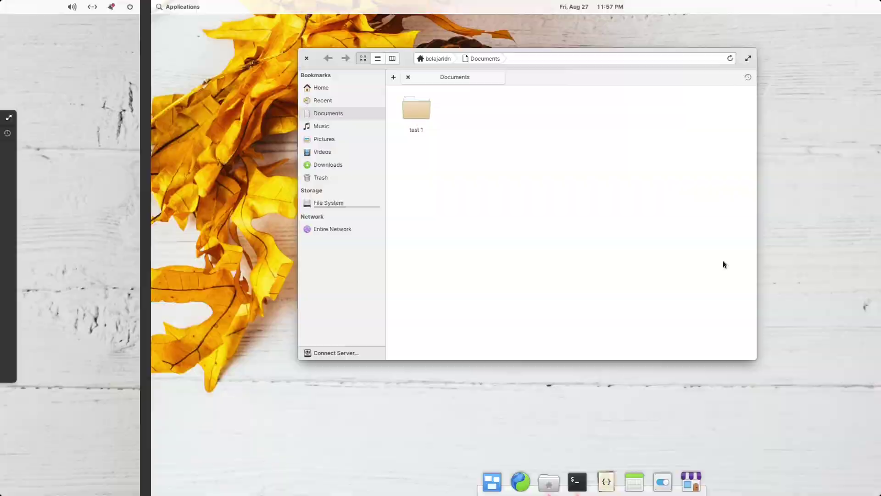
key(super+Left)
key(super+Right)
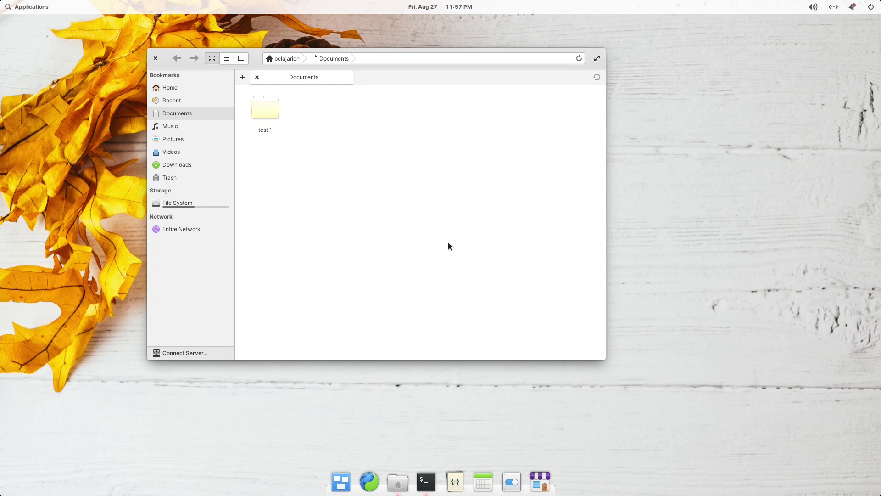
Bring the terminal over with Super+T, tile Files left and Terminal right, then close the terminal.
key(super+t)
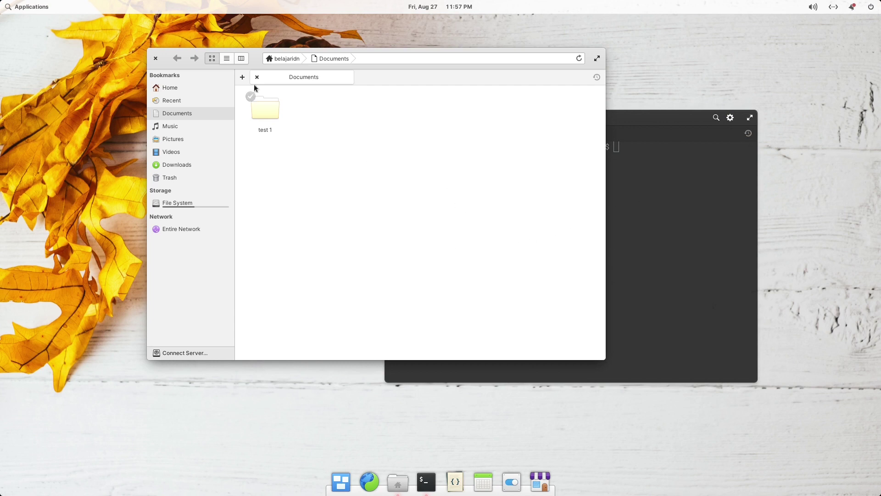
drag(260, 67, 256, 100)
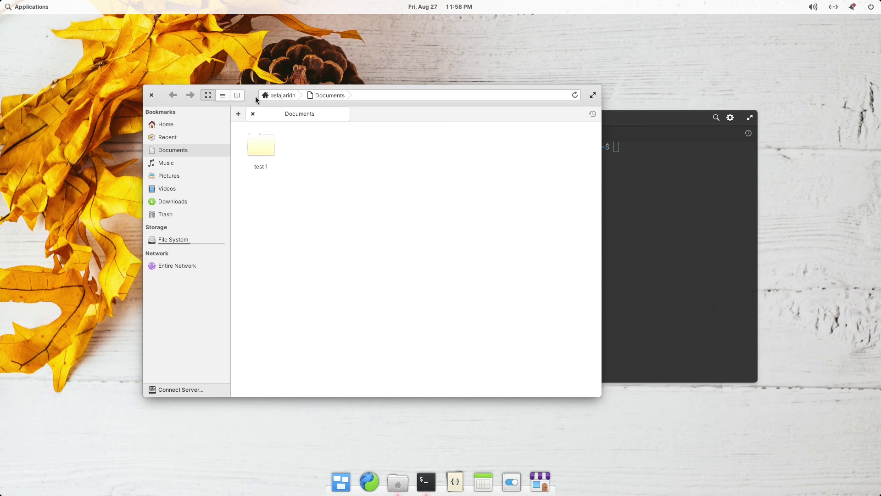
key(super+Left)
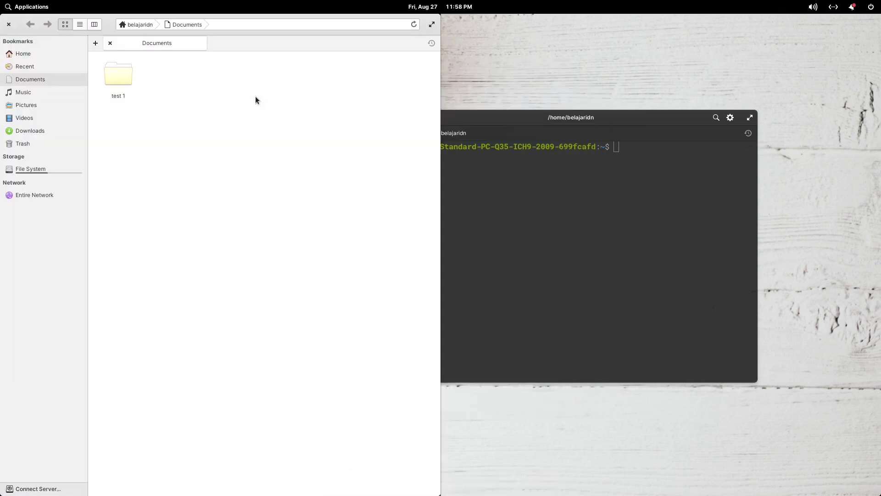
click(519, 242)
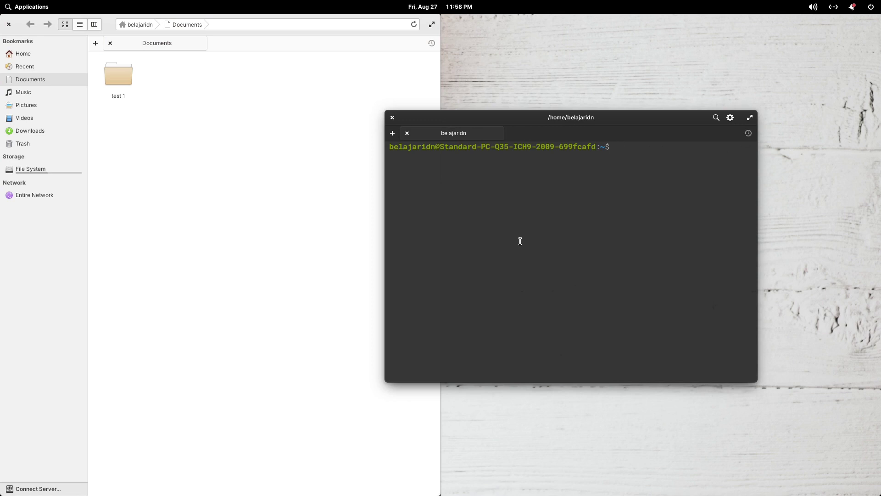
key(super+Right)
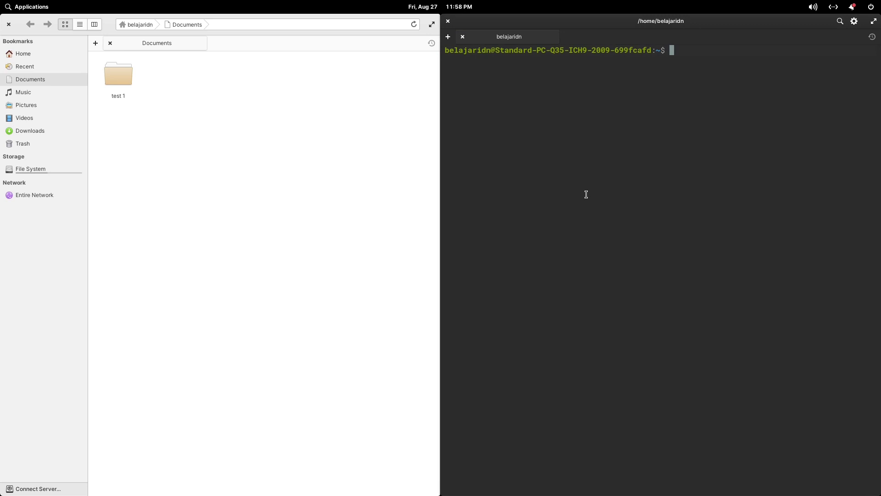
key(alt+F4)
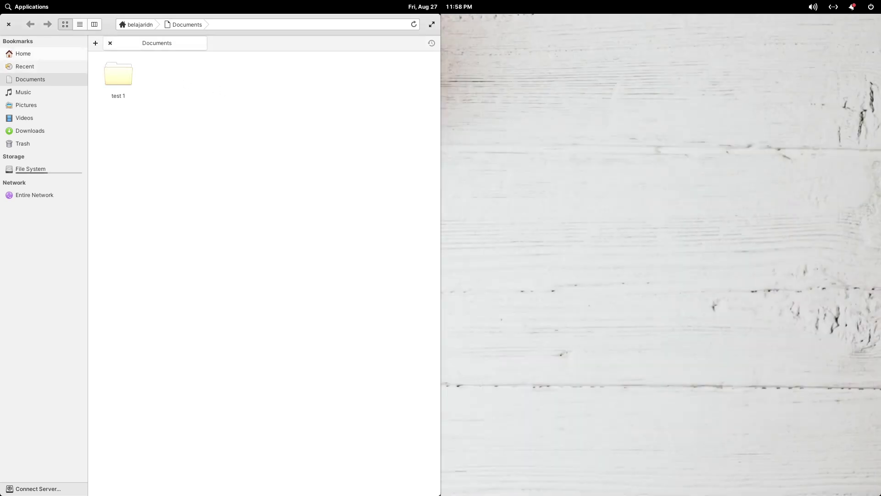
Close Files, launch System Settings from the dock, and open its Applications page.
click(7, 24)
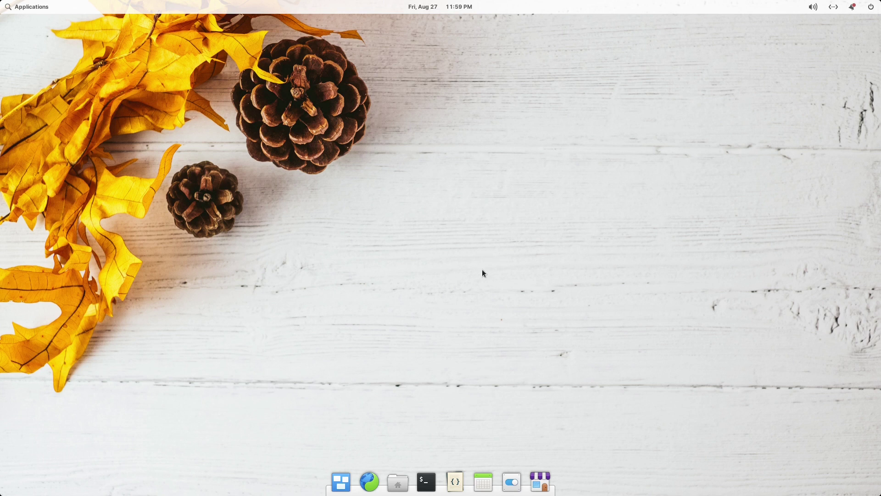
click(511, 488)
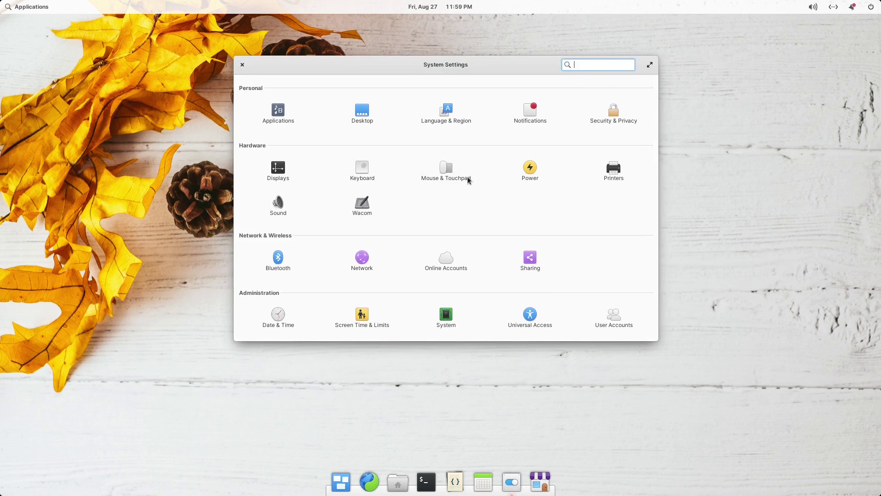
click(277, 113)
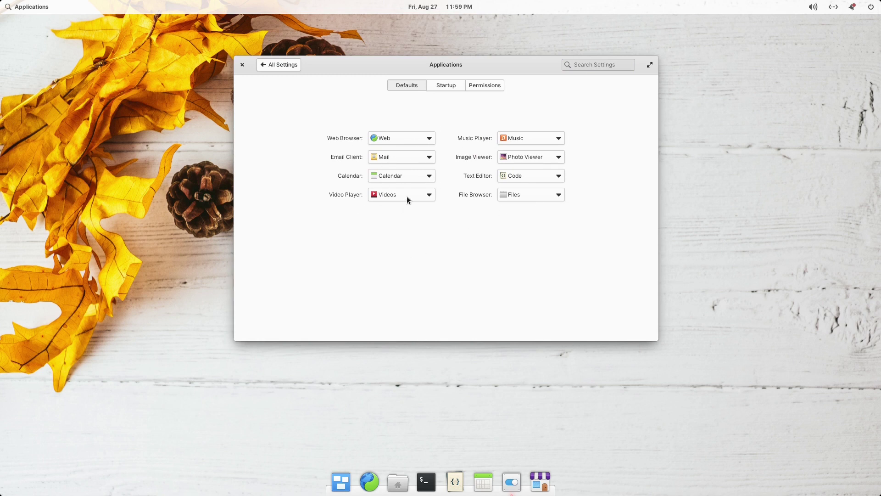
Make mpv Media Player the default video player, then view the empty Startup list.
click(427, 195)
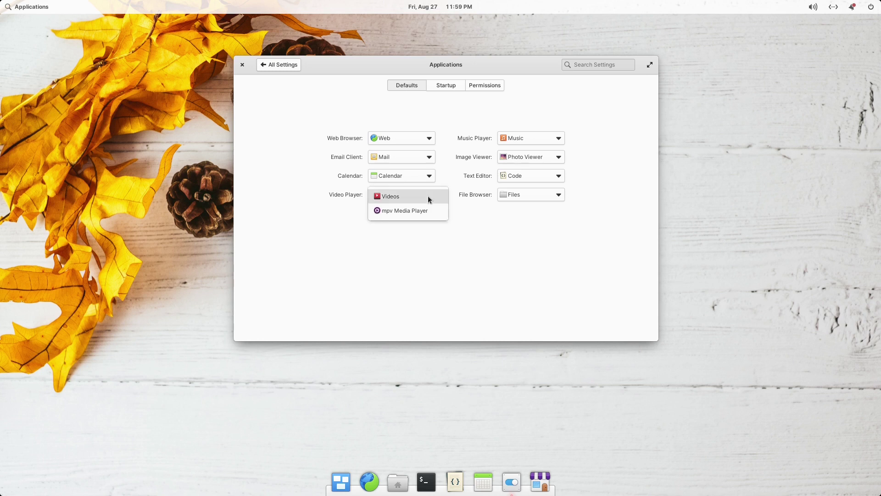
click(405, 211)
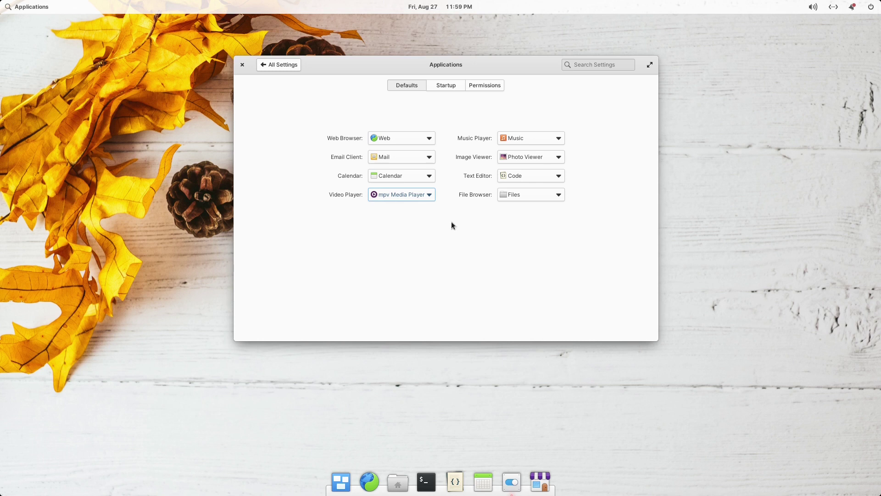
click(444, 86)
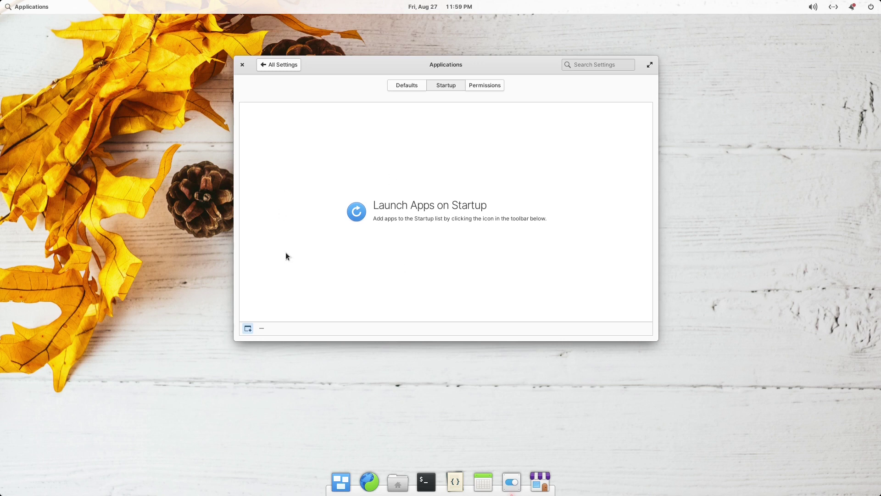
click(249, 328)
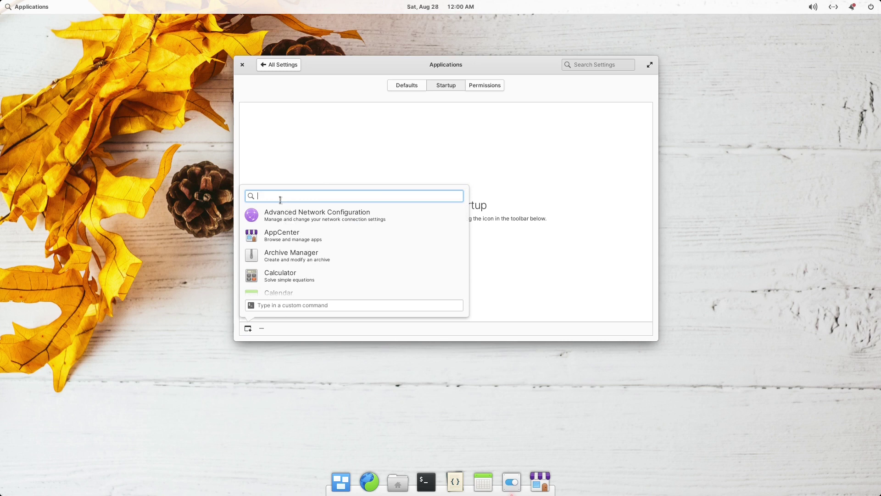
text(cal)
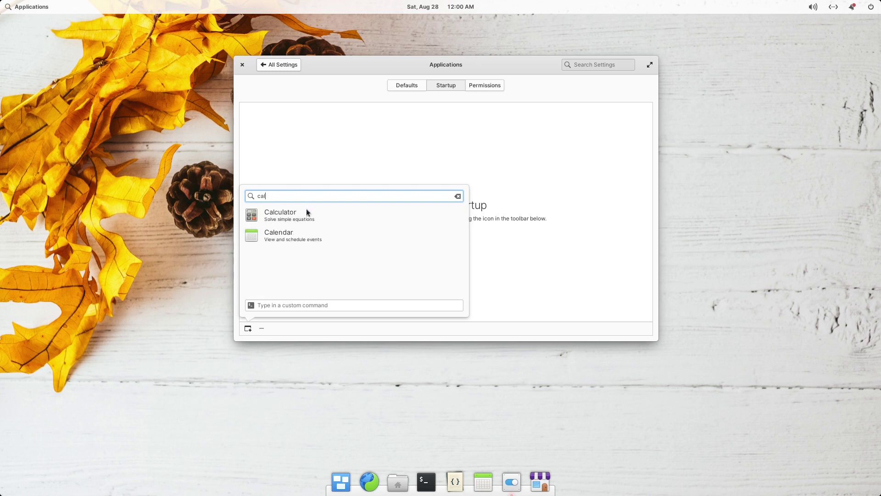
click(294, 219)
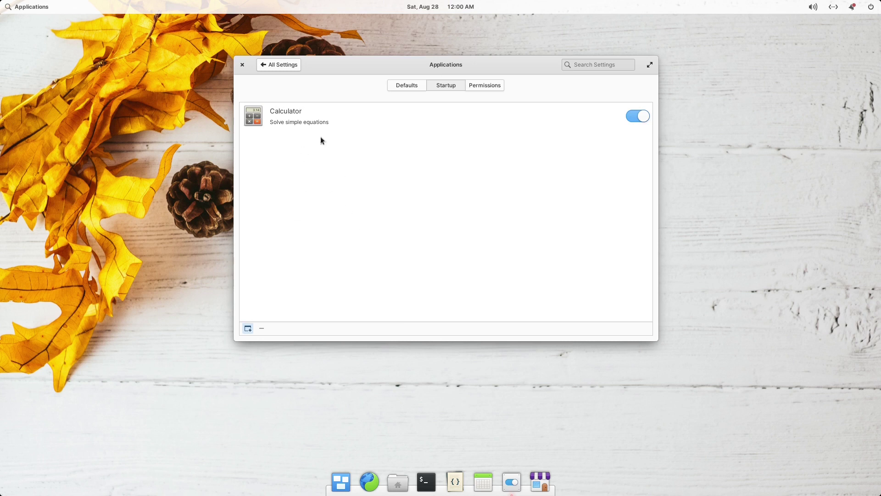
click(304, 117)
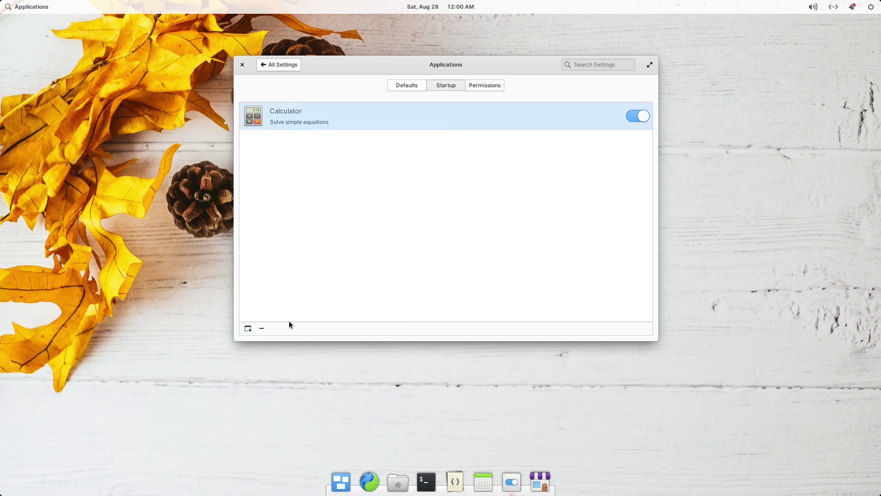
click(261, 329)
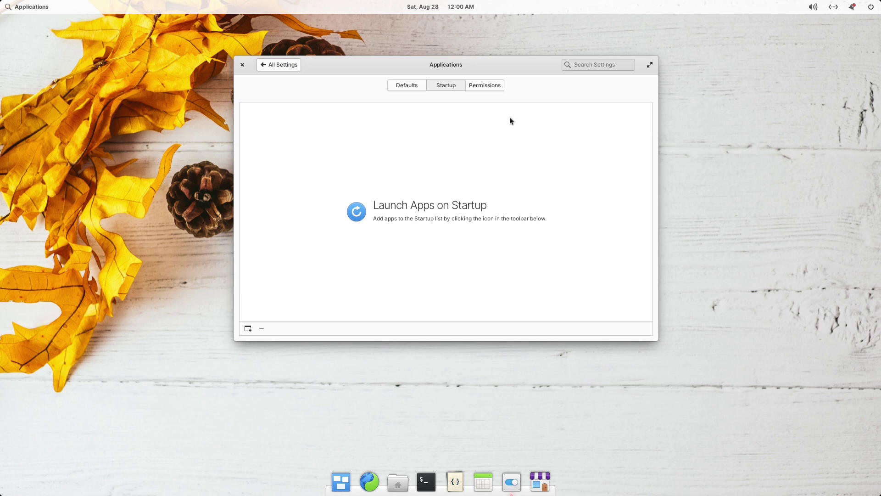
Review permissions for Camera, Evince, Fondo, GNOME Web and Screenshot, then return to All Settings.
click(489, 87)
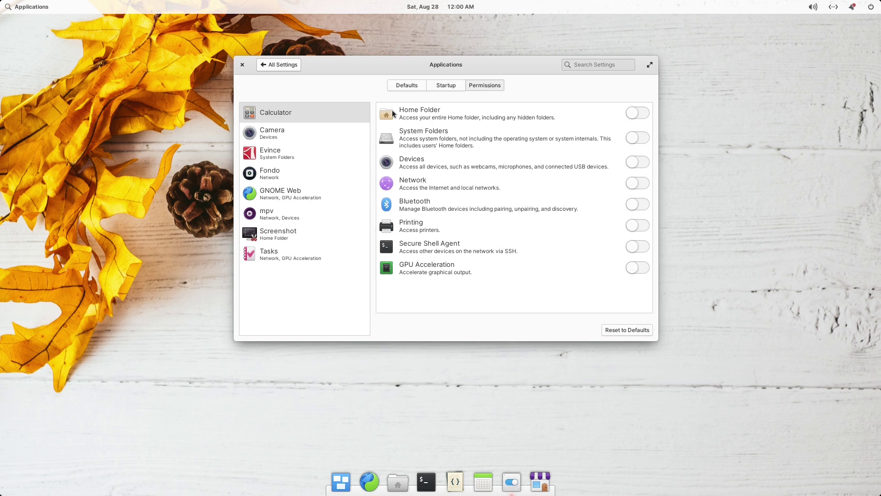
click(301, 131)
click(290, 153)
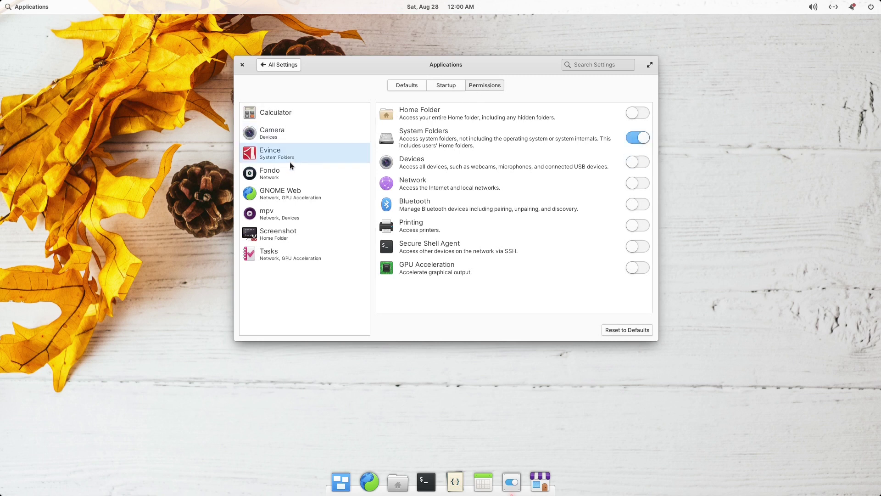
click(290, 177)
click(293, 194)
click(300, 229)
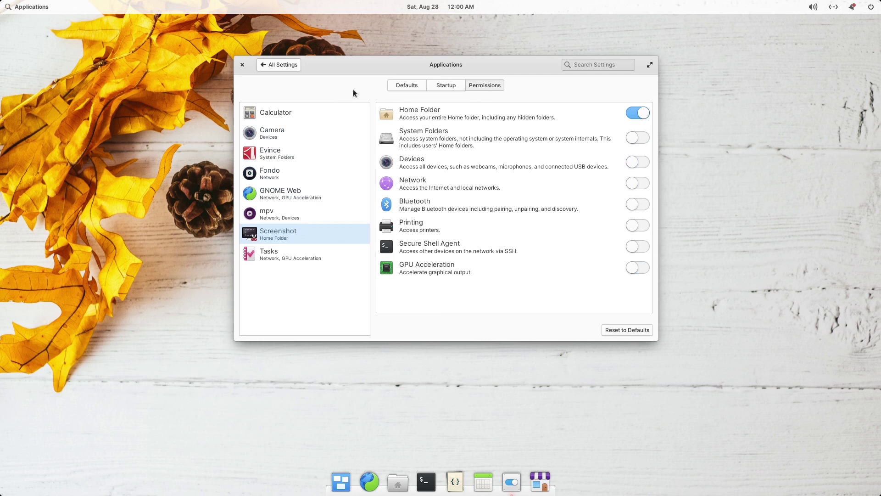
click(289, 65)
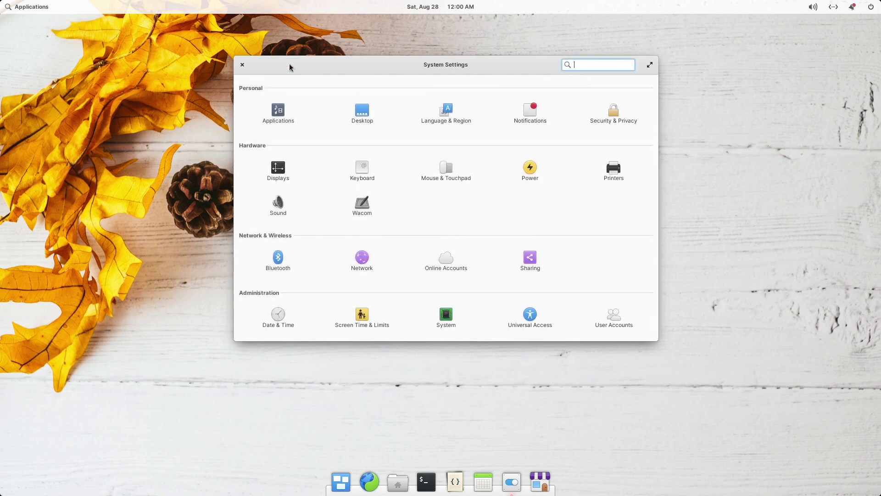
Replace the autumn-leaves wallpaper with the rocky sea-stack photo from the Desktop wallpaper grid.
click(364, 112)
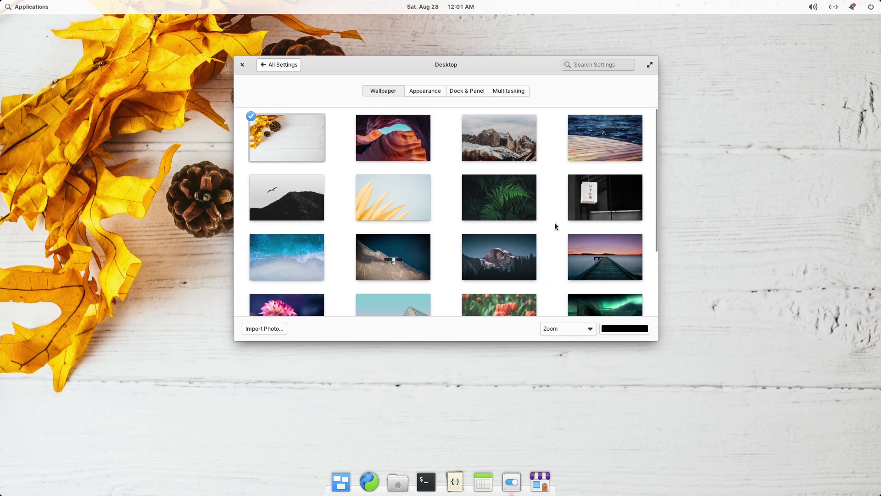
scroll(544, 252, down, 4)
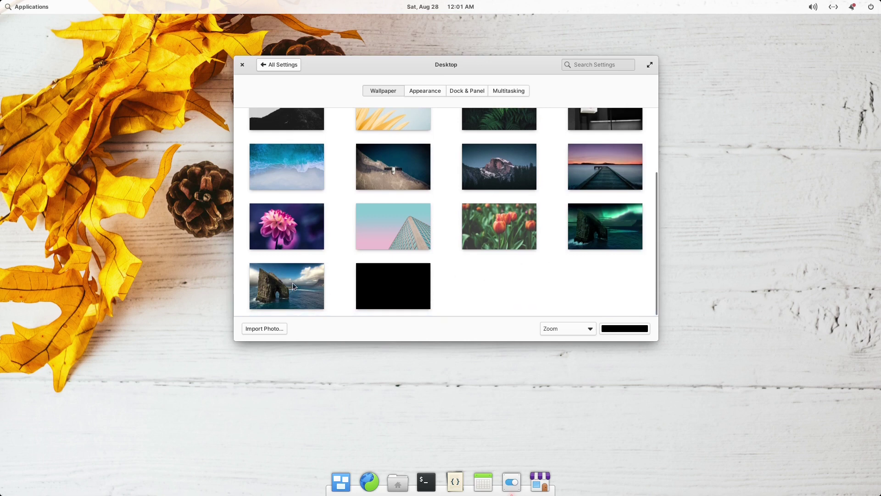
click(304, 295)
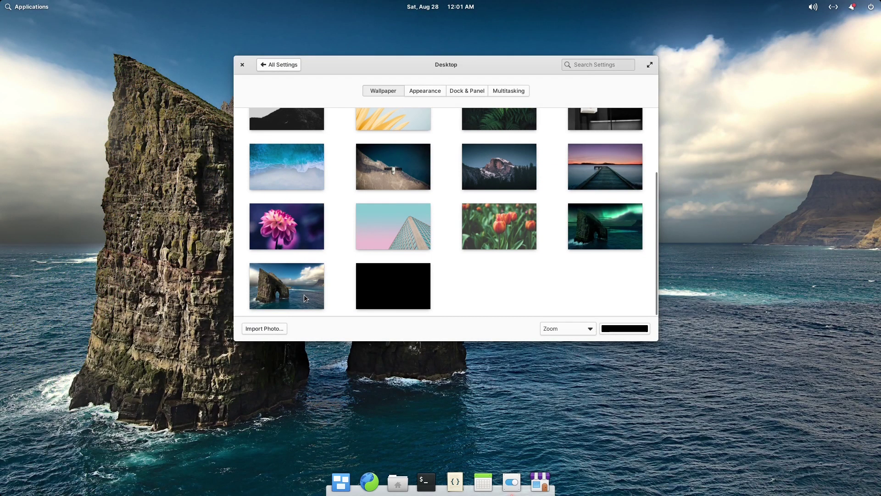
drag(443, 64, 453, 64)
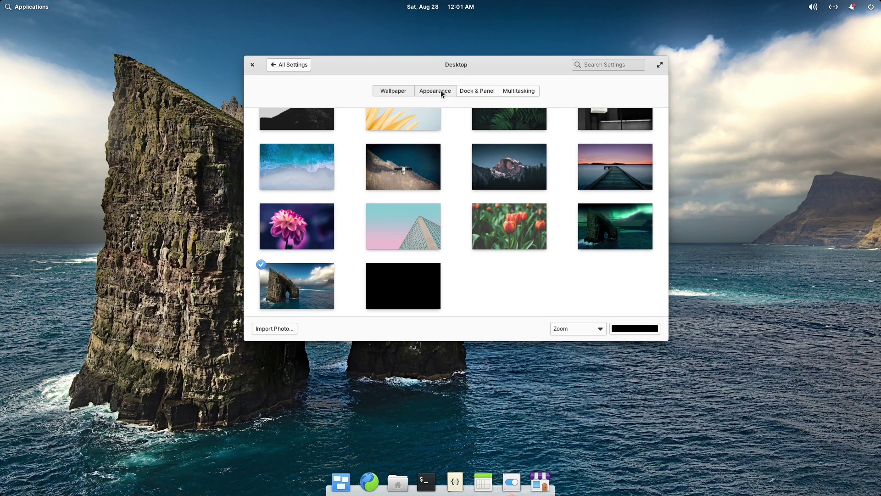
Preview the Dark system style under Appearance, then revert to the light Default style.
click(441, 90)
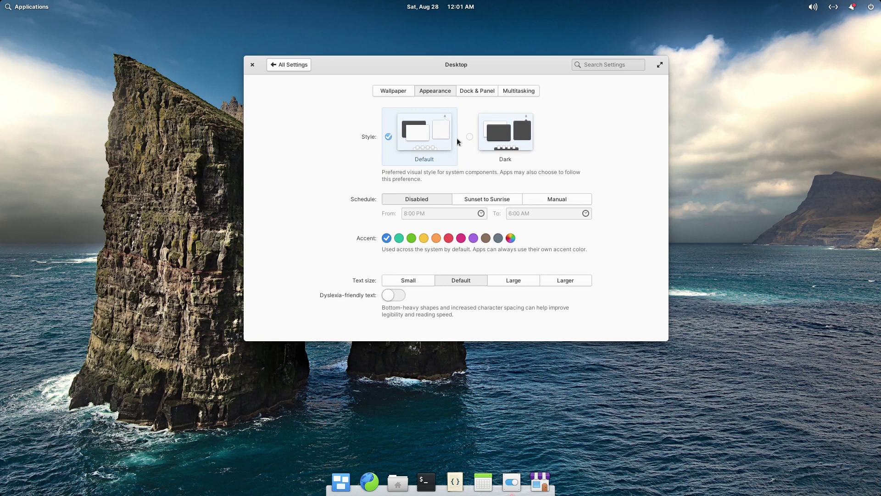
click(492, 137)
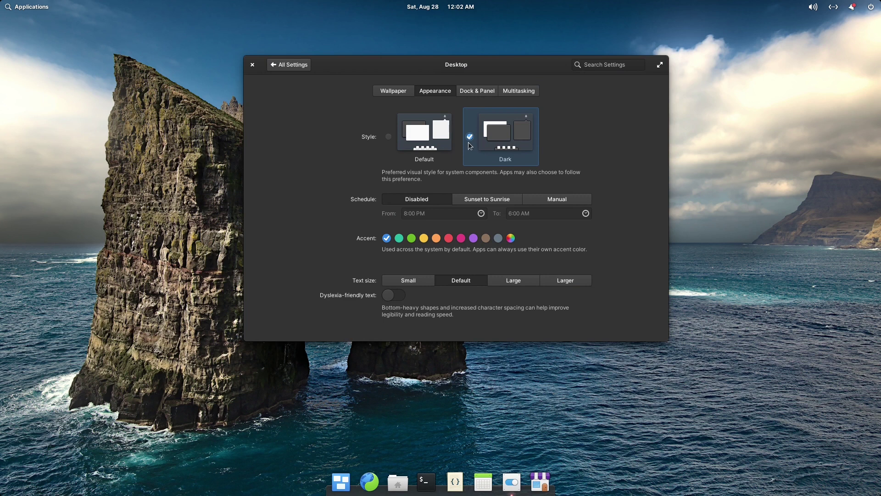
click(387, 137)
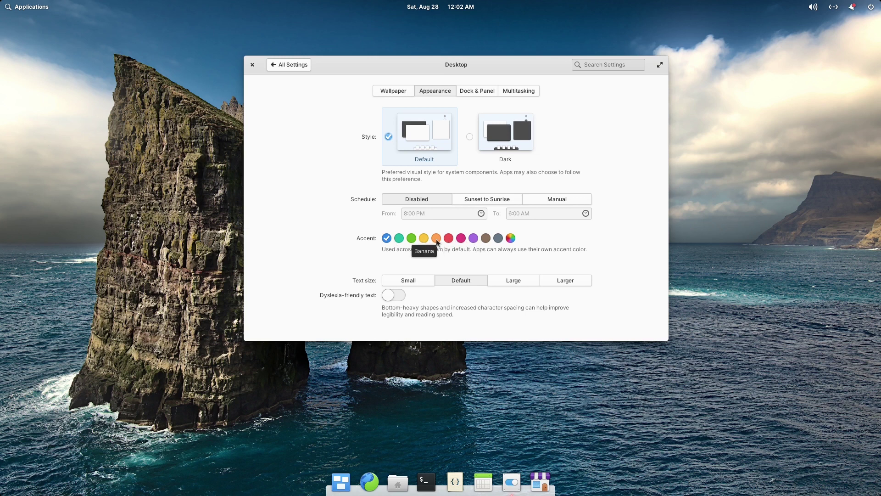
Try the pink and yellow accent colours, then return the accent to blue.
click(460, 238)
click(422, 237)
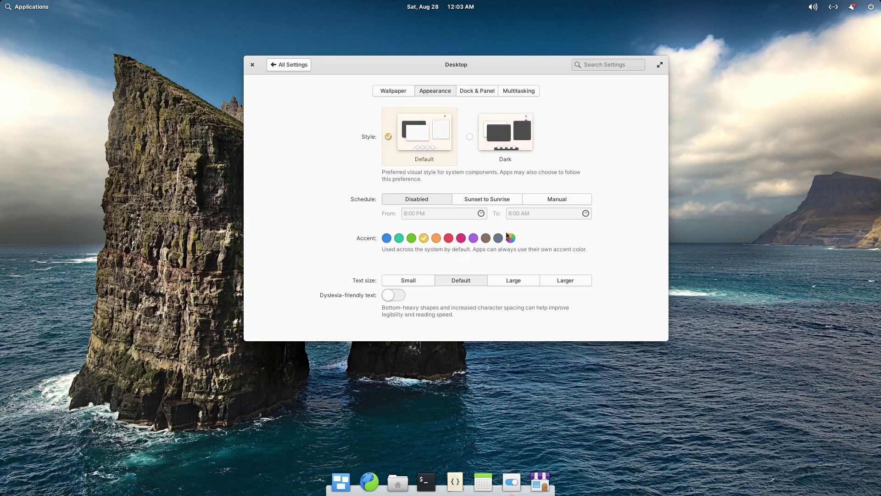
click(387, 238)
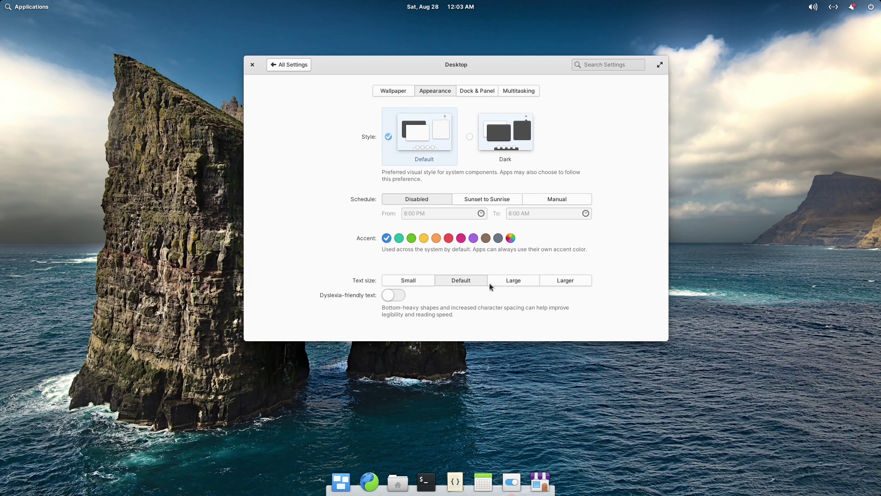
Preview Large and Larger text sizes, restore Default, and show the Dock & Panel settings.
click(522, 282)
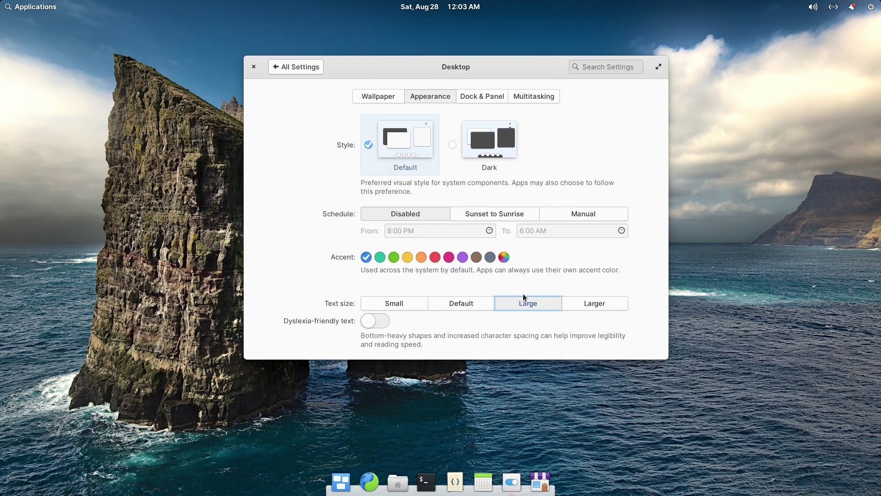
click(595, 303)
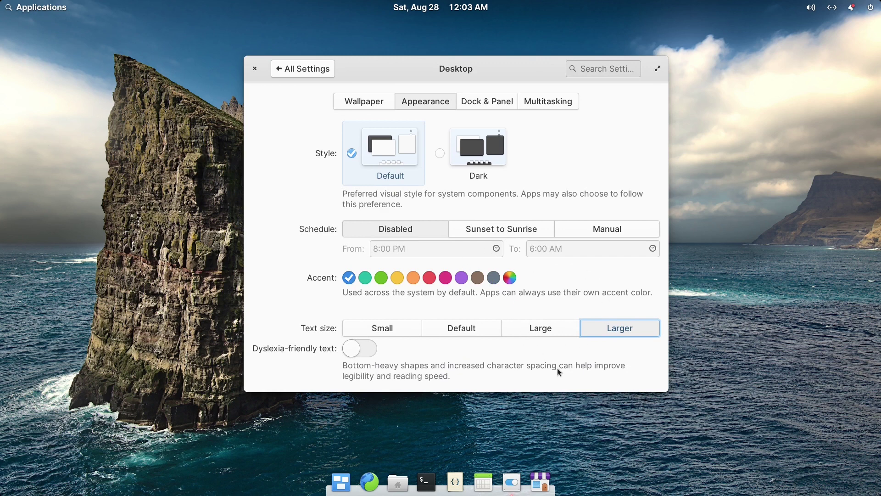
click(475, 327)
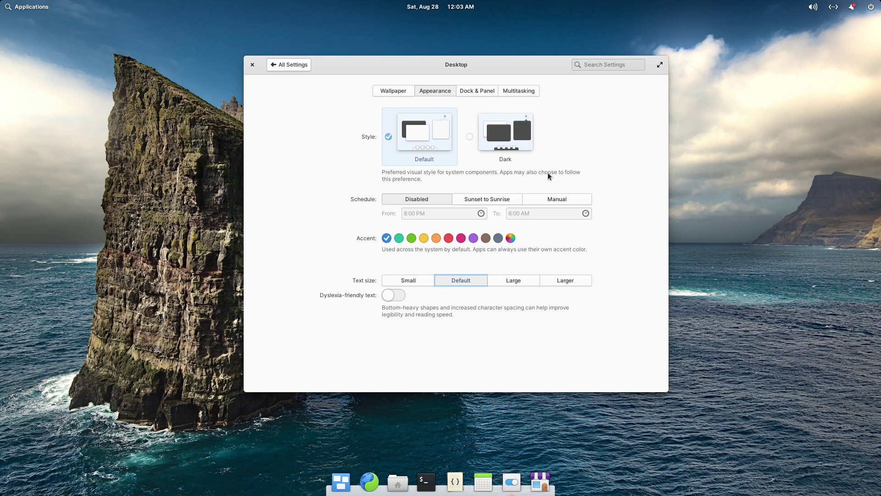
click(476, 89)
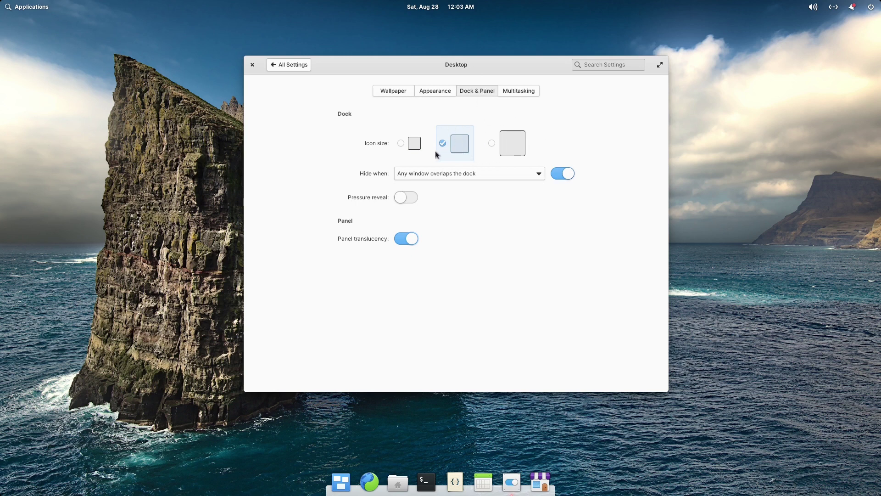
Try the small and largest dock icon sizes, then return to the default size.
click(401, 143)
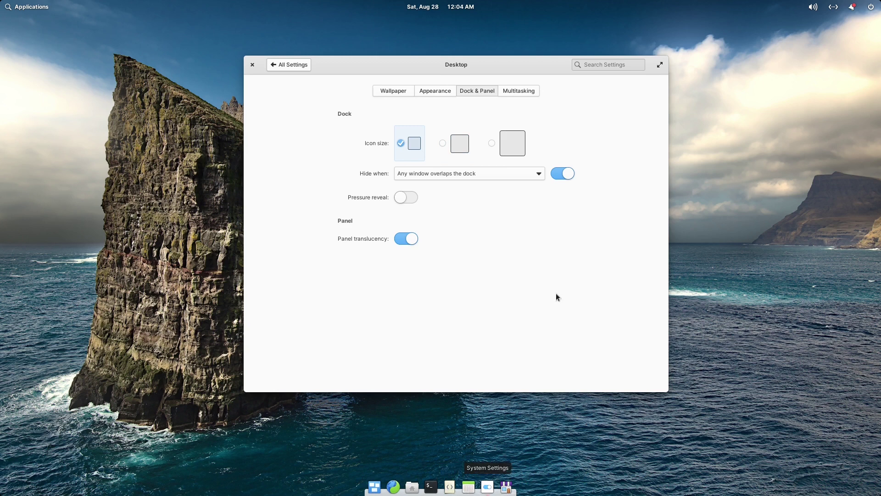
click(492, 143)
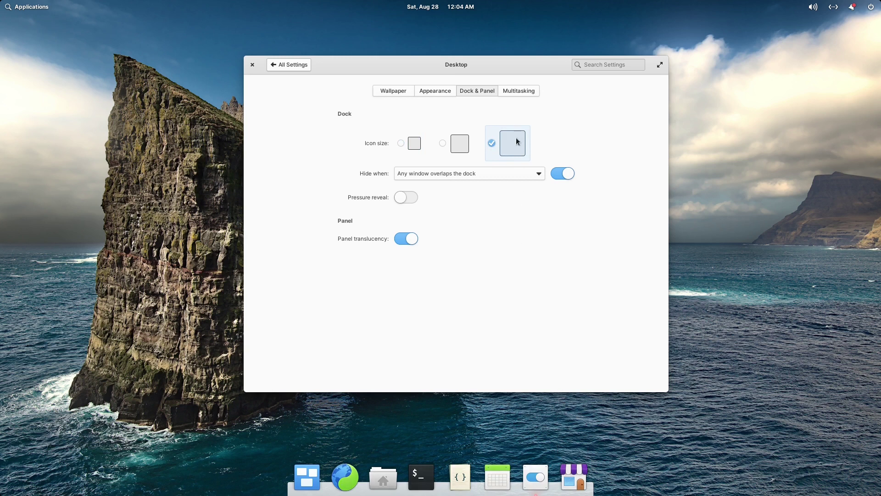
click(443, 143)
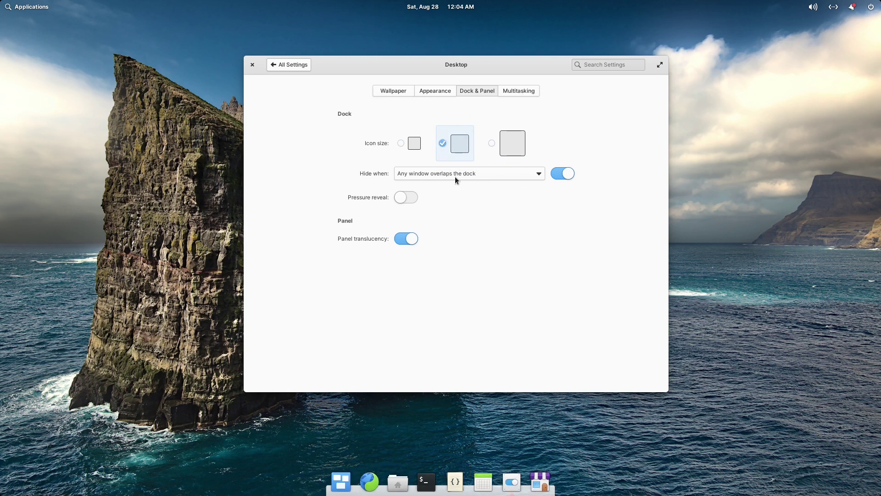
Leave dock hiding on 'Any window overlaps the dock' and return to All Settings.
click(530, 175)
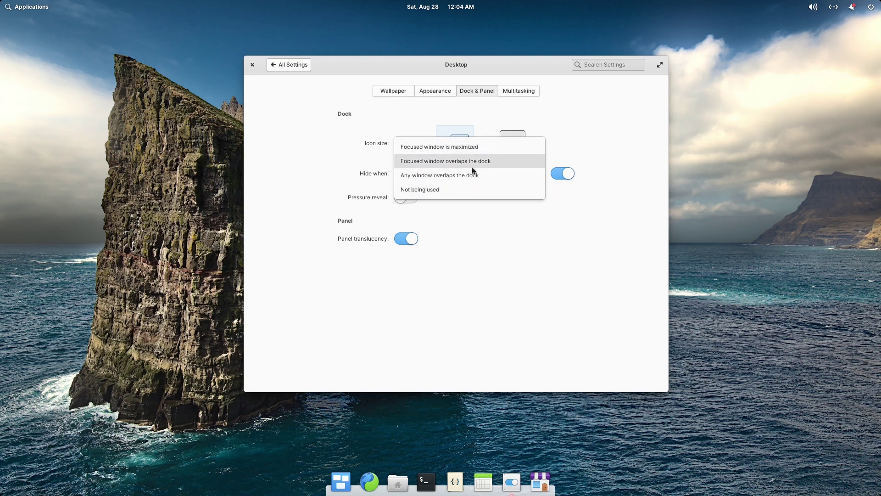
click(519, 270)
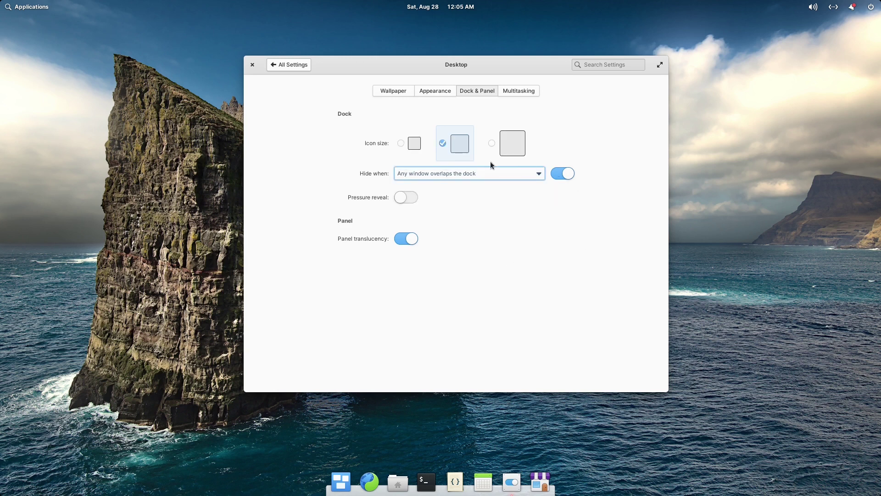
click(300, 64)
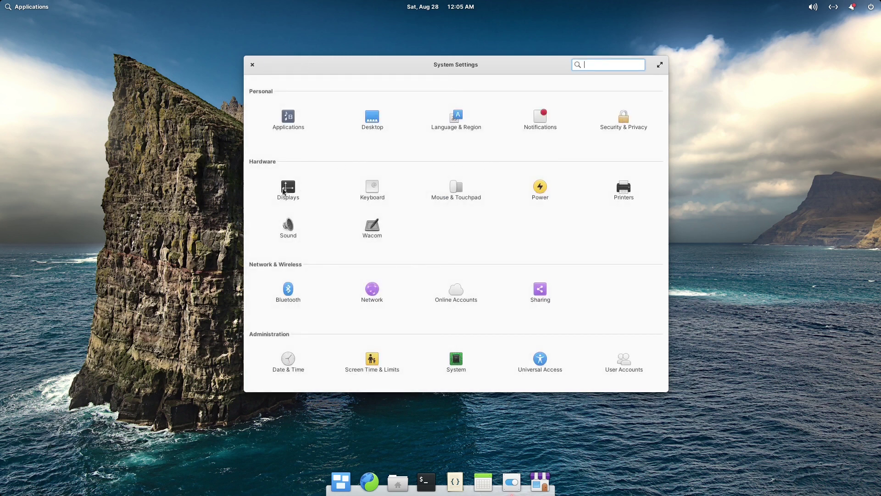
click(294, 195)
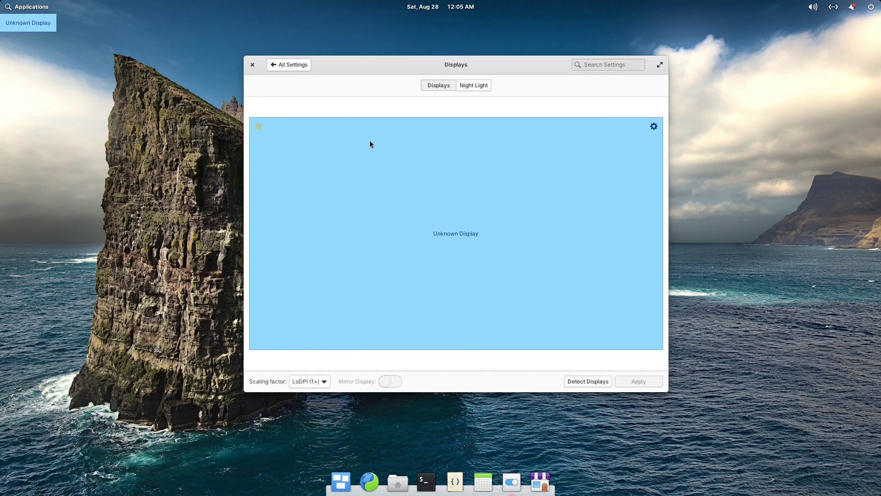
click(653, 127)
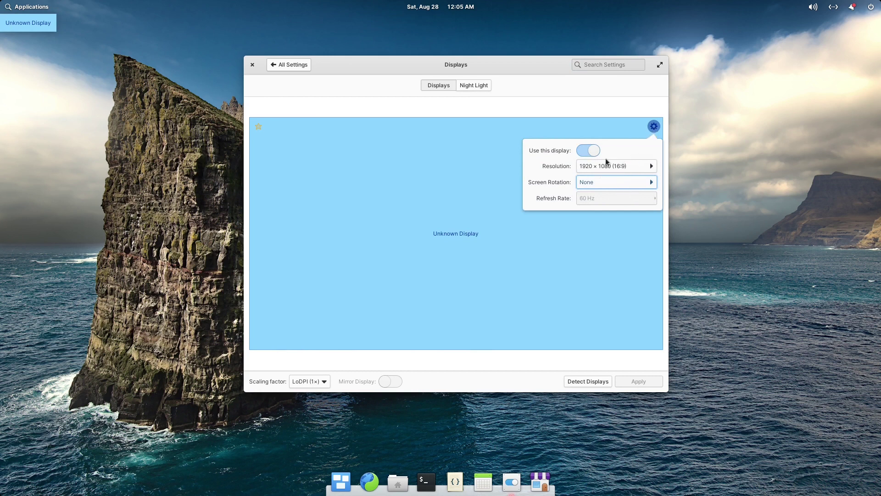
click(569, 105)
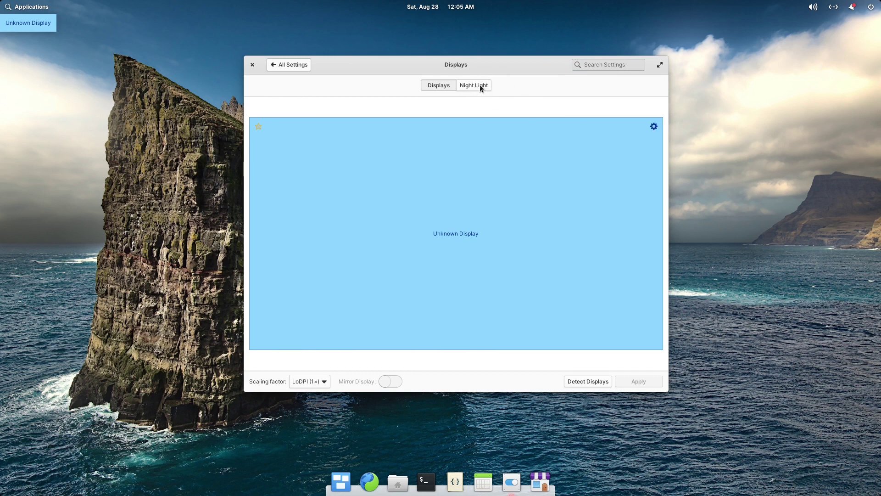
click(479, 86)
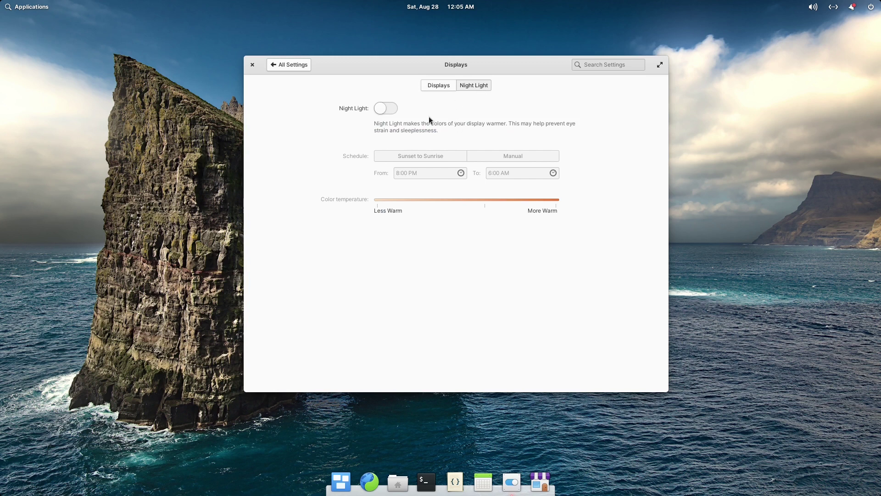
click(384, 112)
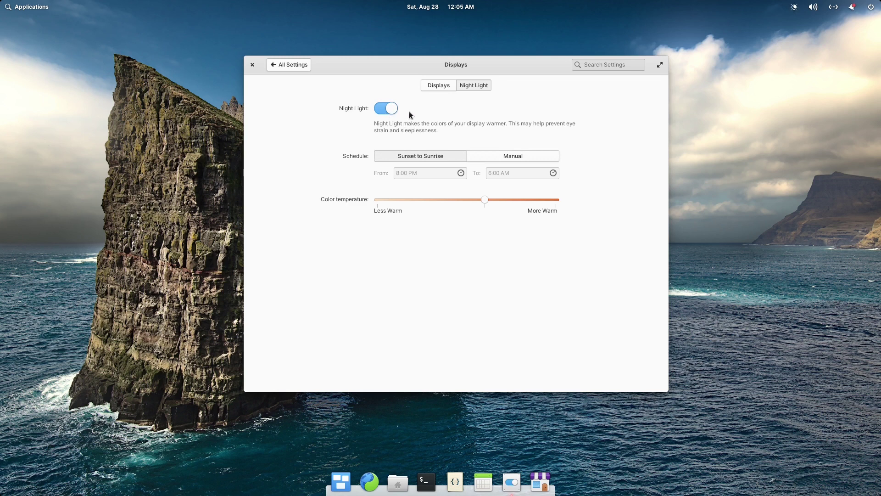
click(382, 111)
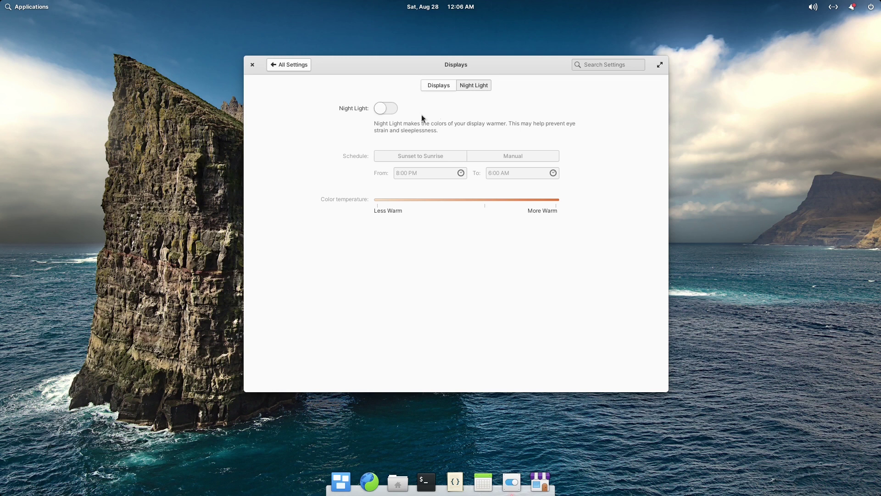
click(290, 66)
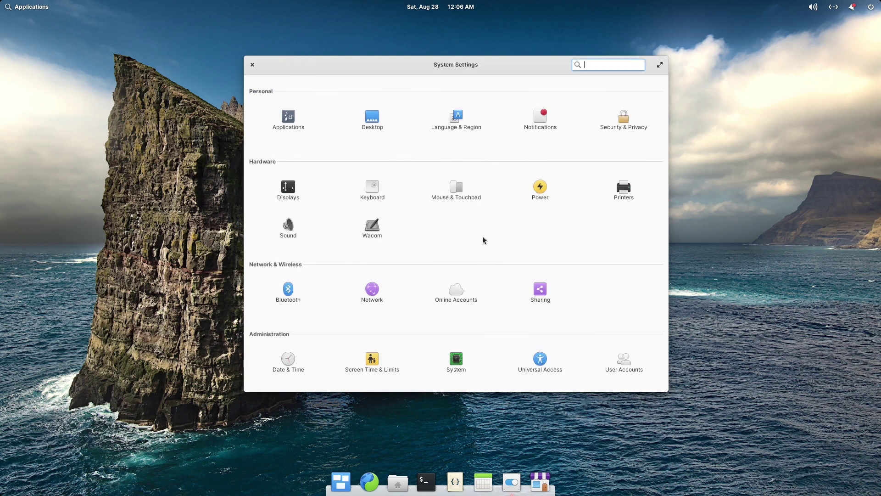
Show the Mouse & Touchpad Gestures page, then briefly open and close Multitasking View.
click(455, 186)
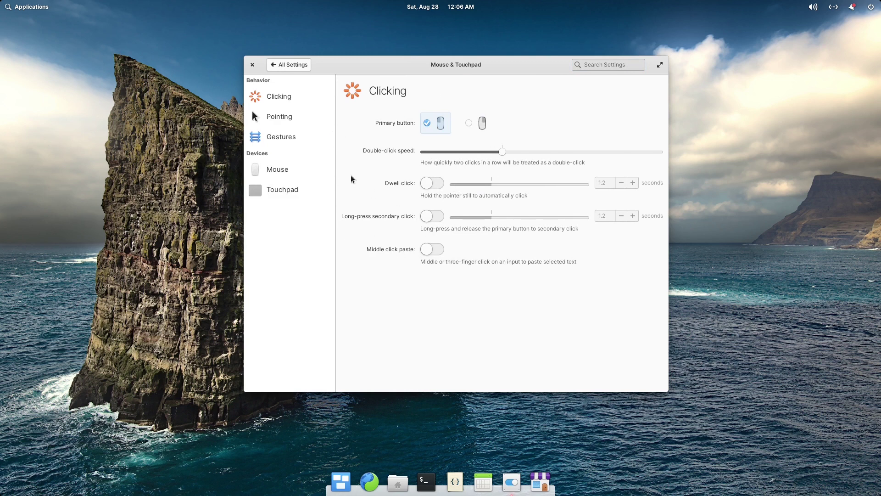
click(289, 140)
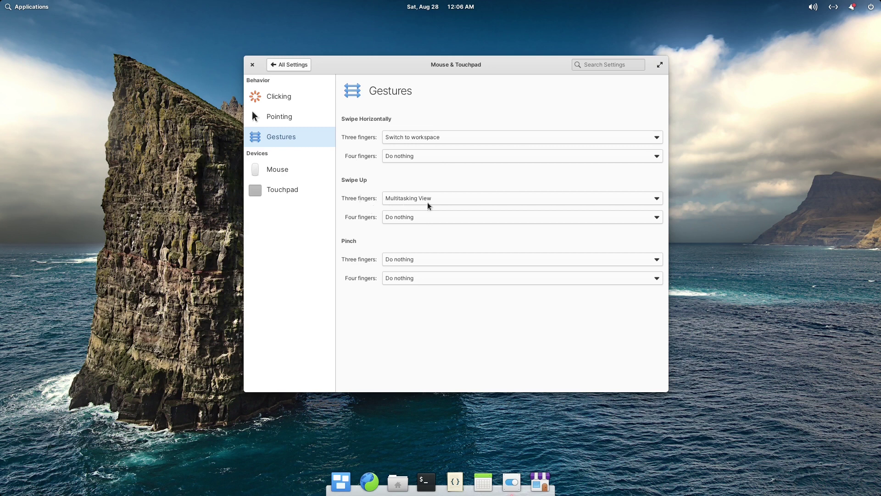
click(340, 480)
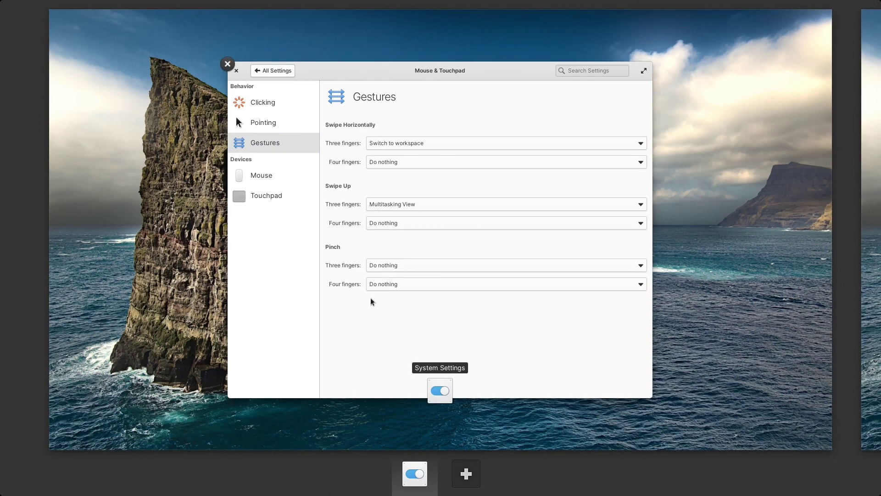
click(351, 332)
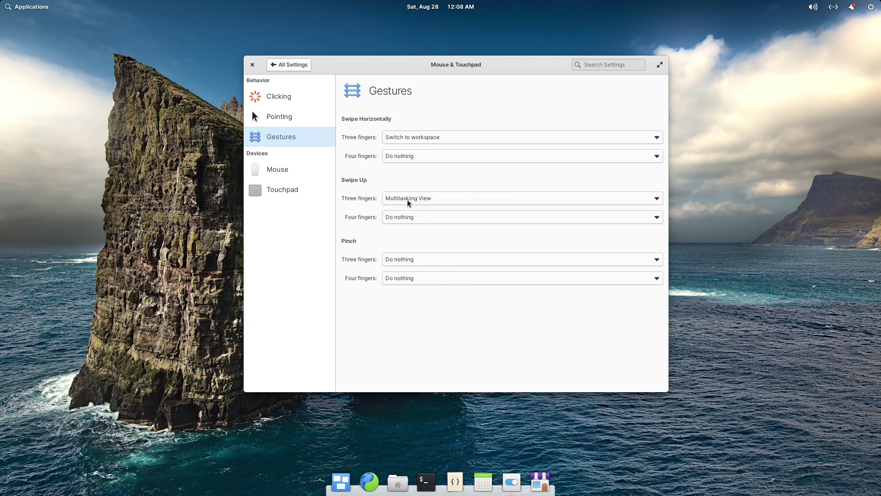
Close System Settings, launch Files, and shrink its window into a smaller, centred position.
click(254, 64)
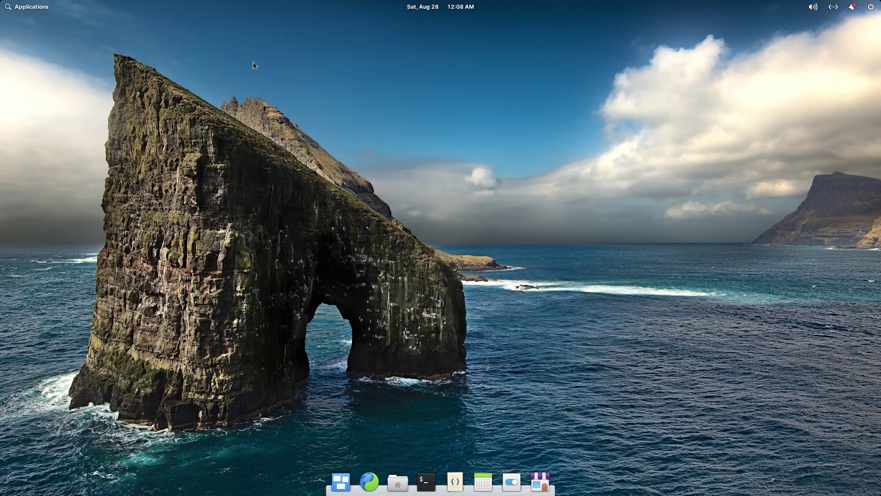
click(398, 481)
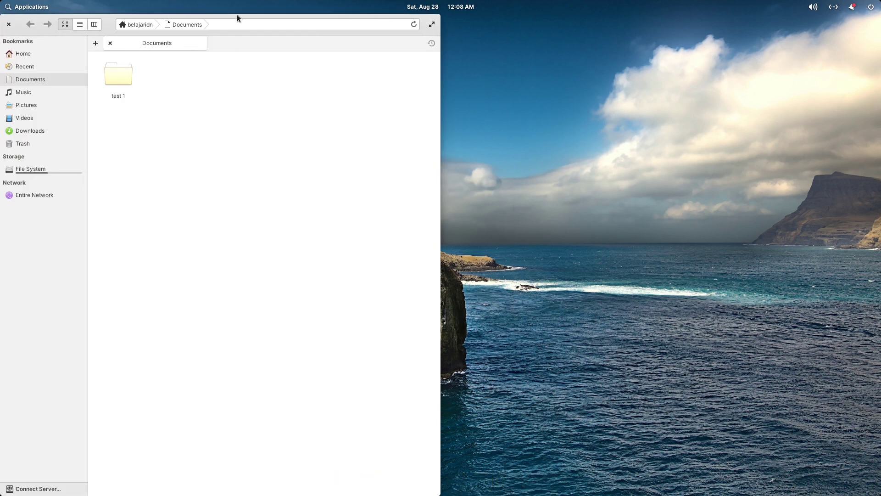
drag(237, 15, 319, 43)
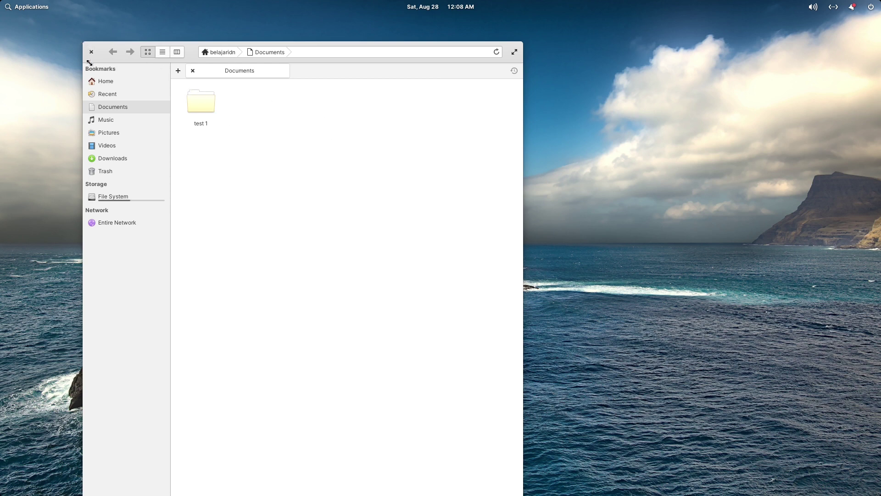
drag(83, 43, 167, 244)
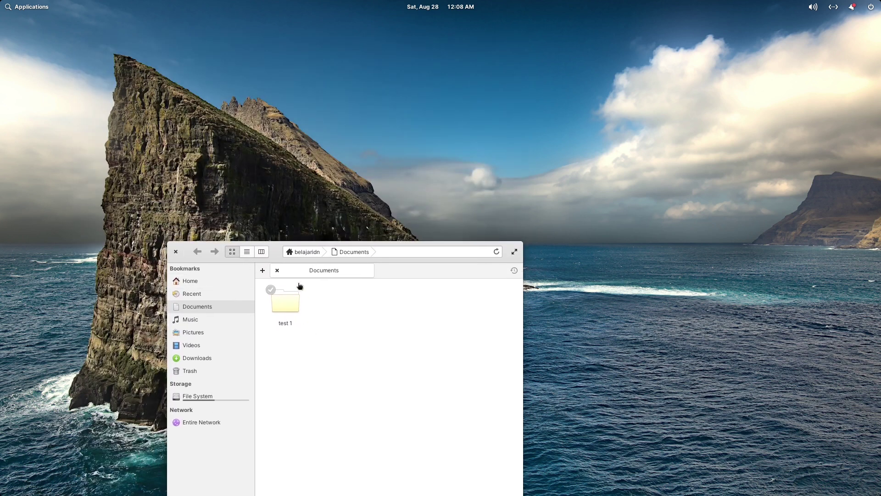
drag(278, 254, 267, 36)
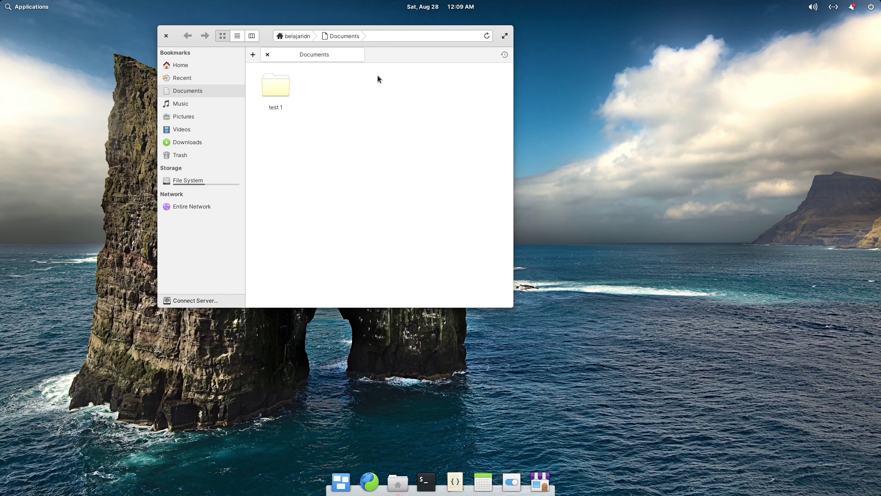
drag(260, 33, 362, 42)
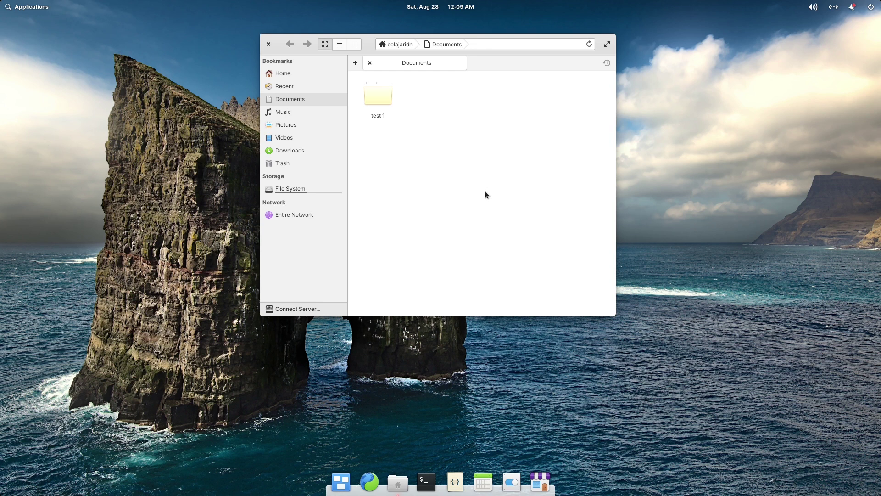
Launch AppCenter, reposition its window, then drag it to the top edge to maximize.
click(540, 482)
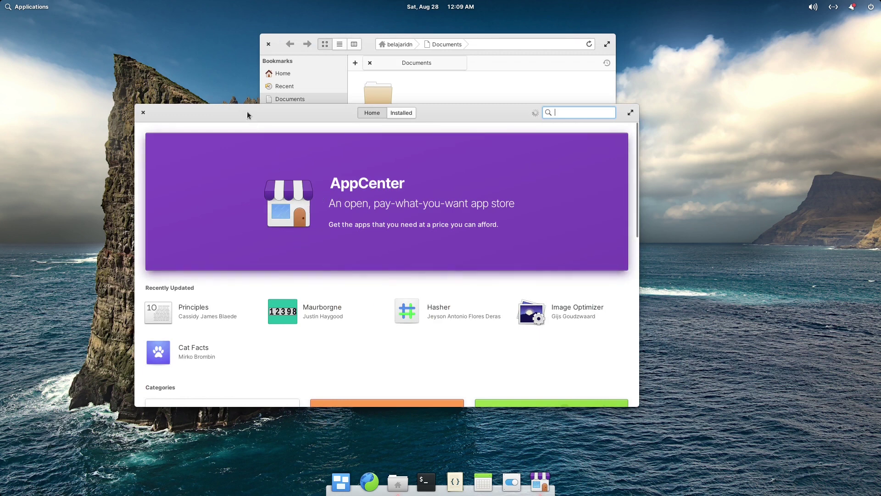
drag(247, 114, 263, 55)
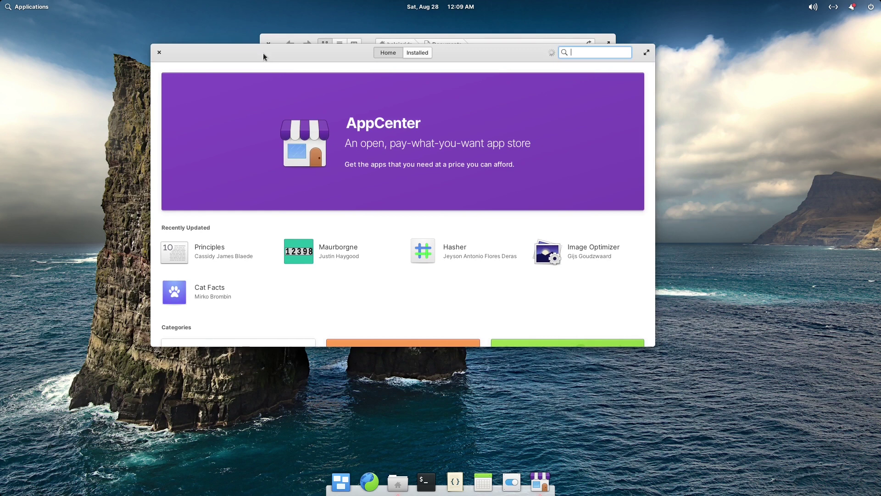
drag(255, 51, 201, 36)
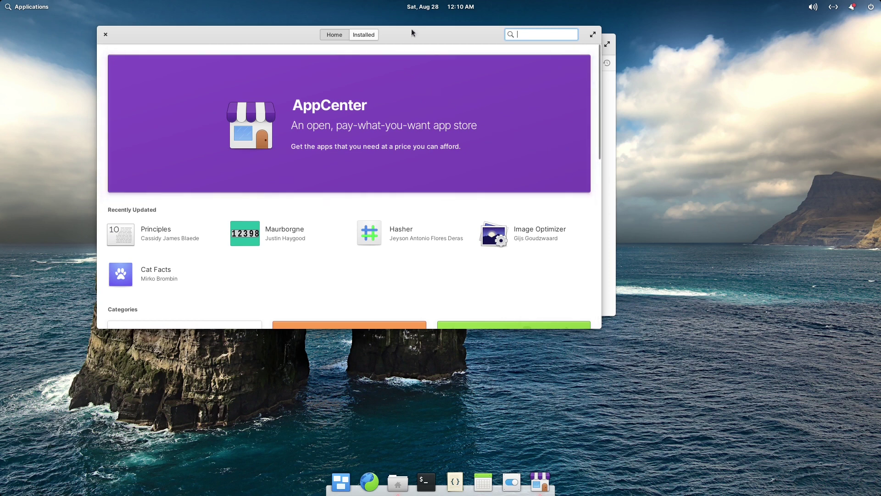
drag(411, 29, 505, 15)
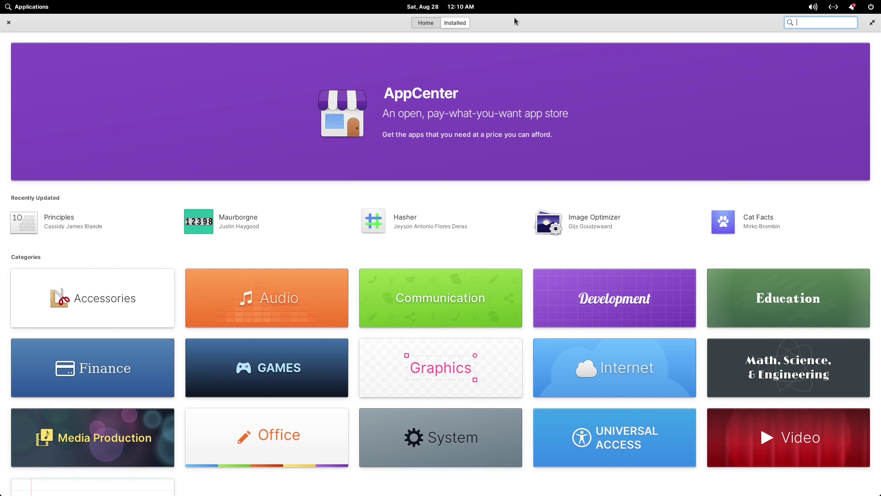
Unmaximize AppCenter and settle it over the lower part of Files, leaving Files' top visible.
drag(514, 17, 480, 78)
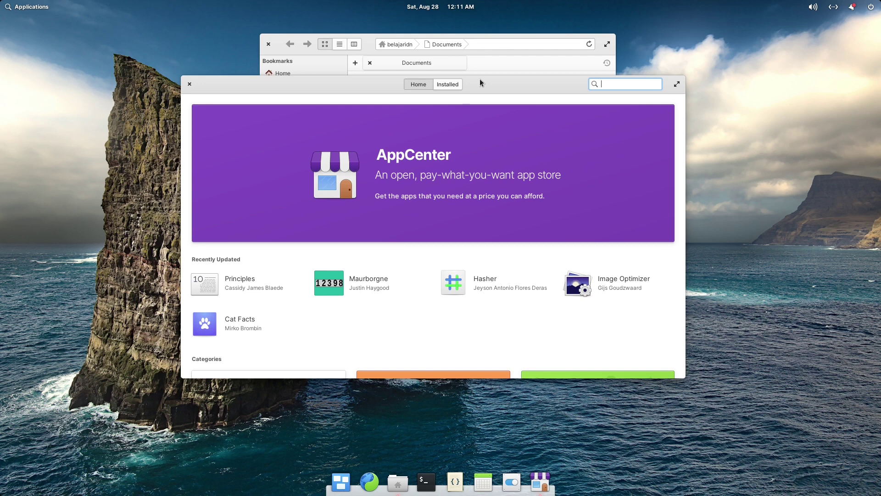
drag(480, 82, 431, 36)
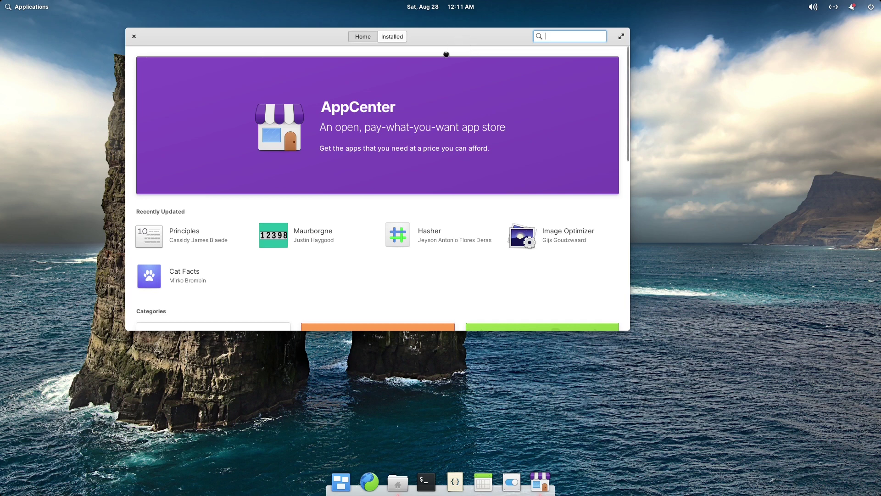
drag(469, 37, 463, 86)
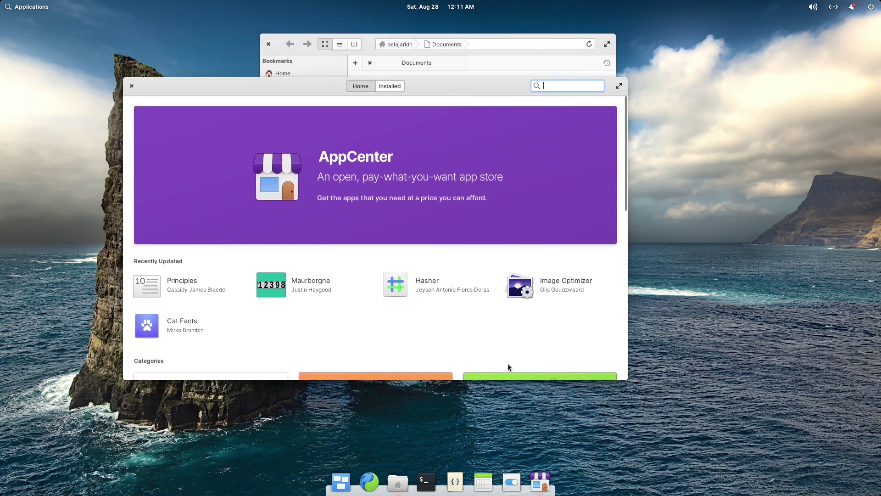